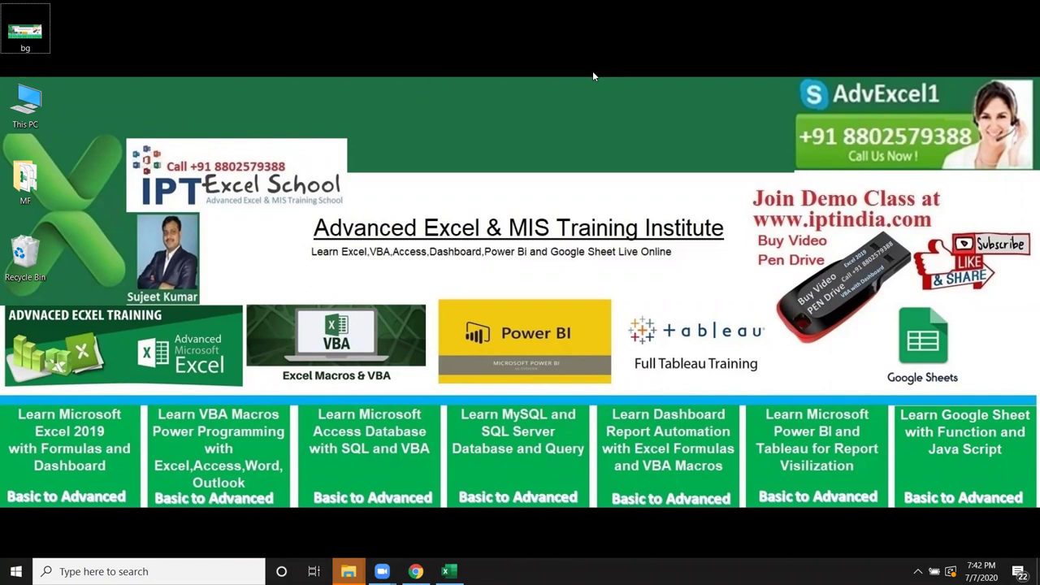
Restore the Excel window from the taskbar to show Book1's Sheet5 number grid.
click(445, 571)
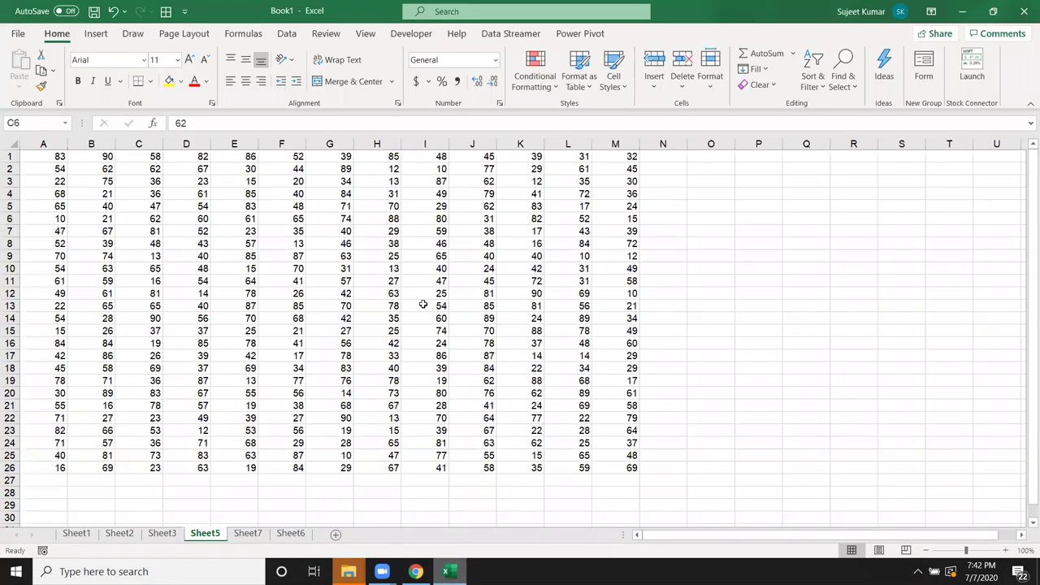
click(408, 242)
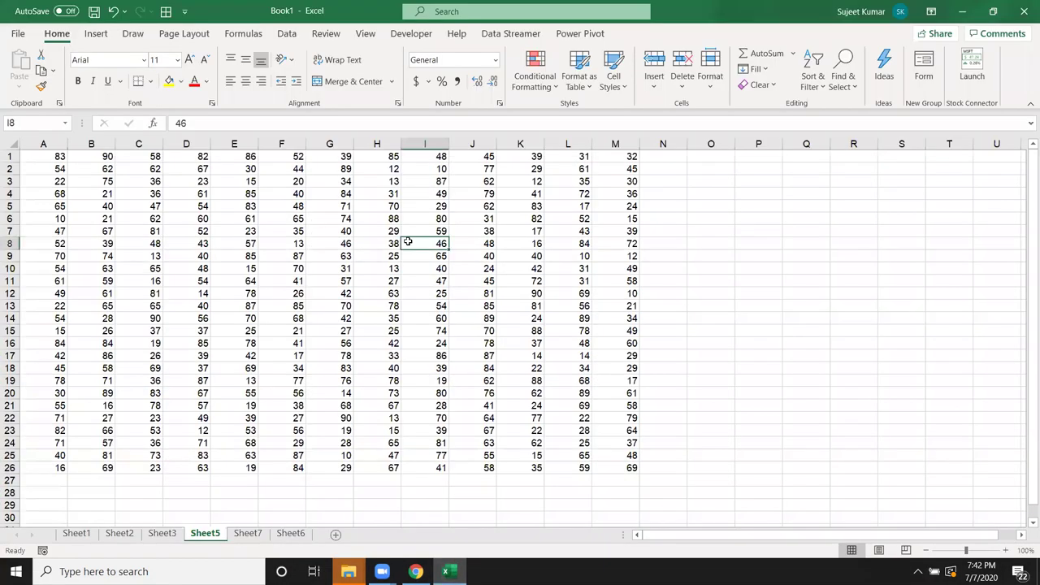
click(379, 248)
text(fdas)
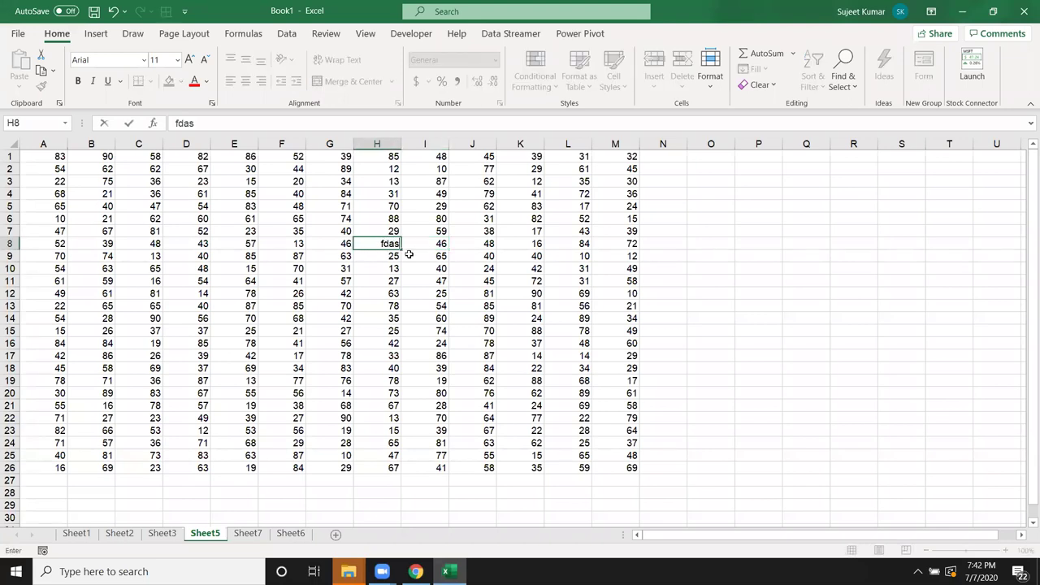
key(Escape)
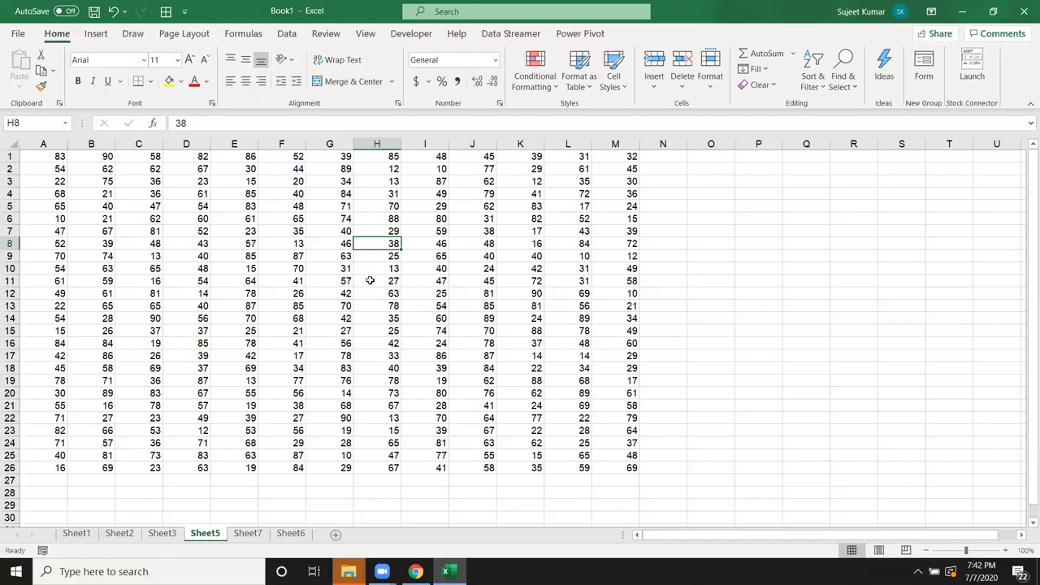
Apply Protect Sheet to Sheet5 from its tab menu, entering and confirming the sheet password.
right_click(219, 538)
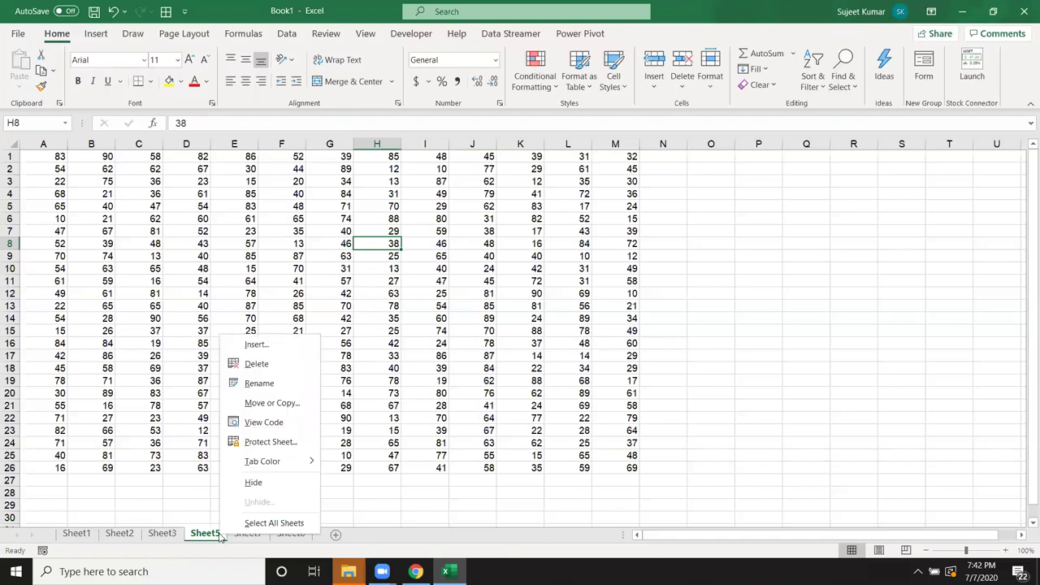
click(251, 444)
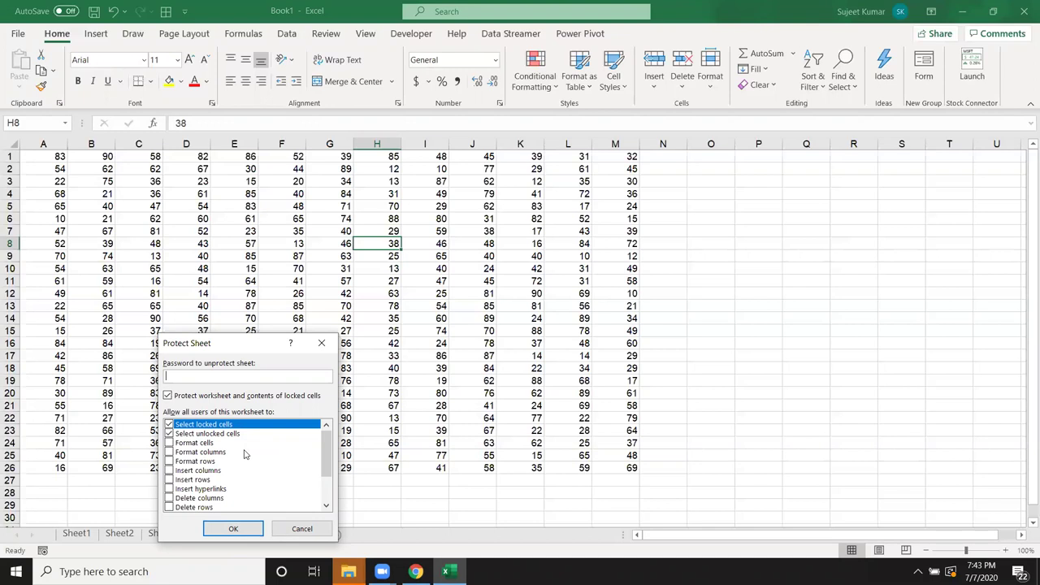
text(1)
key(Return)
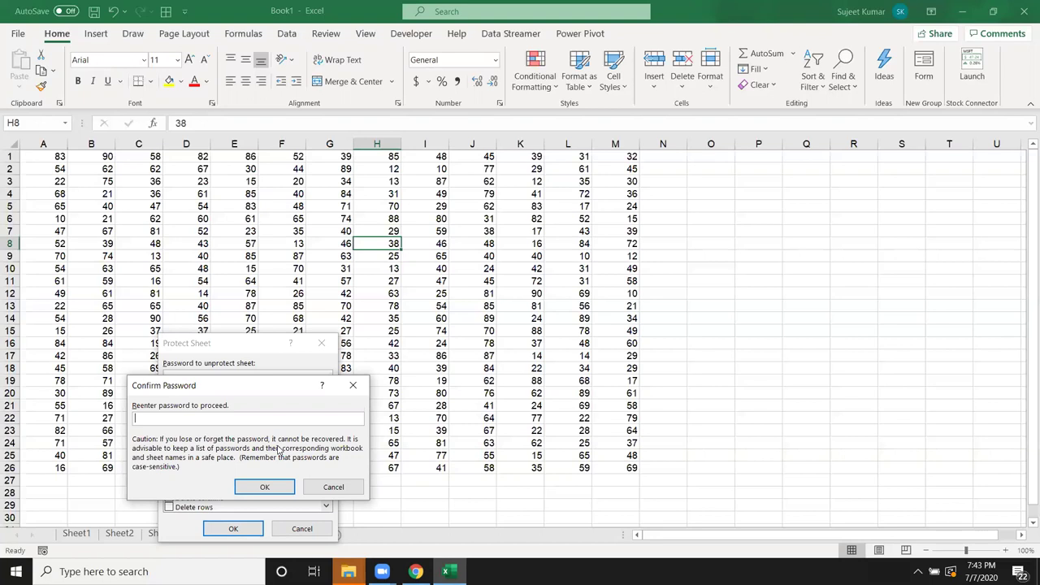
text(1)
key(Return)
Try editing cells E19, G8 and H6, confirming each is refused as protected.
click(247, 384)
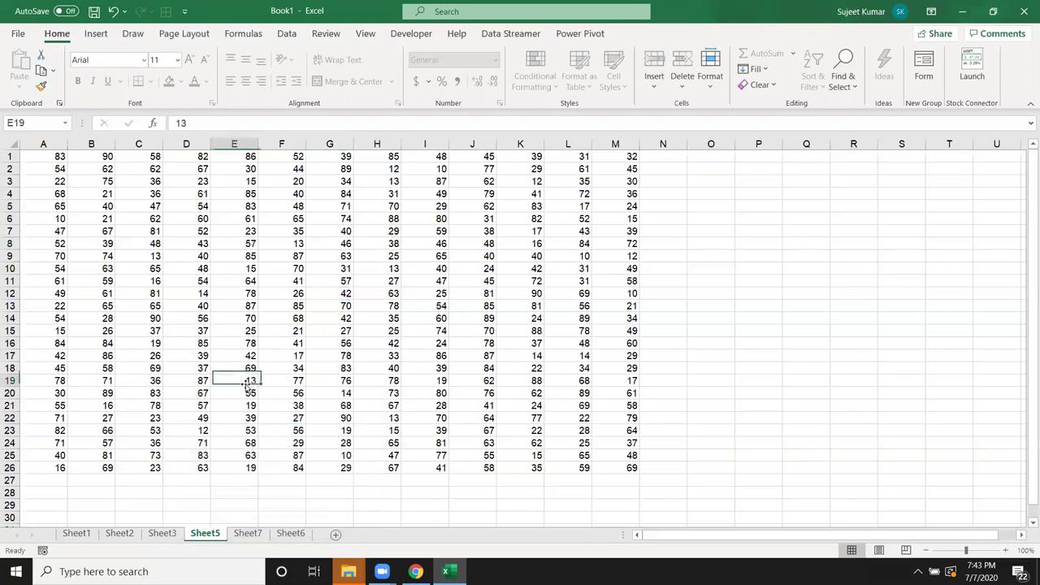
double_click(247, 383)
key(Return)
double_click(318, 245)
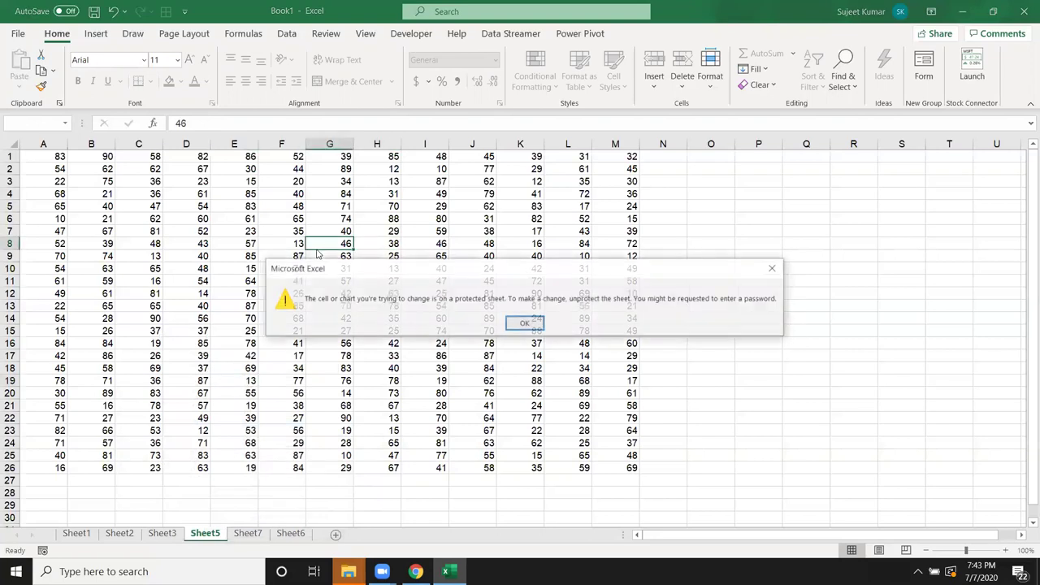
key(Return)
double_click(387, 221)
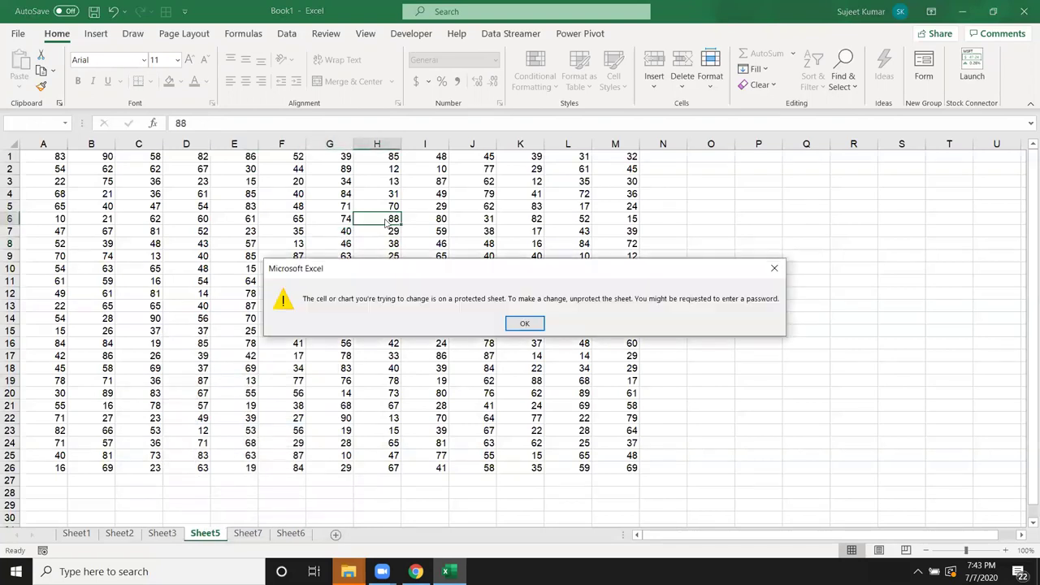
key(Return)
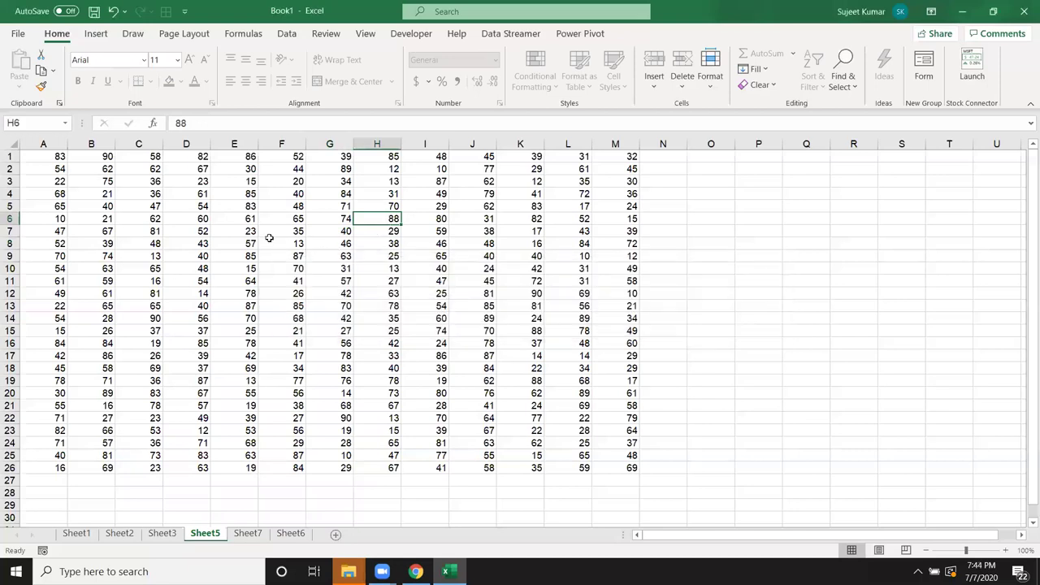
Copy E6:K16 from protected Sheet5 and paste it into Sheet7, then return to Sheet5.
drag(231, 221, 244, 242)
drag(415, 324, 507, 343)
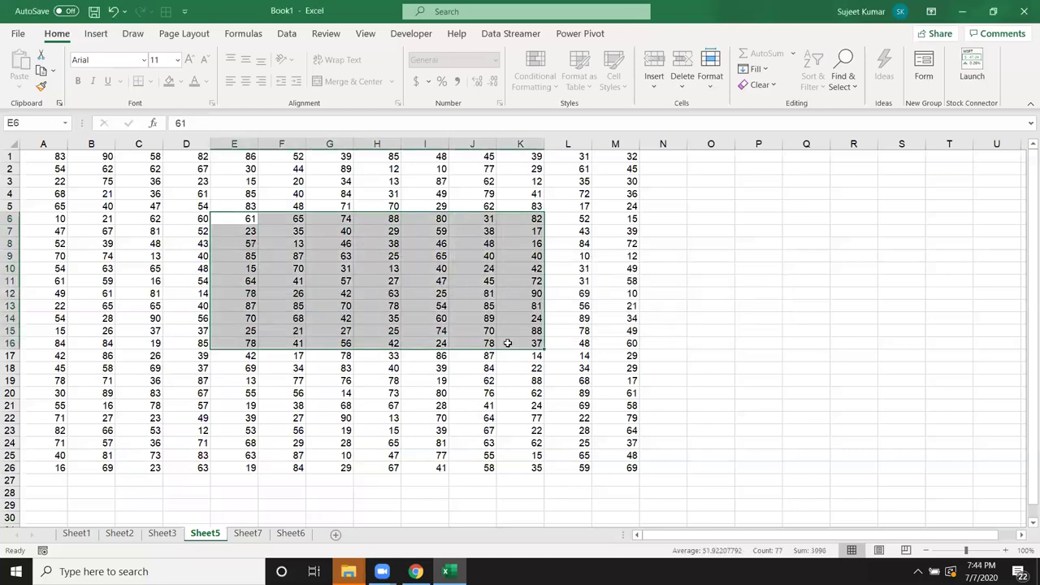
key(ctrl+c)
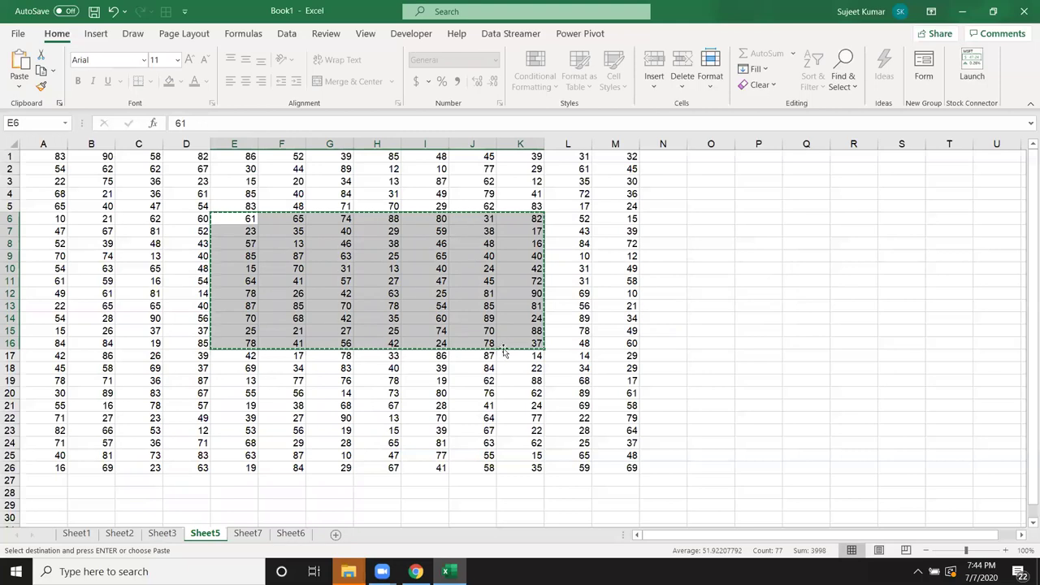
click(256, 532)
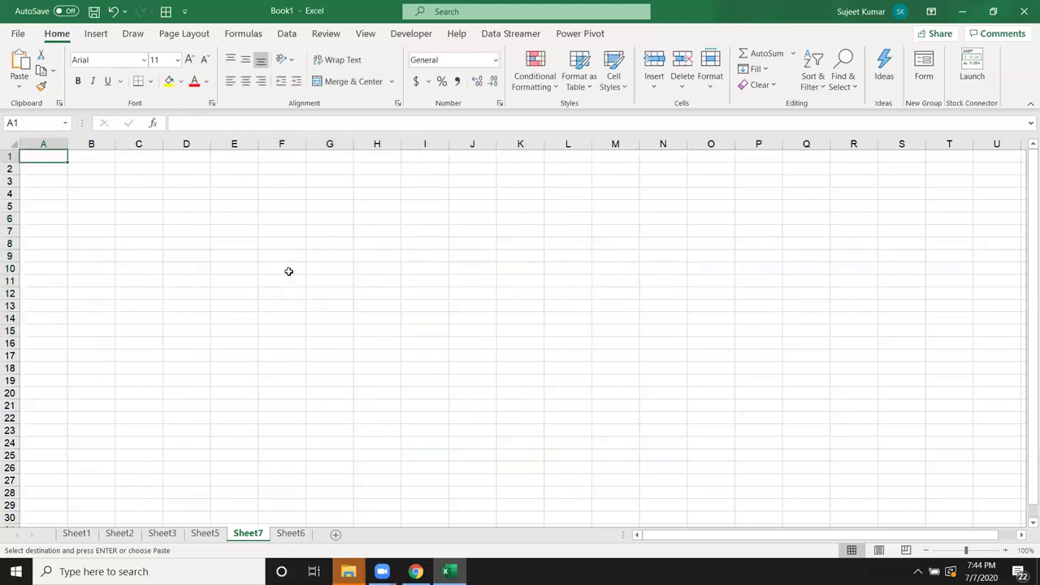
key(ctrl+v)
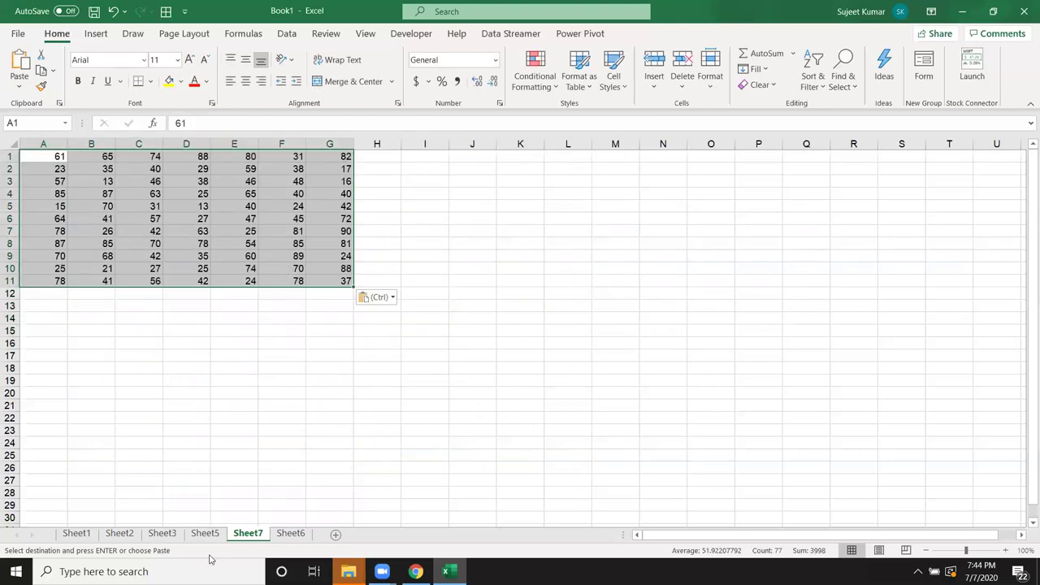
click(205, 539)
click(675, 292)
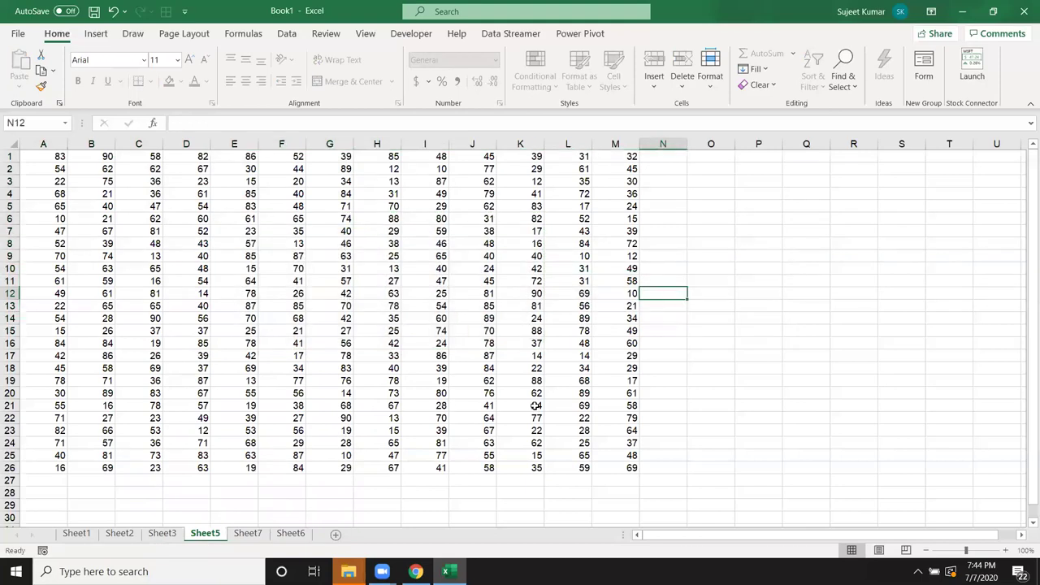
Unprotect Sheet5 from its tab menu by entering the sheet password.
right_click(196, 535)
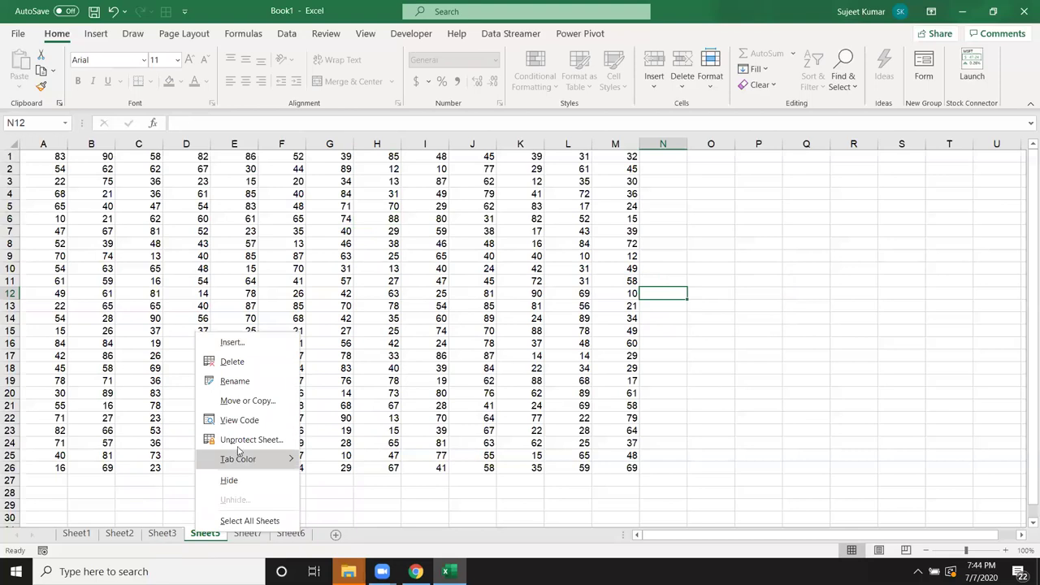
click(239, 440)
text(1)
click(236, 449)
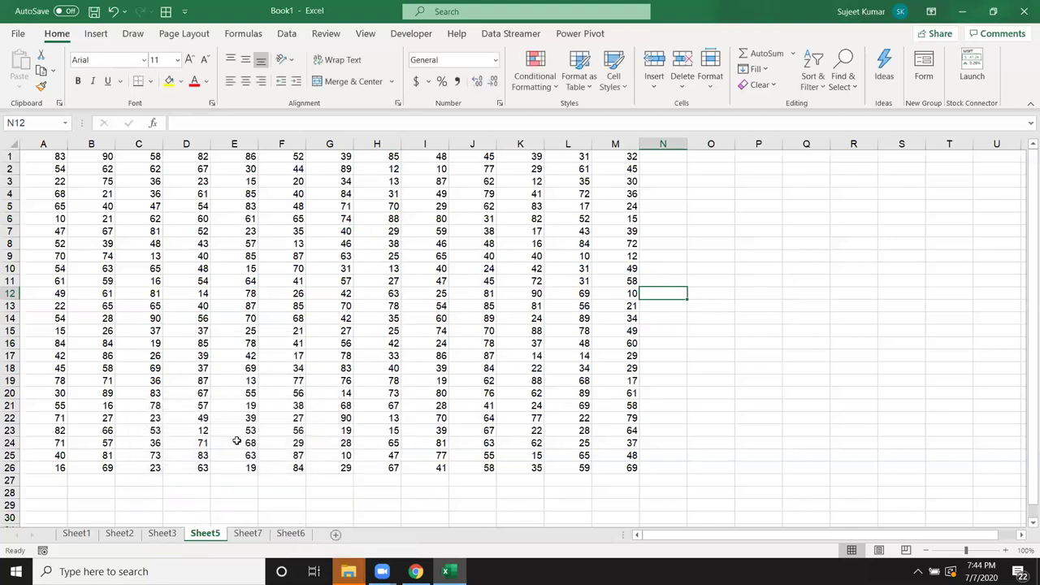
click(704, 232)
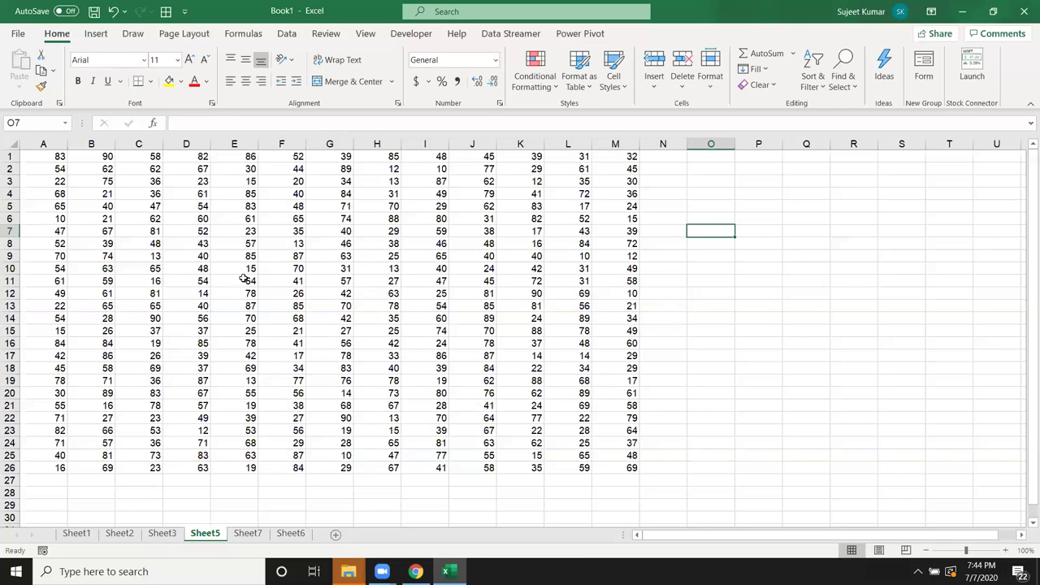
Protect Sheet5 with the Format cells permission allowed.
right_click(213, 532)
click(259, 438)
drag(275, 340, 558, 231)
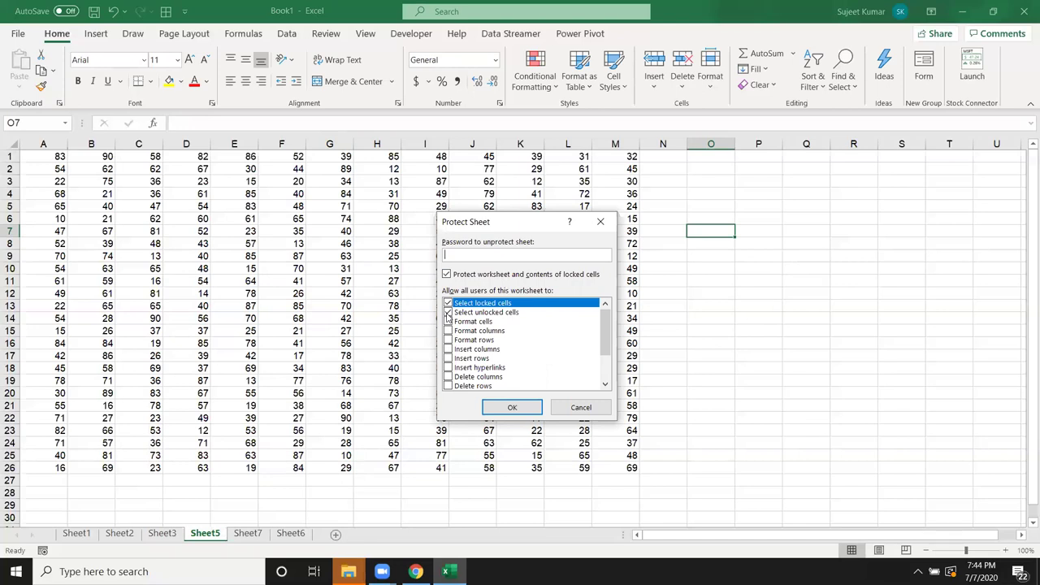
click(447, 315)
click(447, 313)
click(469, 322)
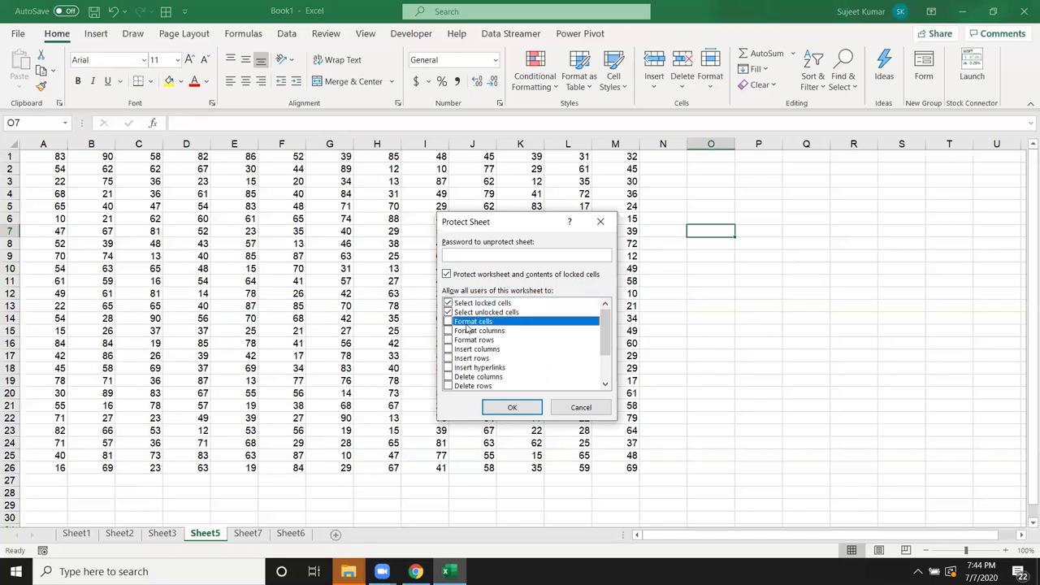
click(529, 413)
Fill E6:I15 and D19:I21 yellow after a Delete attempt is blocked by protection.
drag(234, 220, 436, 327)
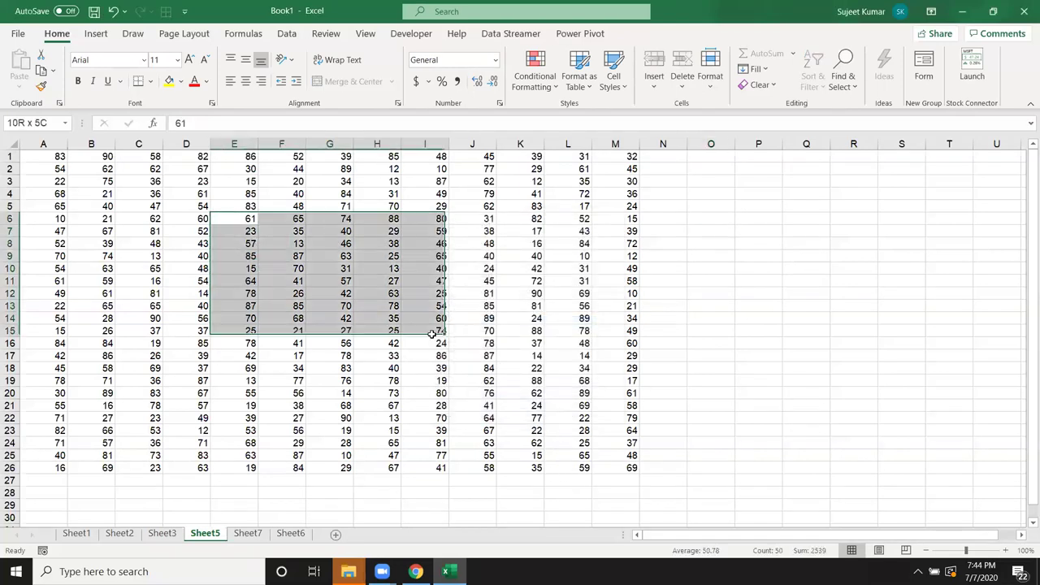
key(Delete)
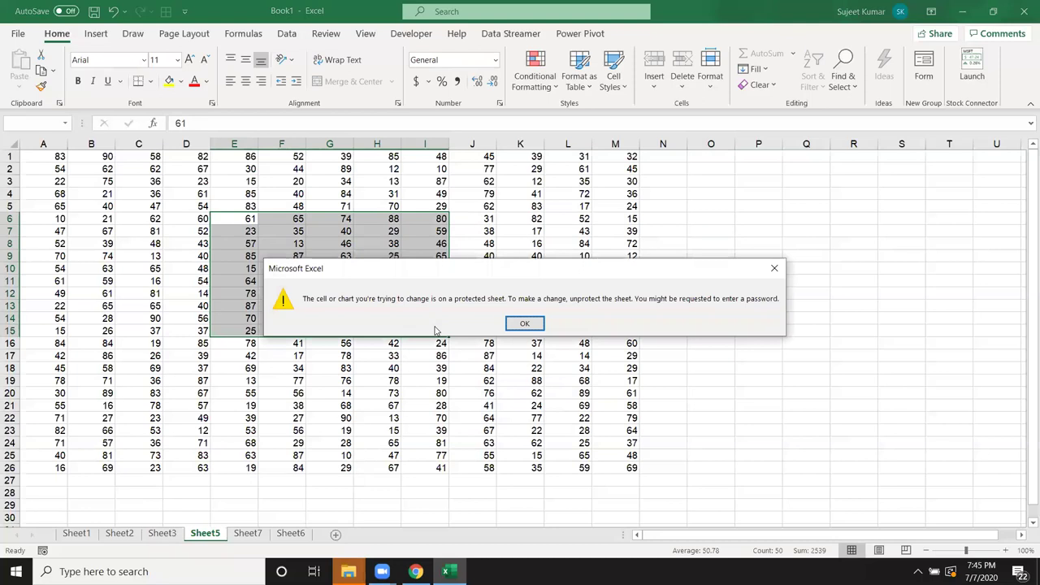
key(Return)
click(168, 80)
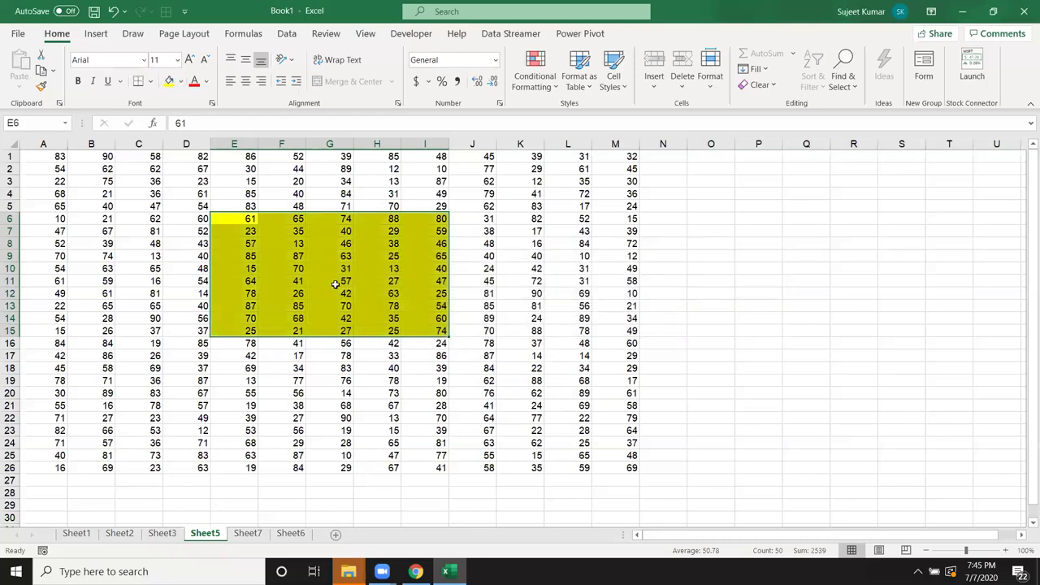
click(329, 294)
drag(202, 380, 438, 406)
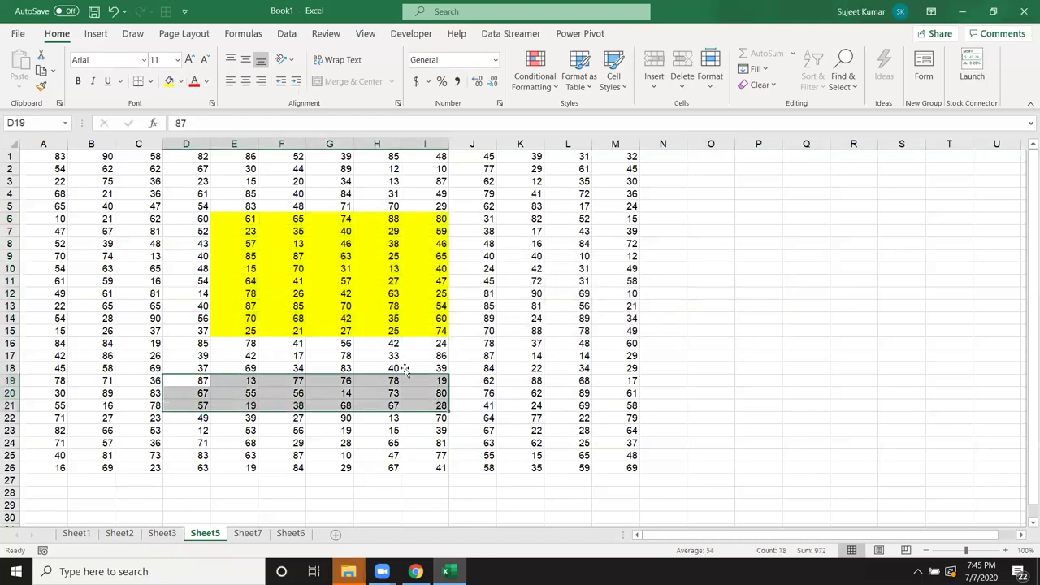
click(169, 80)
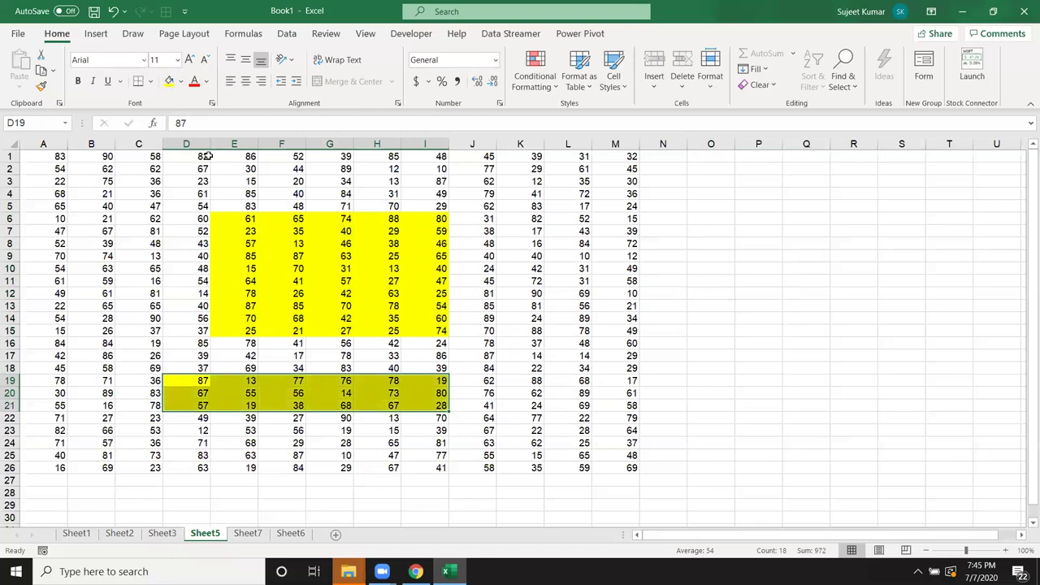
click(697, 247)
Unprotect Sheet5 and re-protect it without allowing cell selection or cell formatting.
right_click(204, 536)
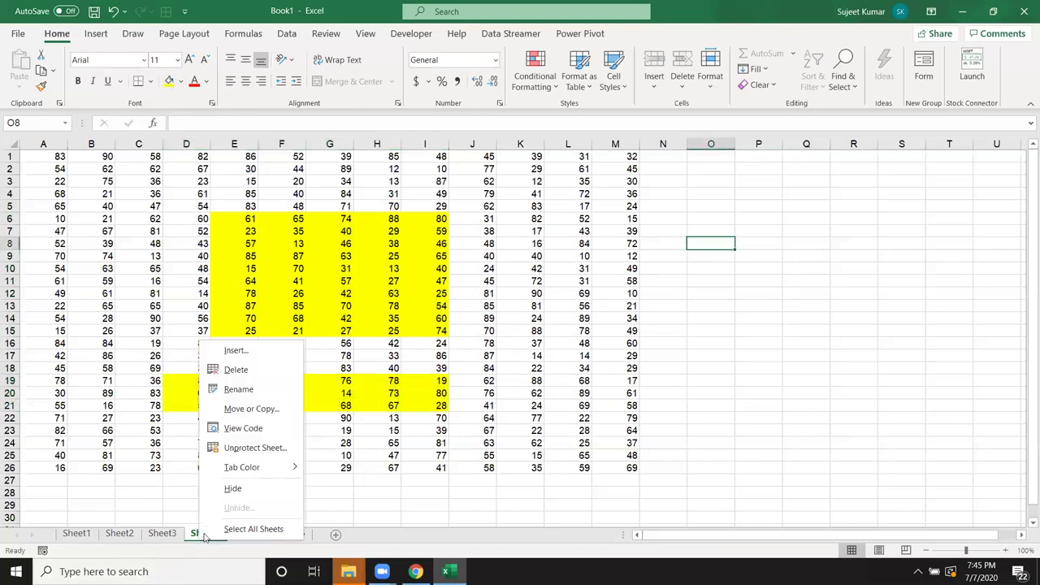
click(248, 447)
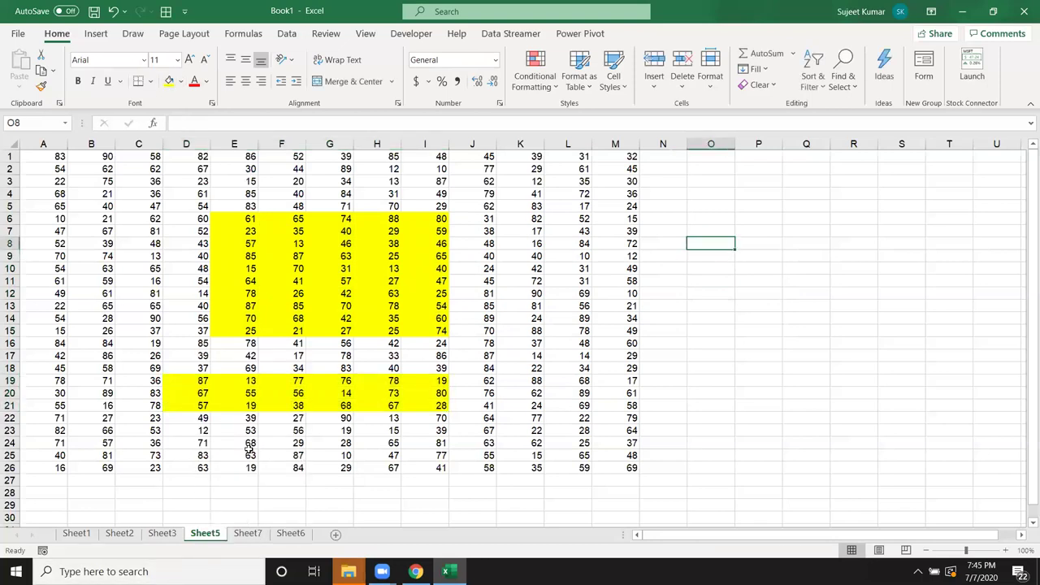
right_click(217, 536)
click(248, 441)
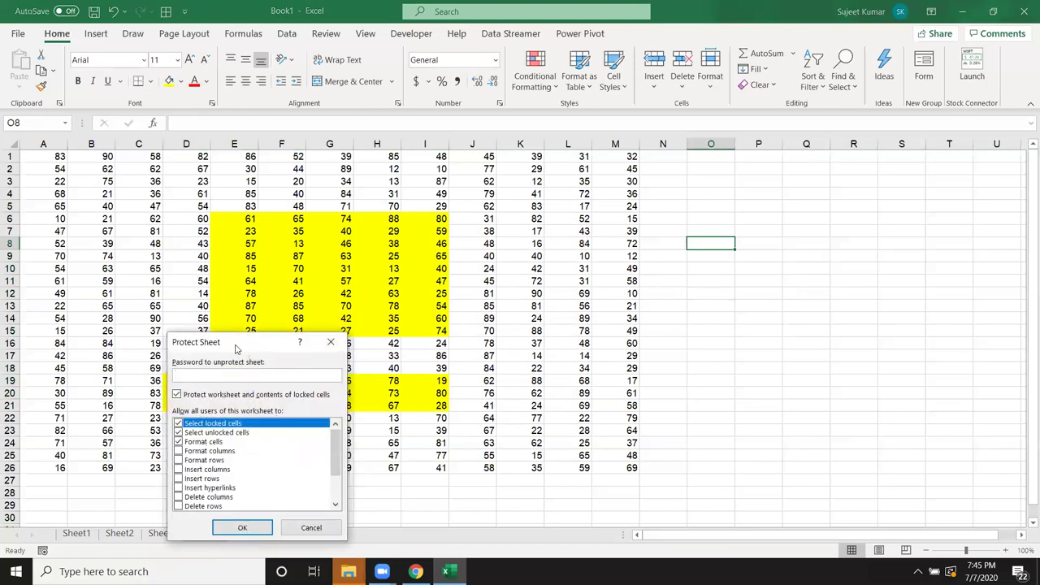
drag(235, 348, 637, 222)
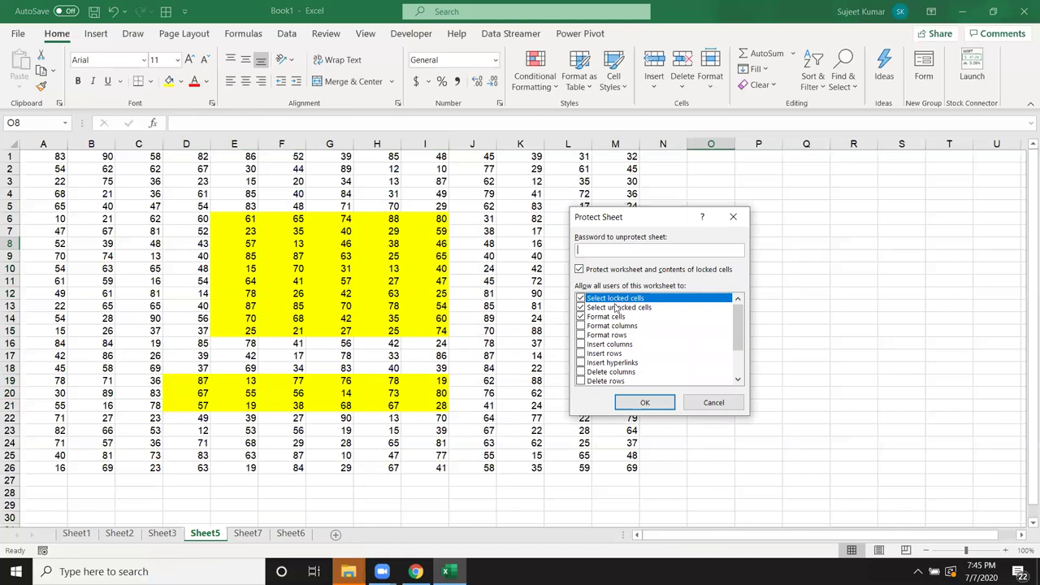
click(616, 307)
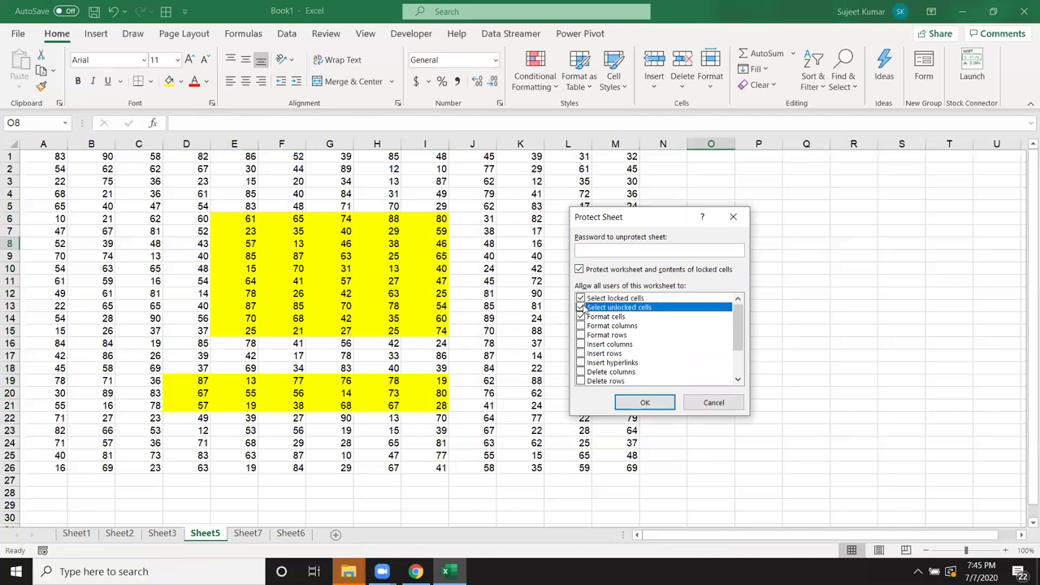
click(581, 316)
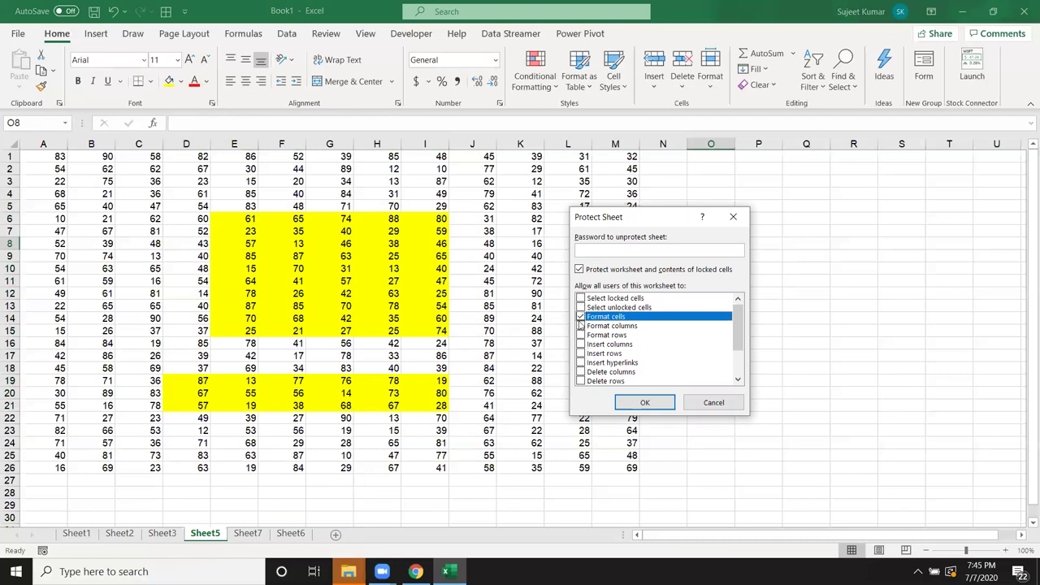
click(580, 317)
click(659, 406)
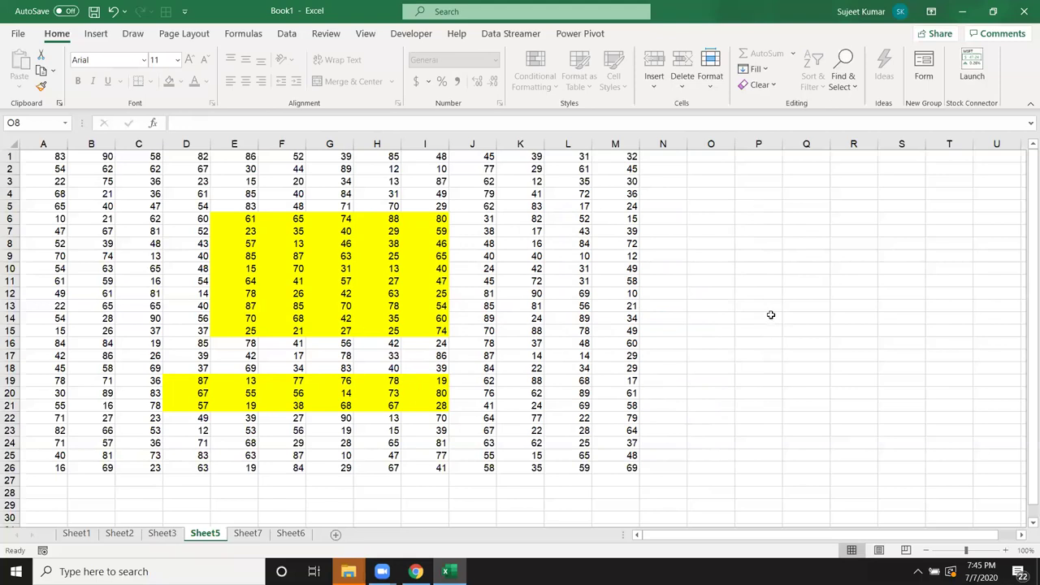
On Sheet7, clear the pasted numbers and fill E4:J19 yellow.
click(249, 534)
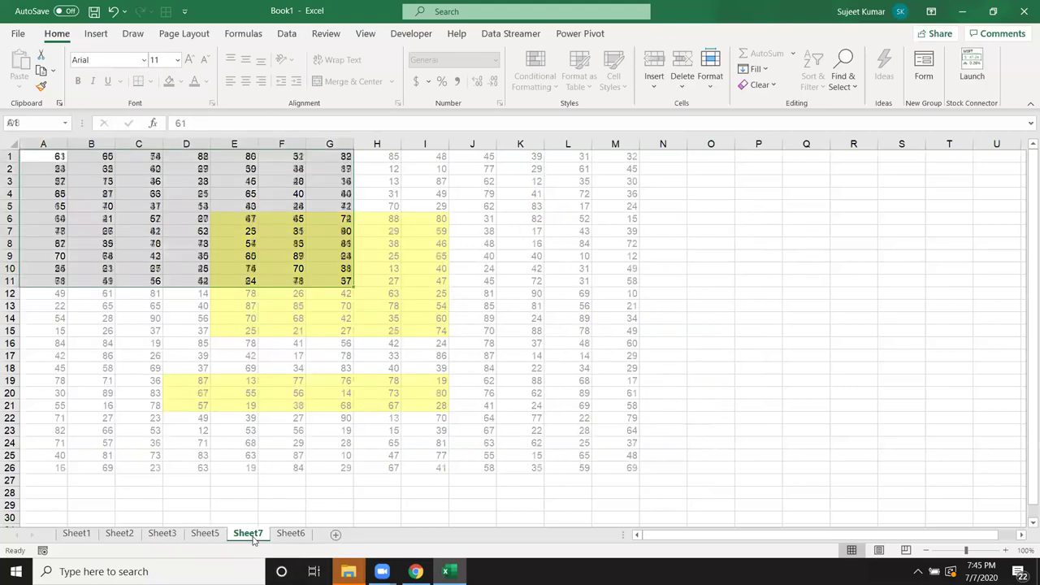
key(Delete)
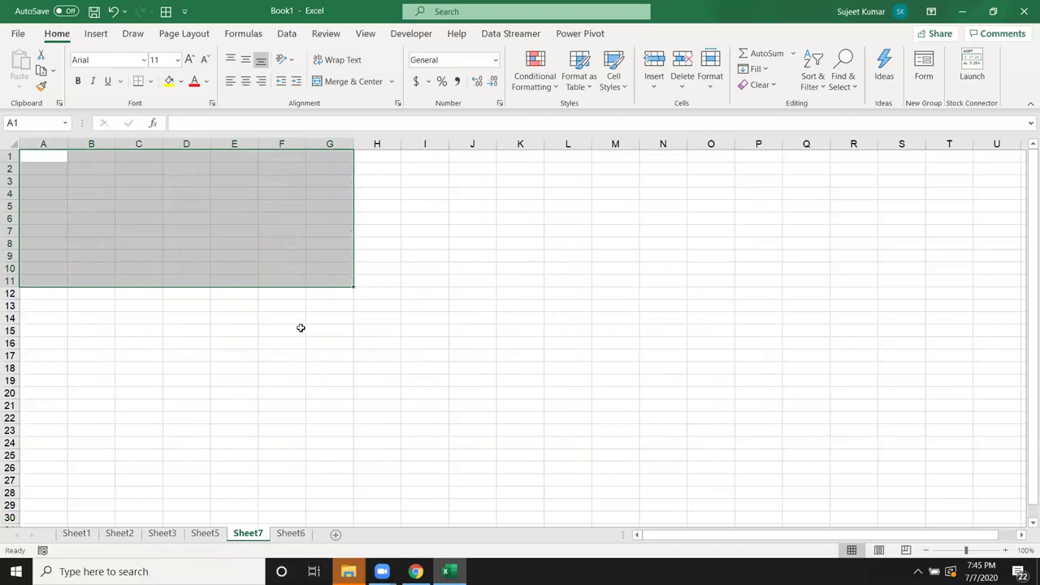
drag(234, 194, 492, 380)
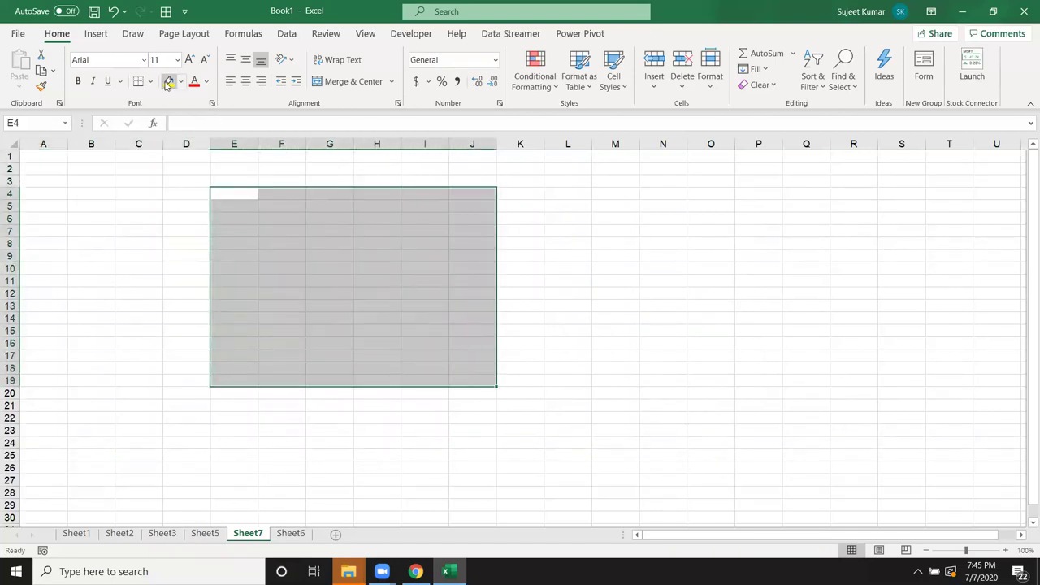
click(168, 82)
click(594, 307)
click(346, 229)
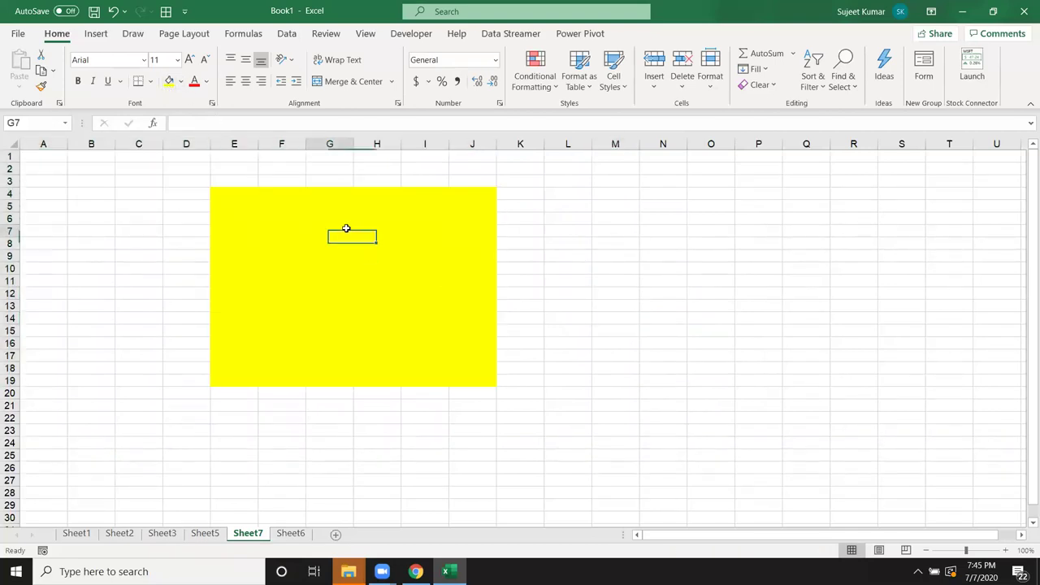
Open Sheet7's Protect Sheet dialog and cancel it without protecting, then select A4.
right_click(260, 531)
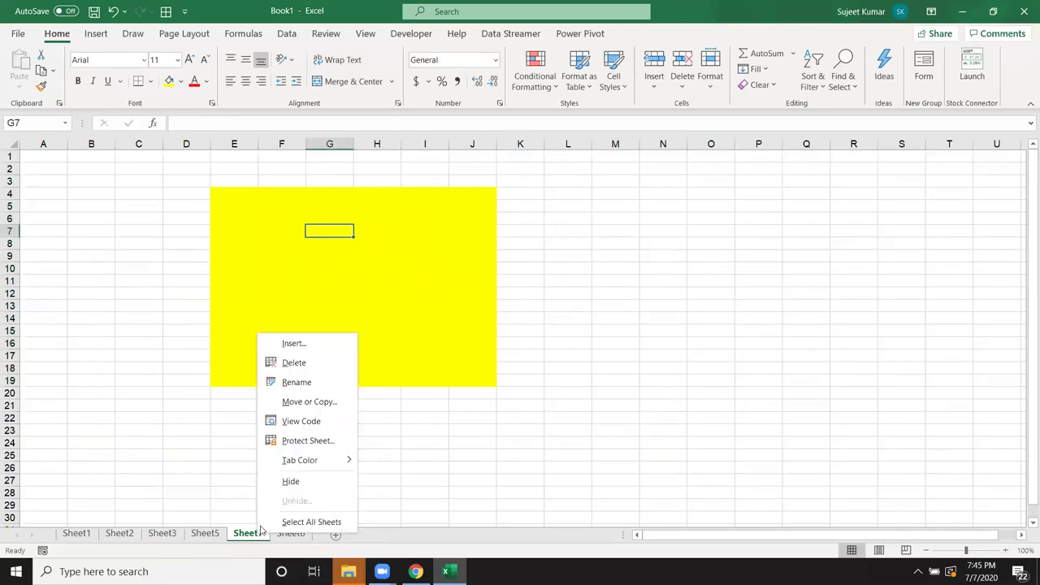
click(307, 440)
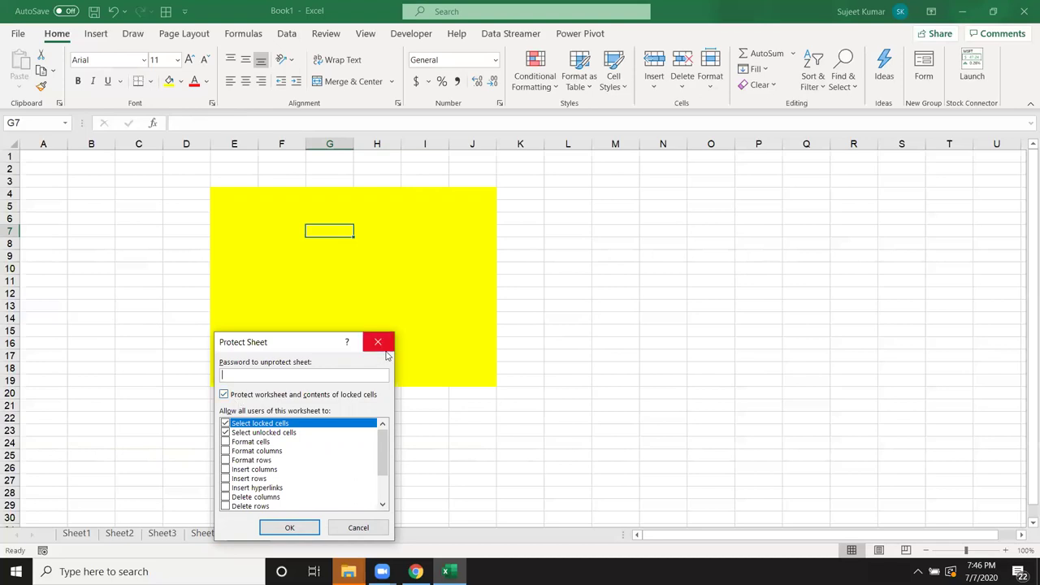
click(378, 342)
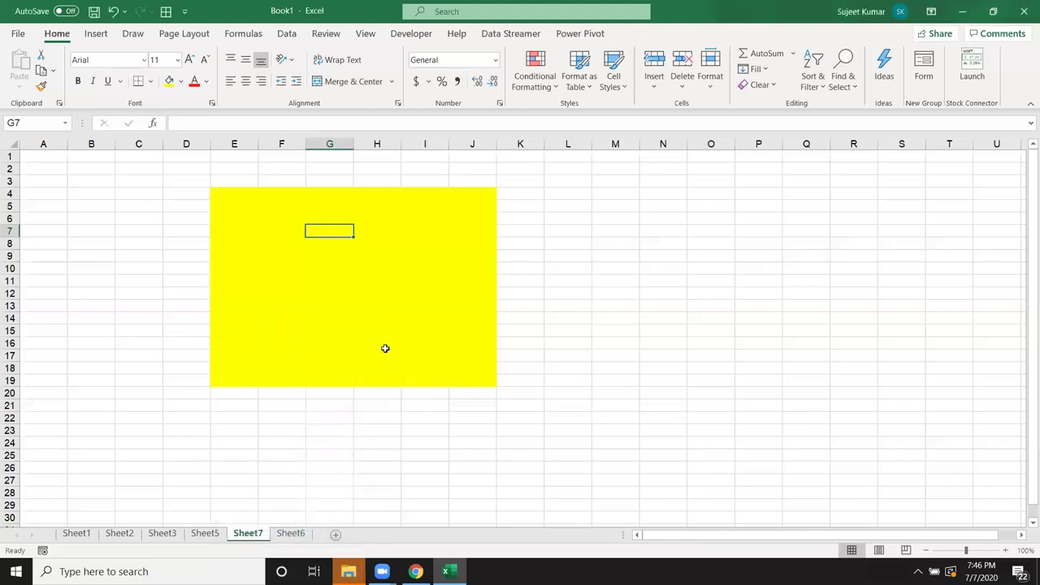
click(713, 367)
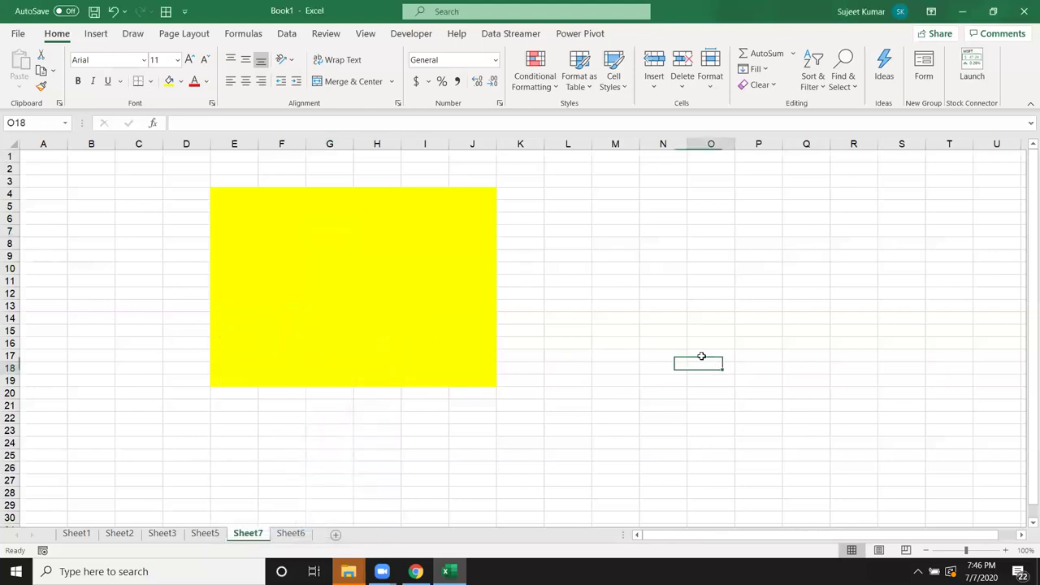
click(58, 190)
View the Protection tab in Format Cells for cell A4, then close it.
right_click(58, 190)
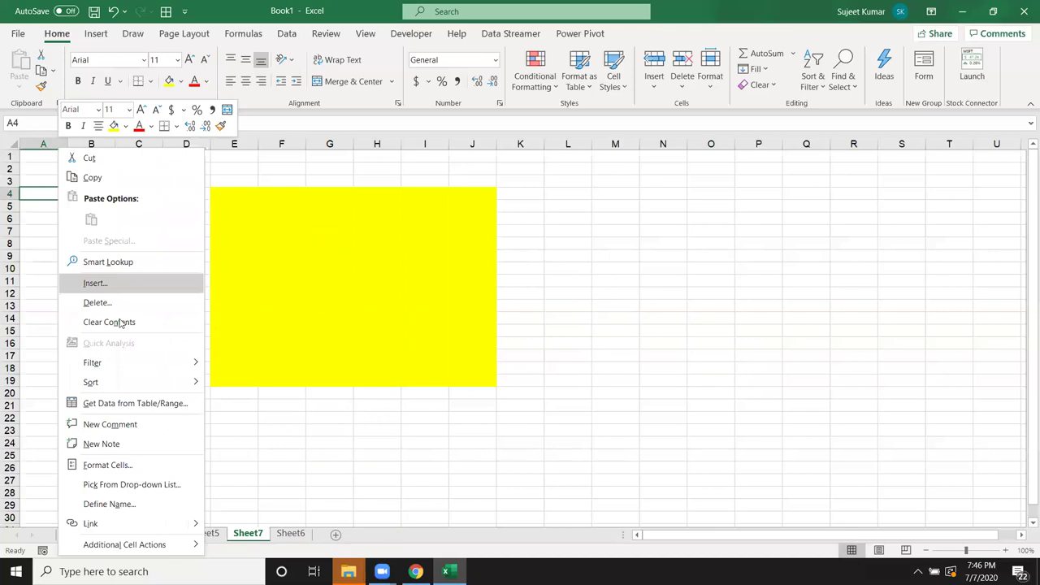
key(Escape)
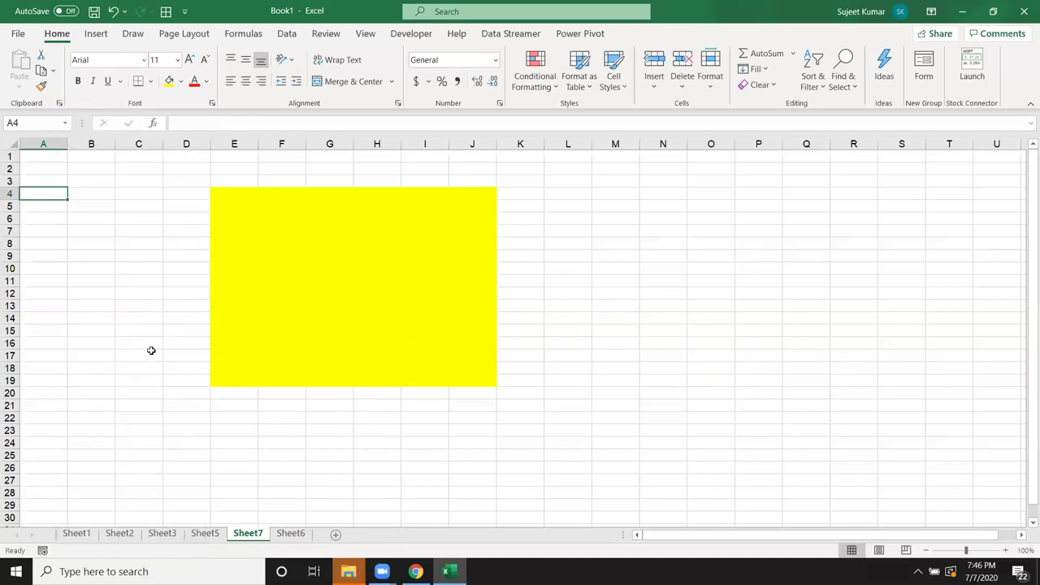
key(ctrl+1)
drag(222, 231, 774, 194)
click(762, 209)
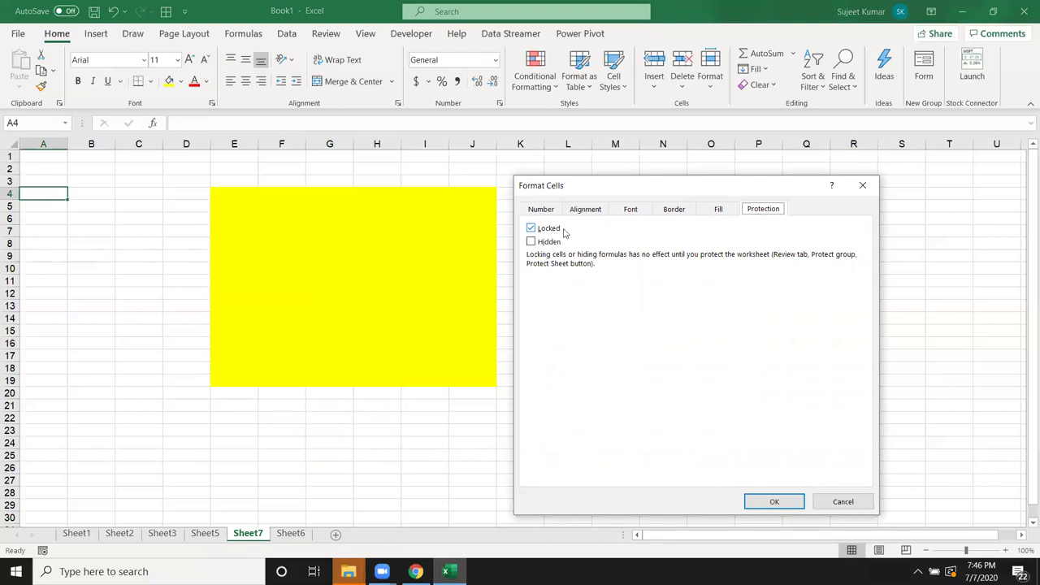
click(862, 186)
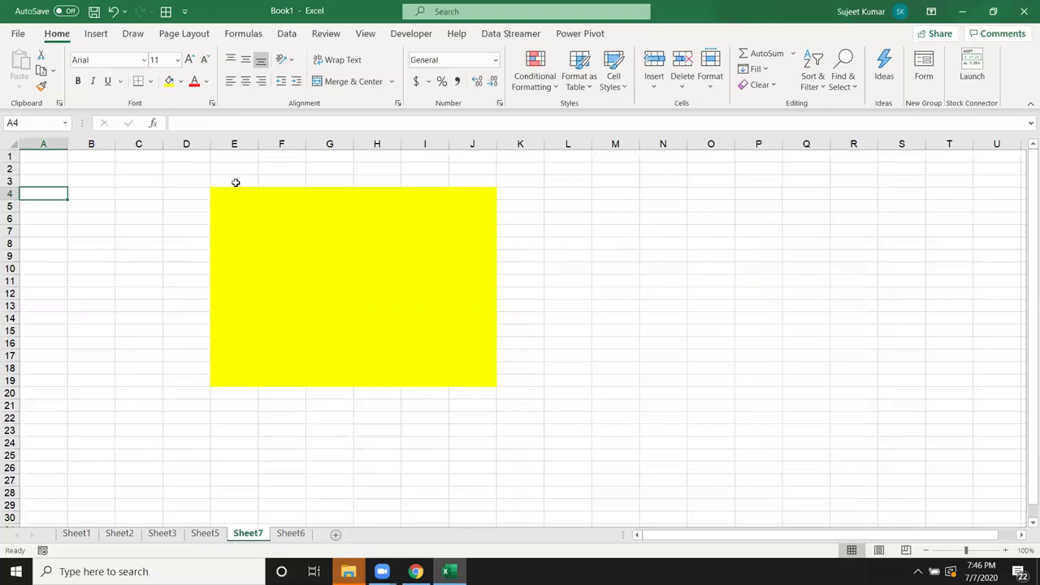
Uncheck Locked in Format Cells for the yellow block E4:J19.
drag(220, 197, 469, 381)
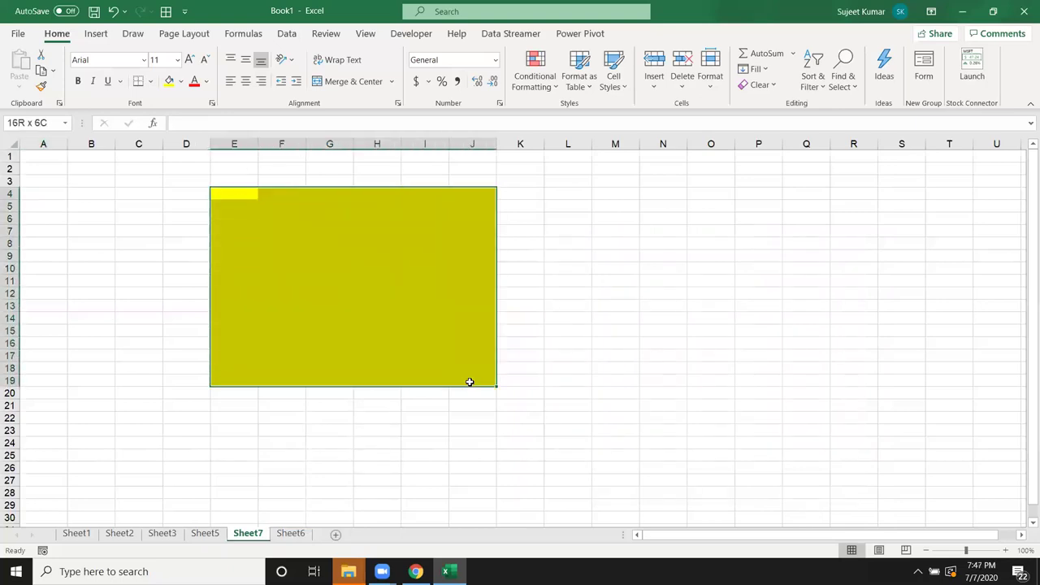
right_click(457, 339)
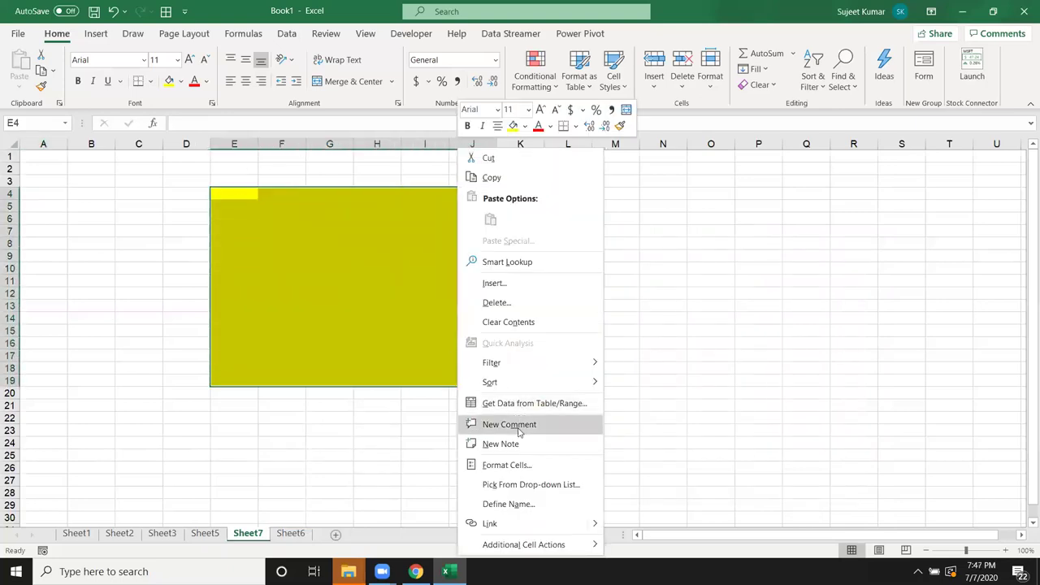
click(524, 467)
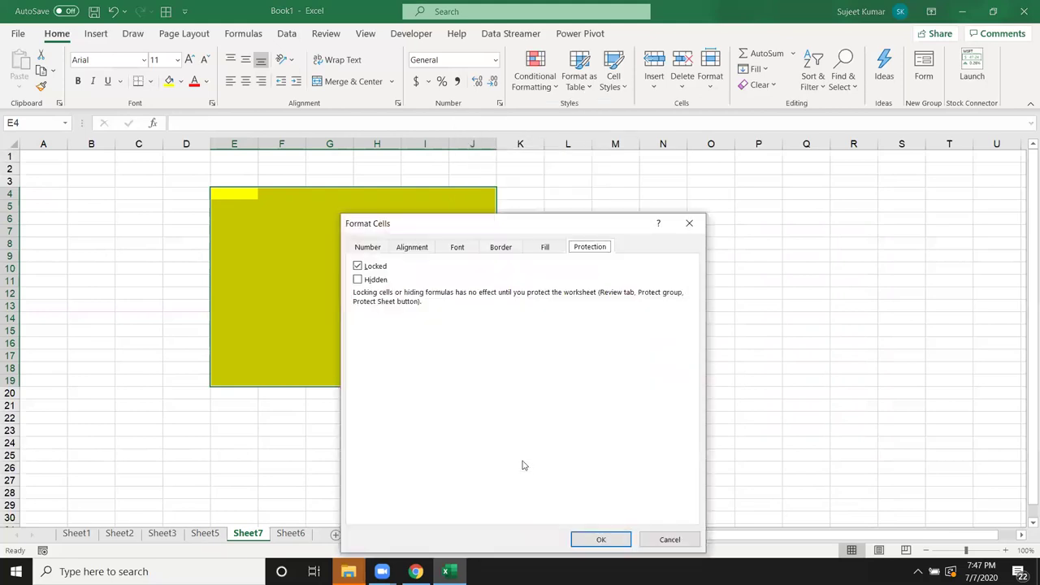
click(370, 268)
click(605, 542)
click(507, 441)
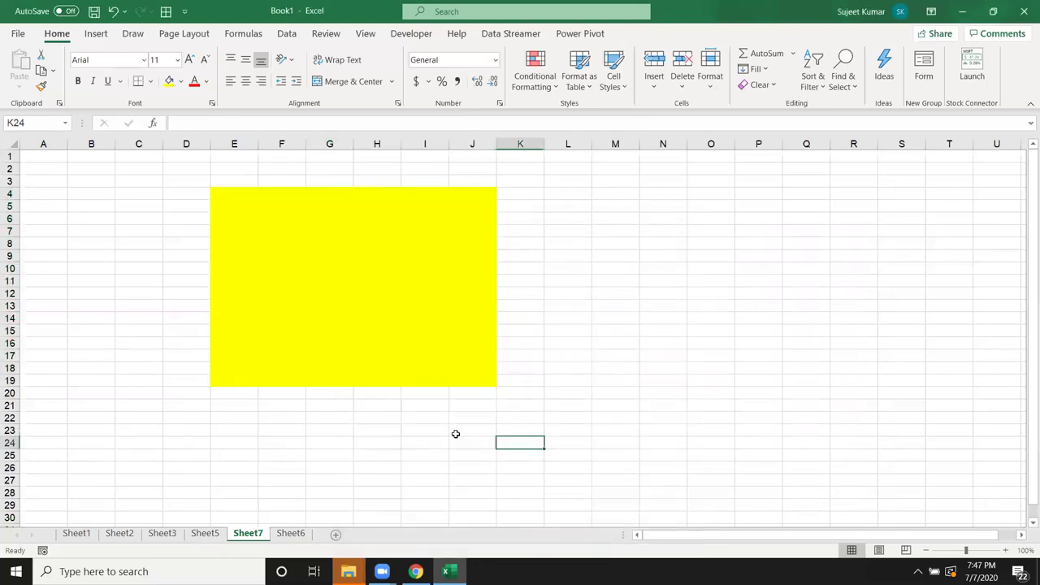
Protect Sheet7 from its tab menu, entering and confirming a password.
right_click(254, 533)
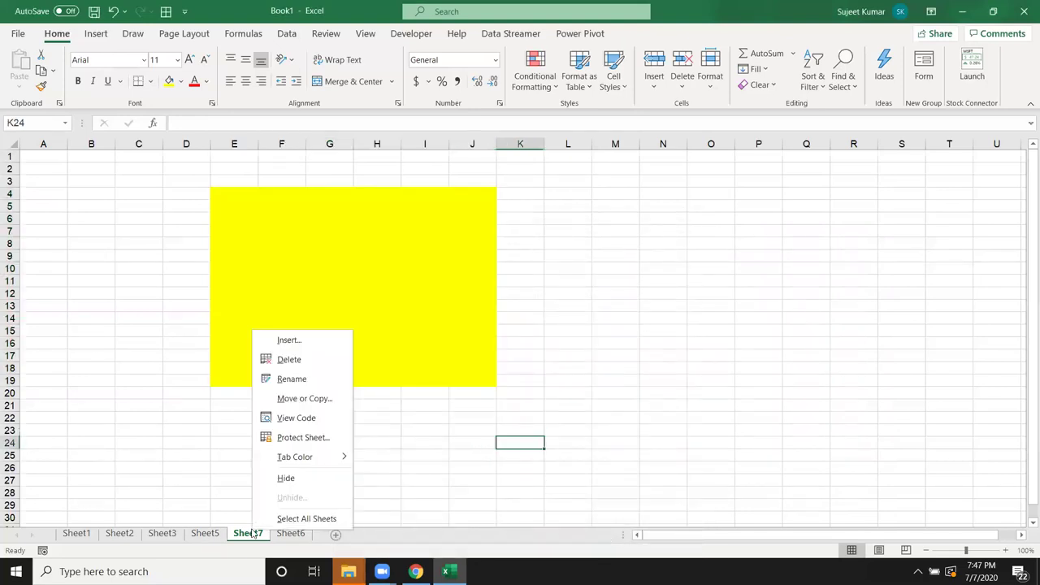
click(286, 438)
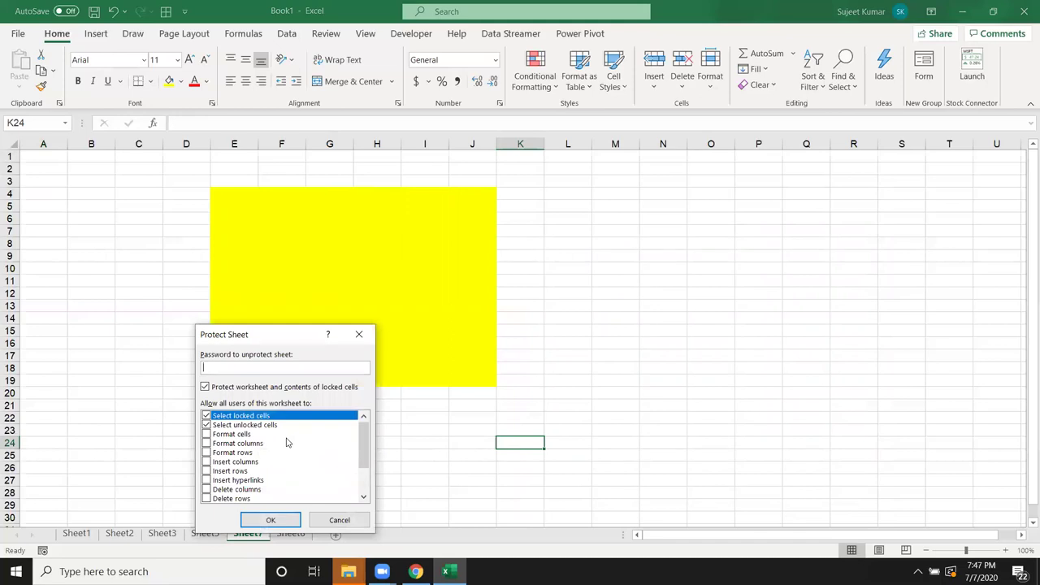
key(Return)
key(Return)
Type 'sdfds' into unlocked cell G17, then try a locked cell and dismiss the warning.
click(349, 358)
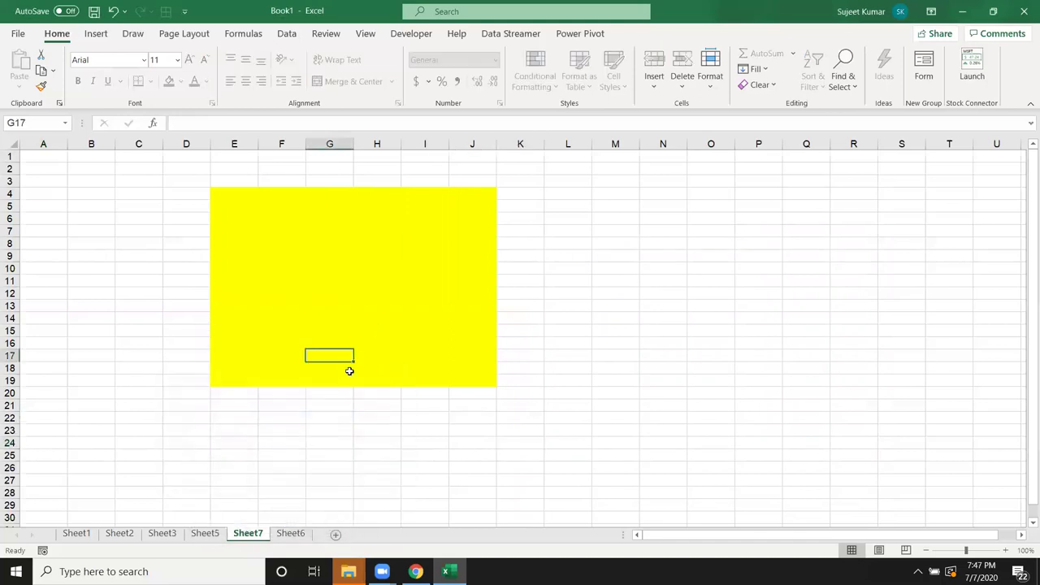
text(sdfds)
click(373, 401)
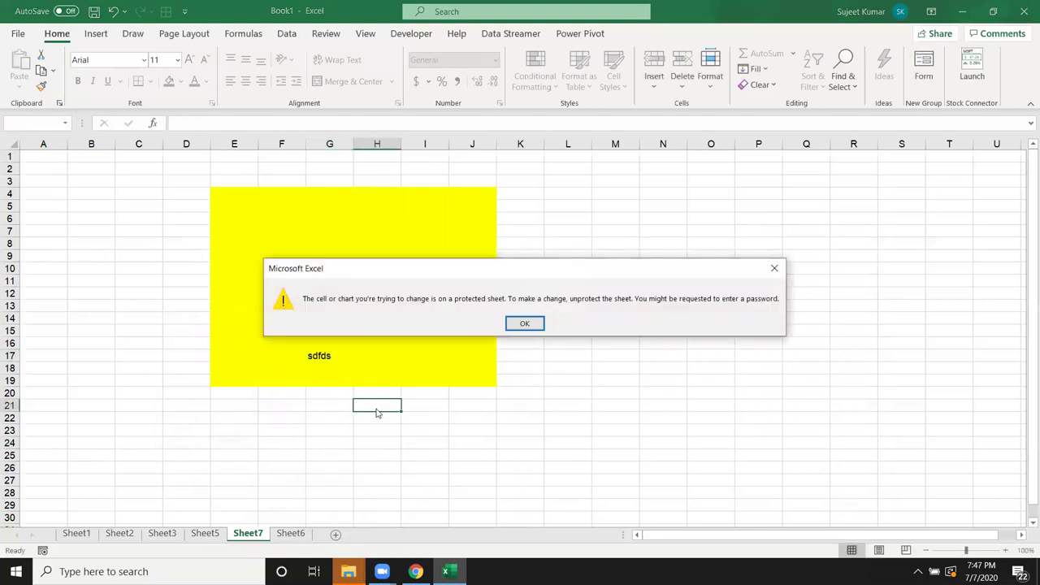
key(Return)
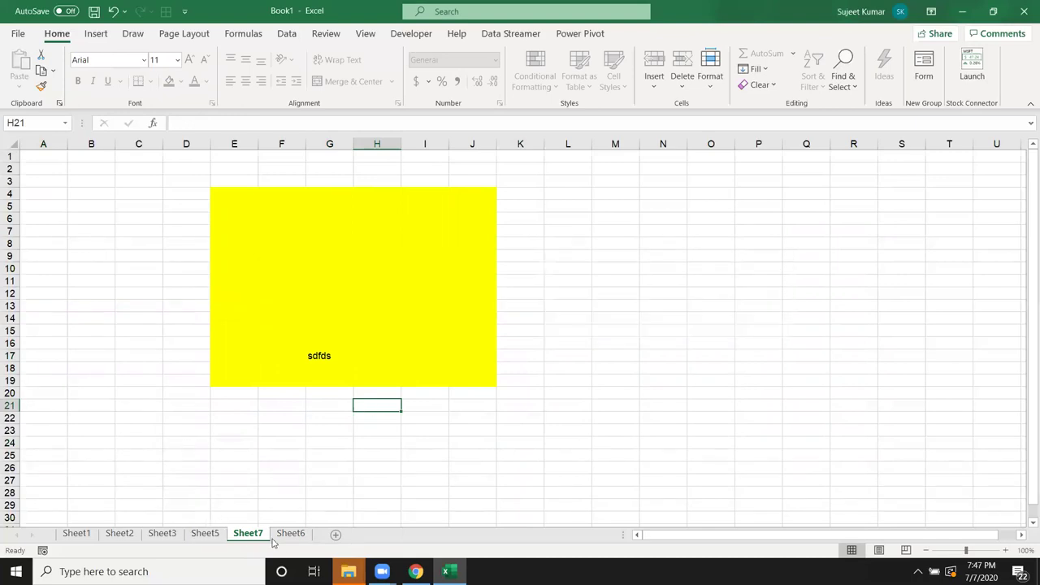
Insert new Sheet8 and give the block D8:J20 a red fill colour.
click(284, 536)
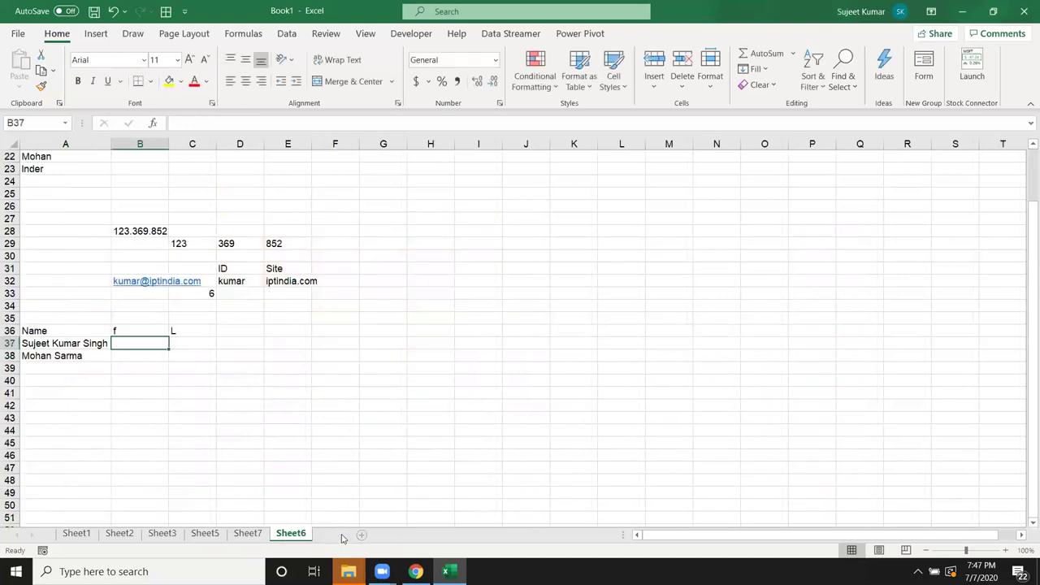
click(337, 535)
drag(186, 243, 455, 387)
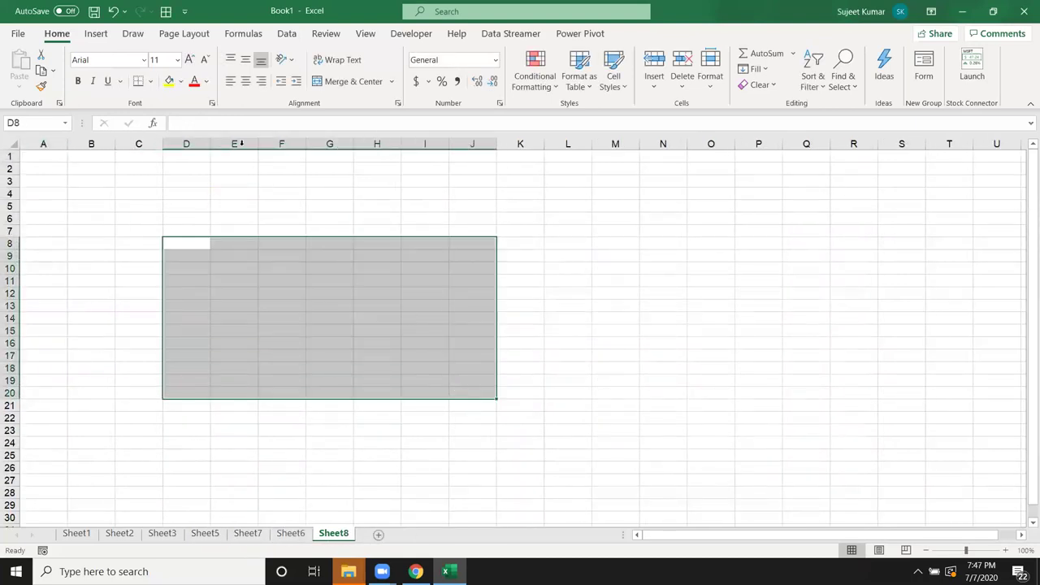
click(180, 81)
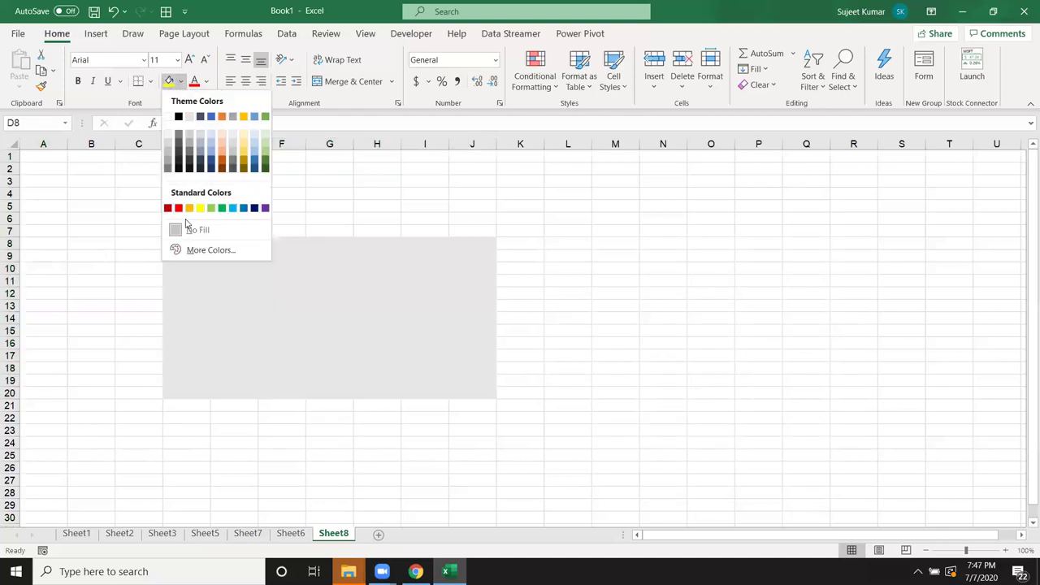
click(180, 208)
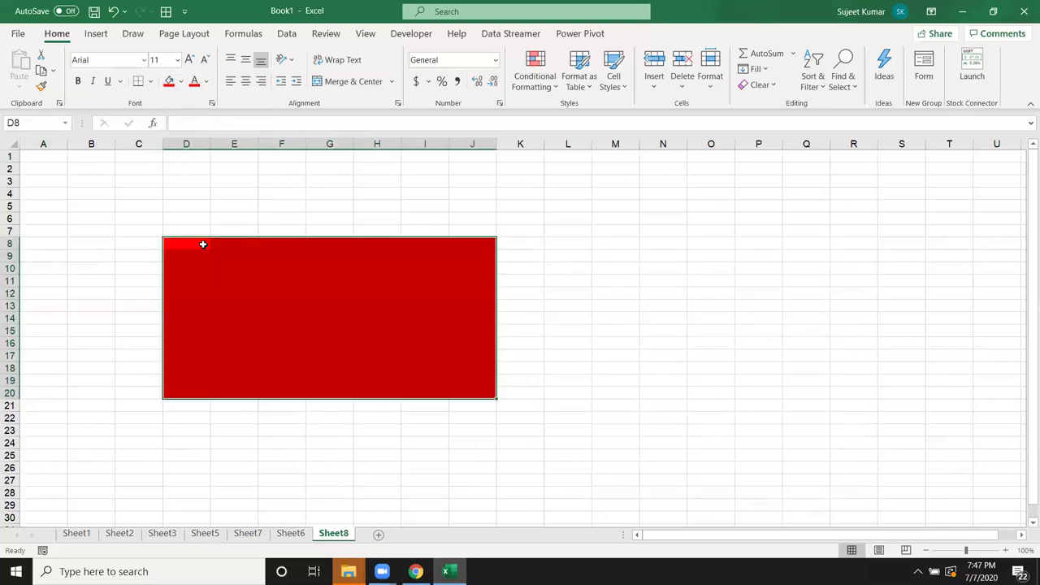
click(558, 346)
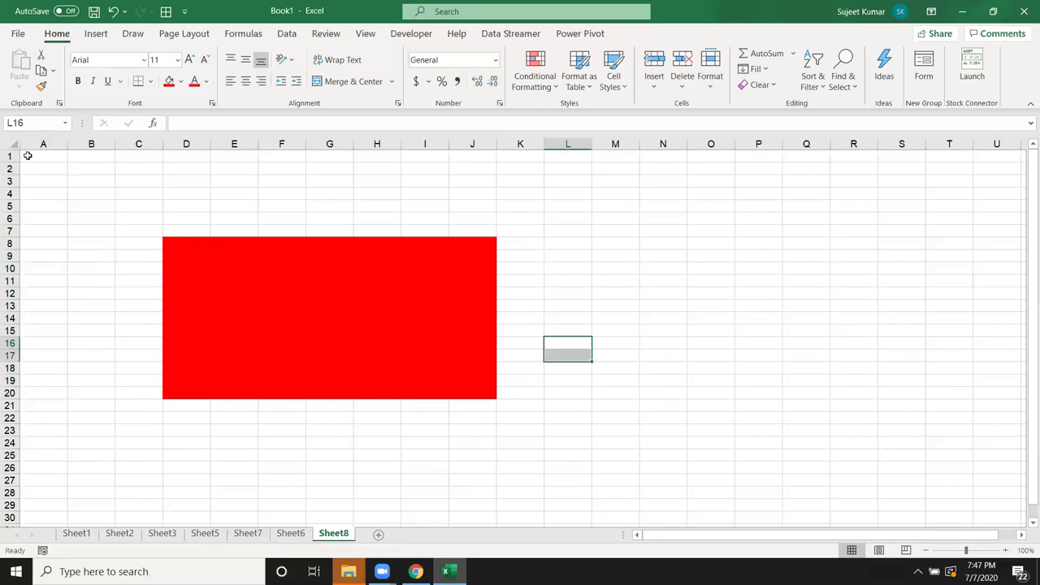
click(48, 173)
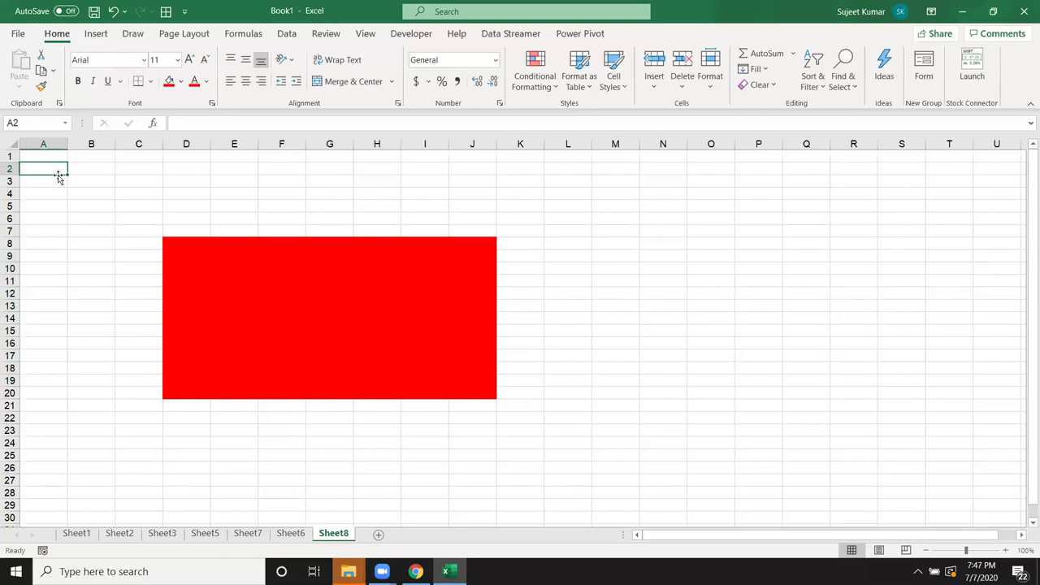
Open Format Cells for A2 and close it without changes.
right_click(57, 170)
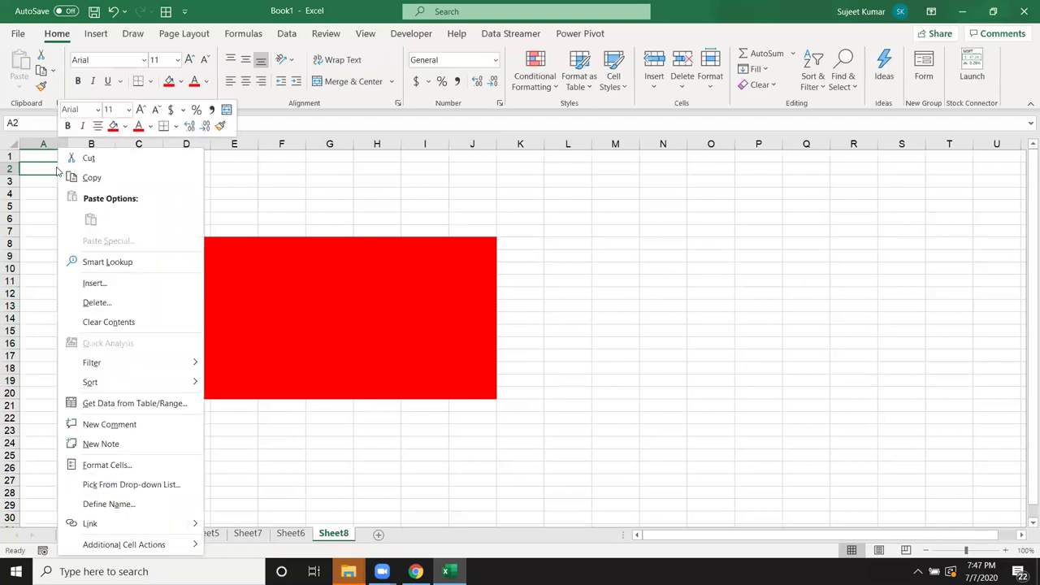
click(101, 464)
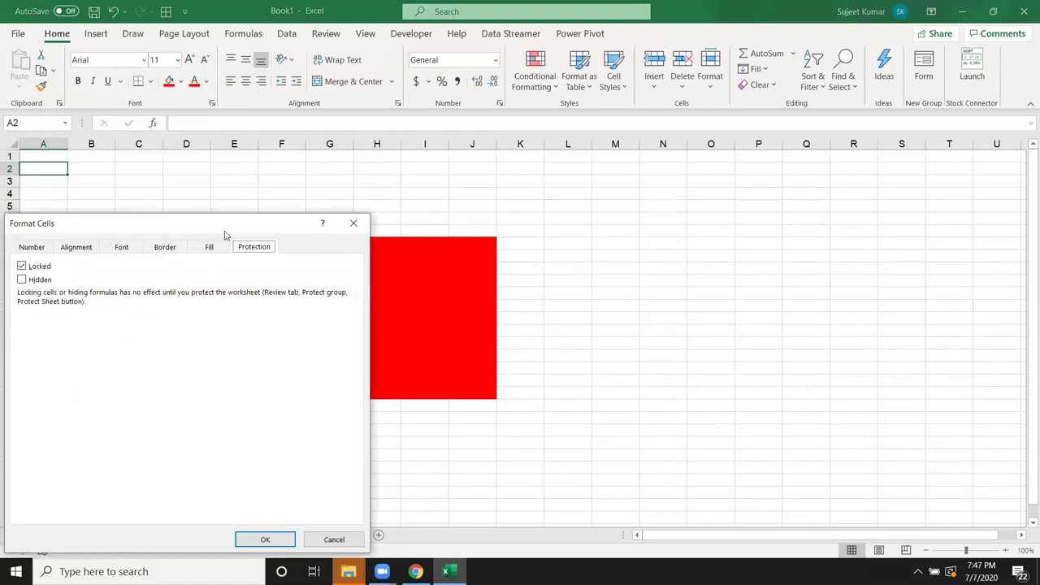
drag(228, 226, 515, 200)
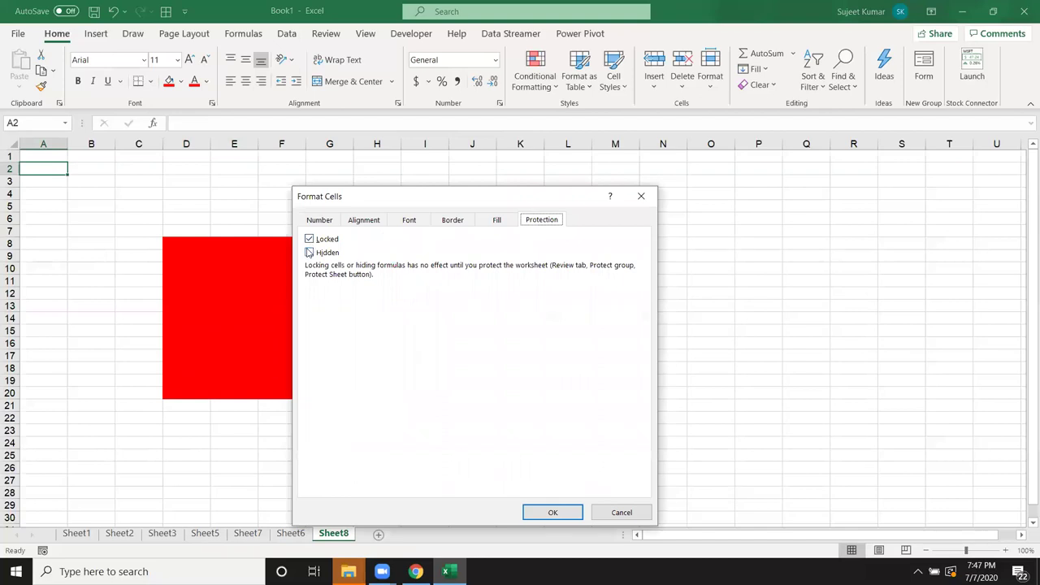
key(Return)
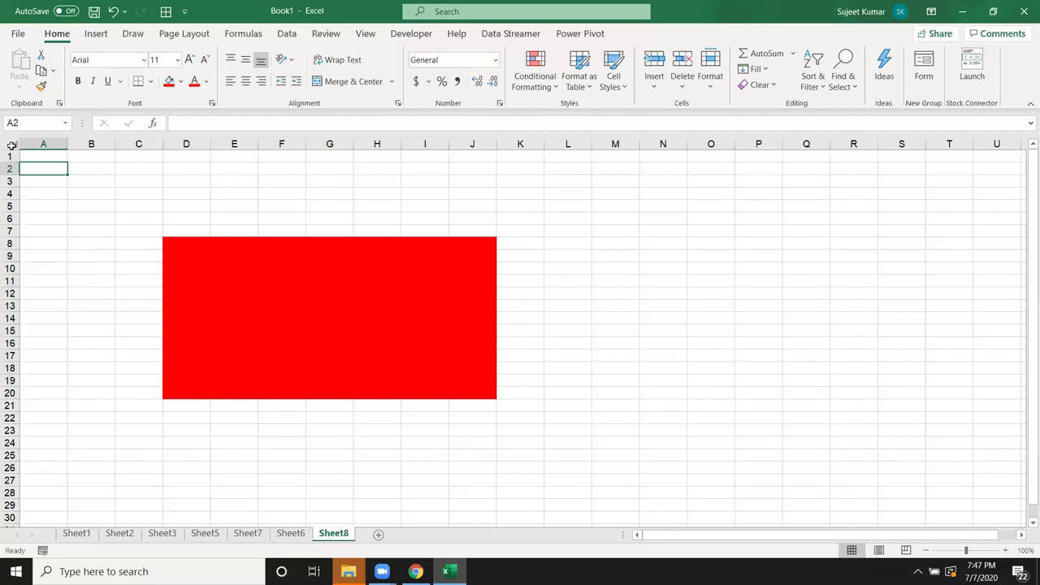
Clear the Locked protection option for every cell on Sheet8.
click(12, 145)
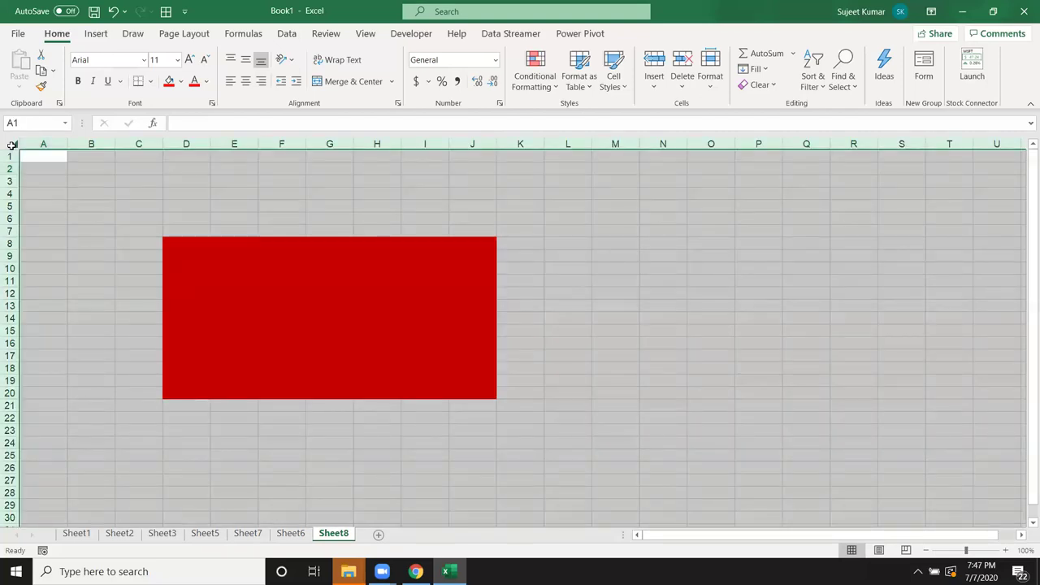
right_click(523, 207)
click(600, 382)
click(451, 255)
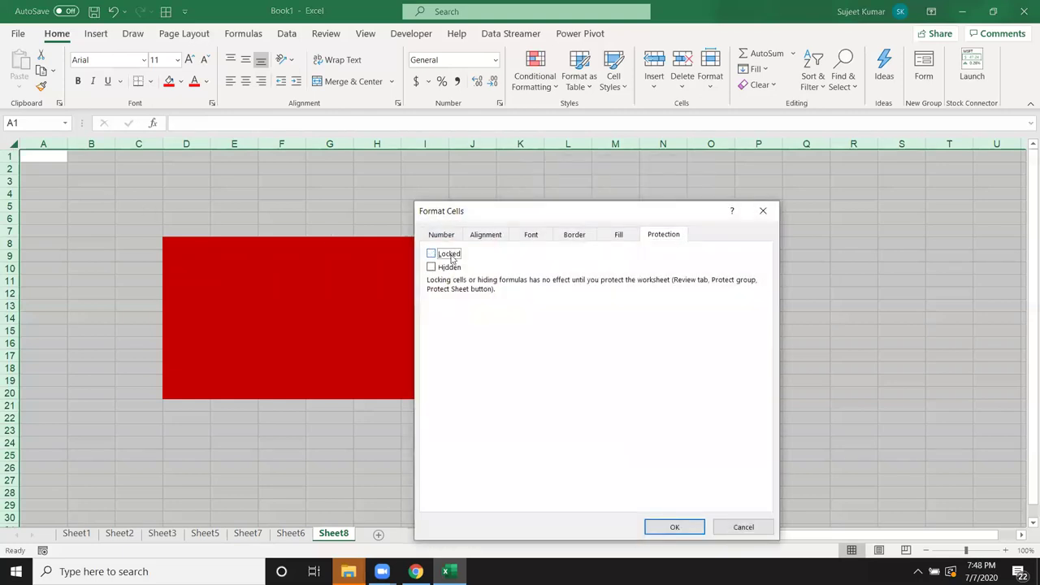
click(669, 529)
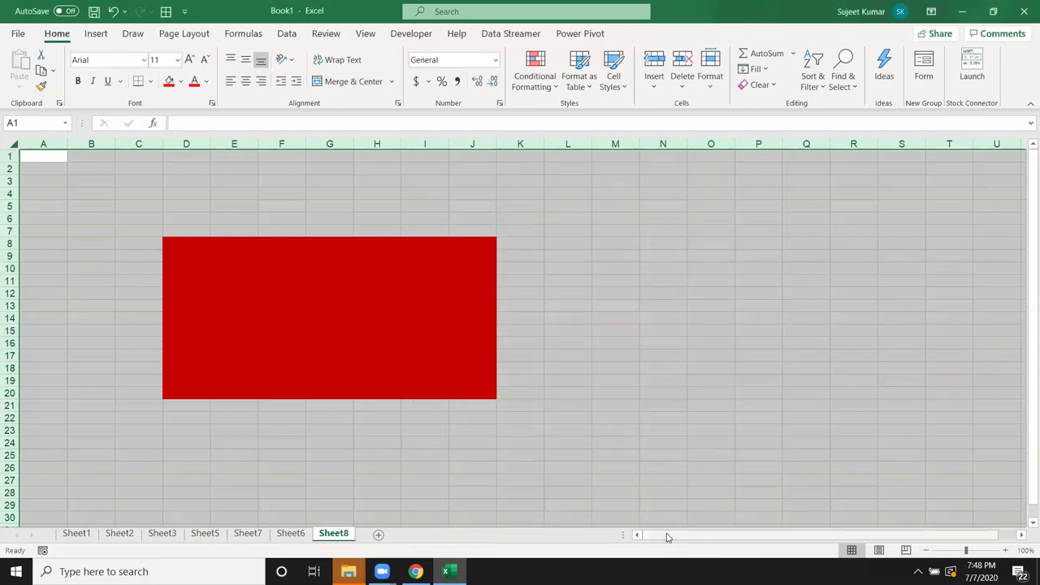
click(652, 419)
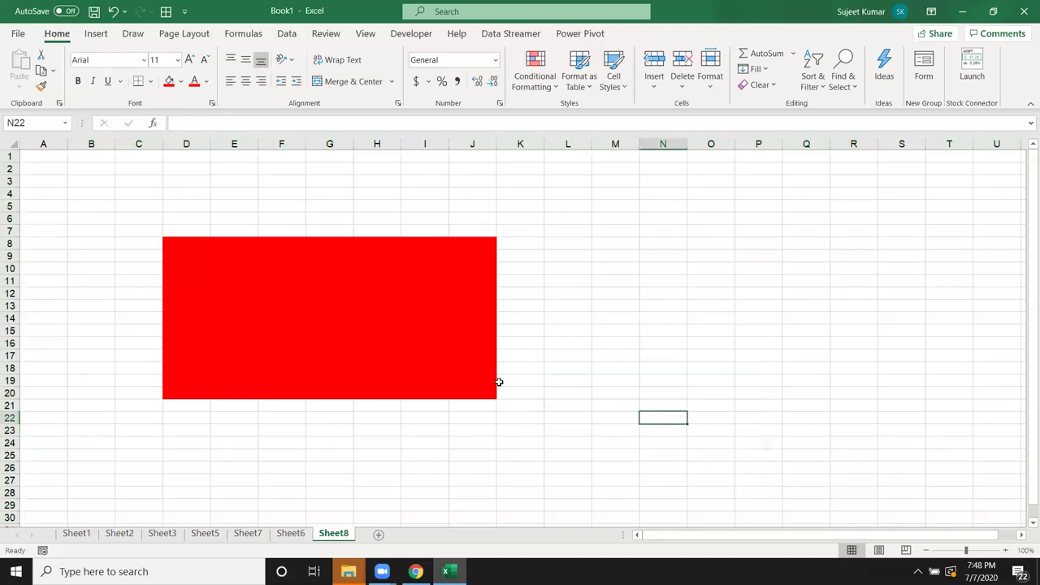
Set the red block D8:J20 back to Locked in Format Cells protection.
drag(194, 245, 483, 395)
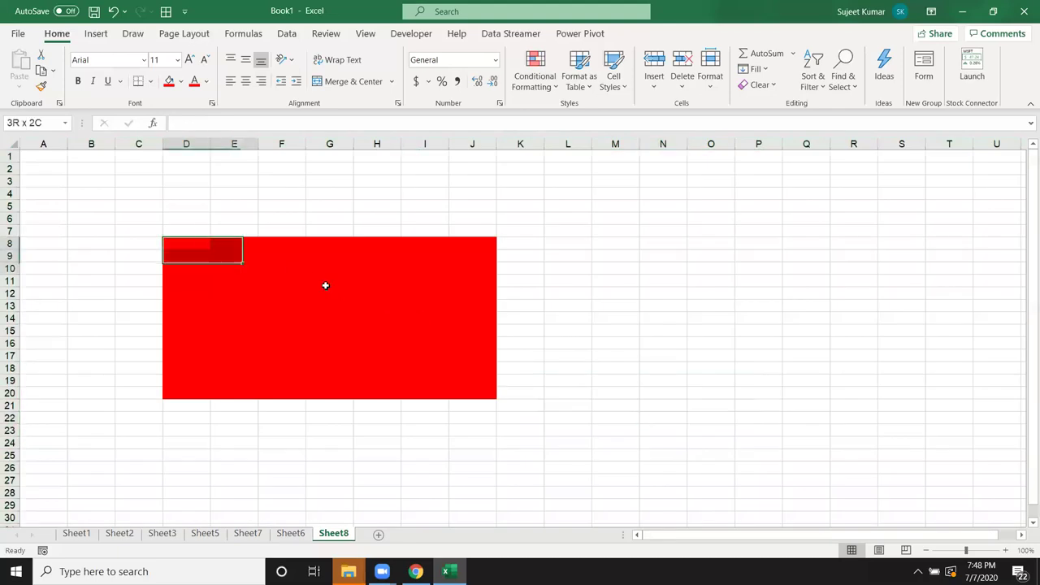
right_click(481, 388)
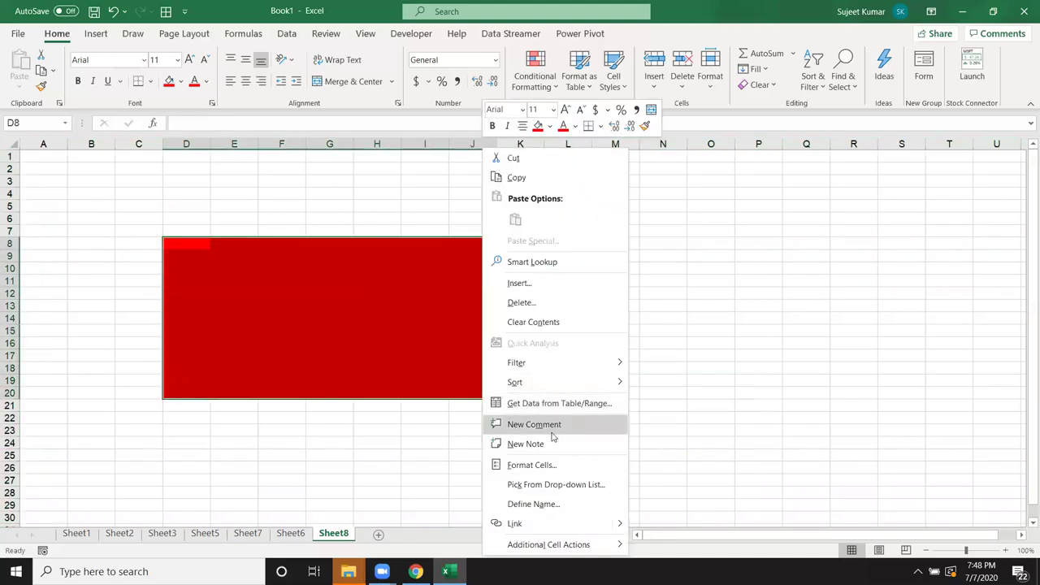
click(532, 465)
click(407, 268)
click(408, 274)
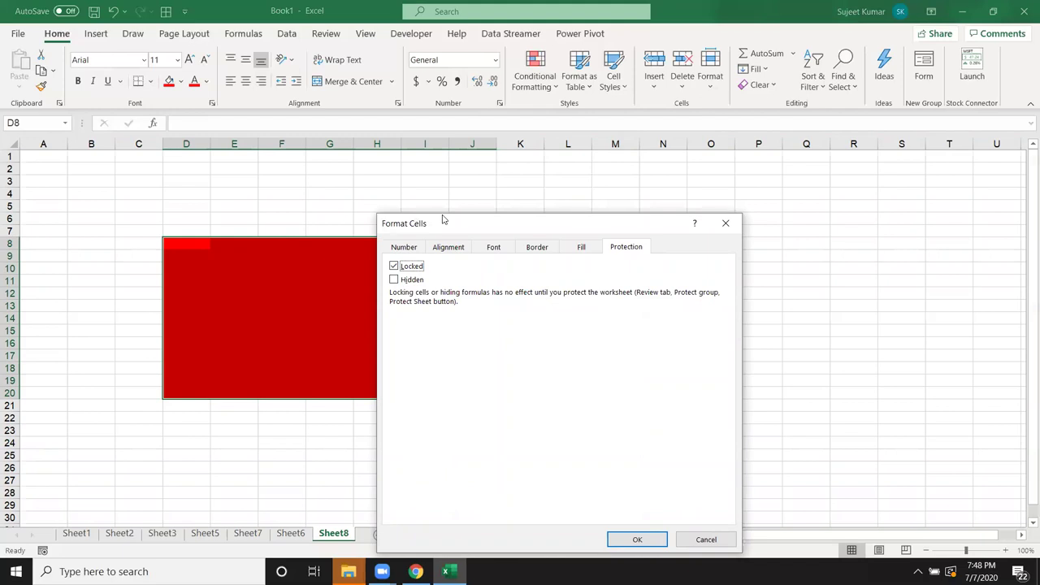
drag(443, 217, 610, 164)
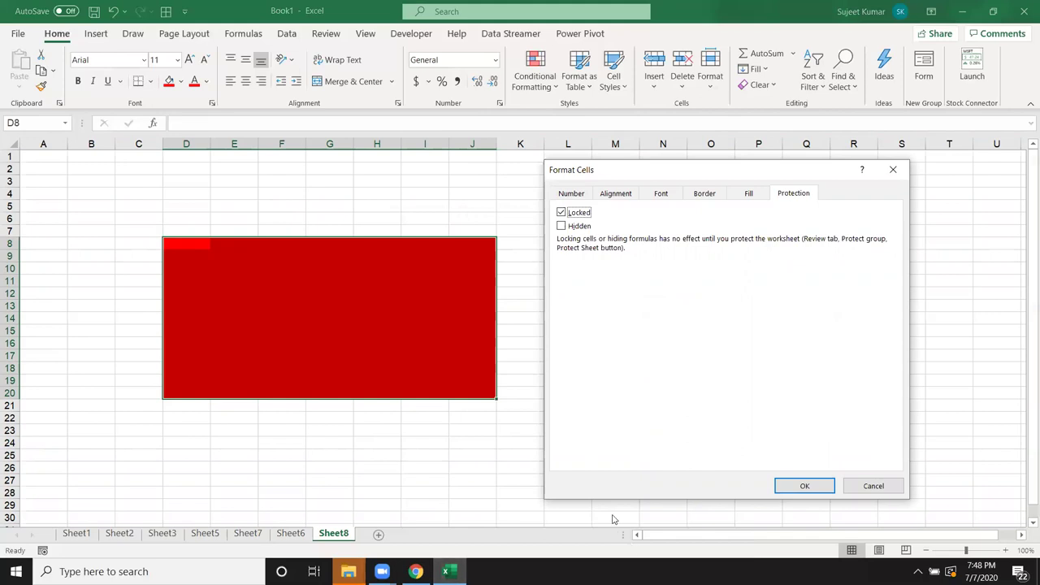
click(782, 487)
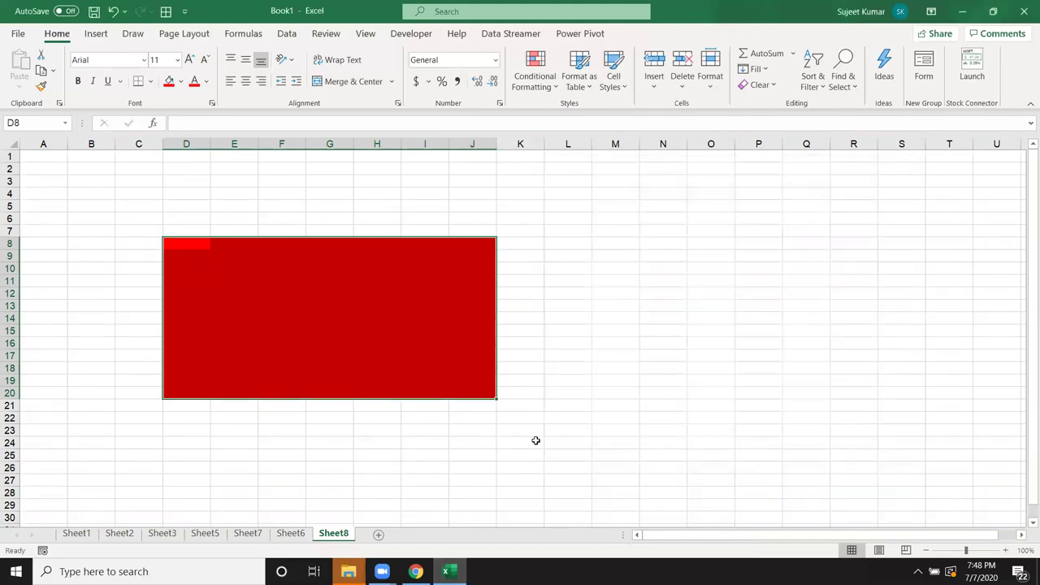
click(535, 440)
Protect Sheet8 with a password, entered and confirmed.
right_click(326, 533)
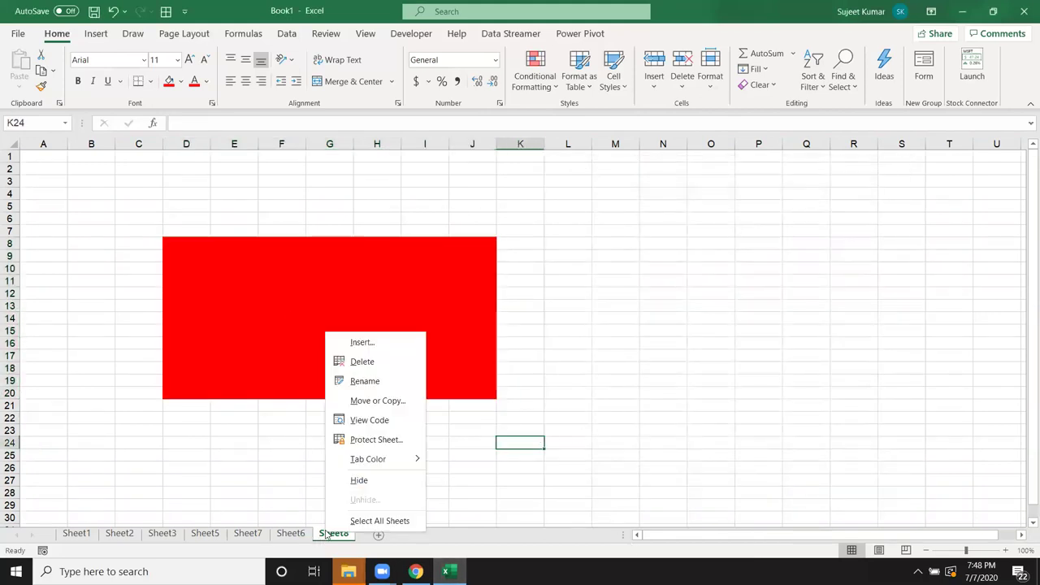
click(365, 440)
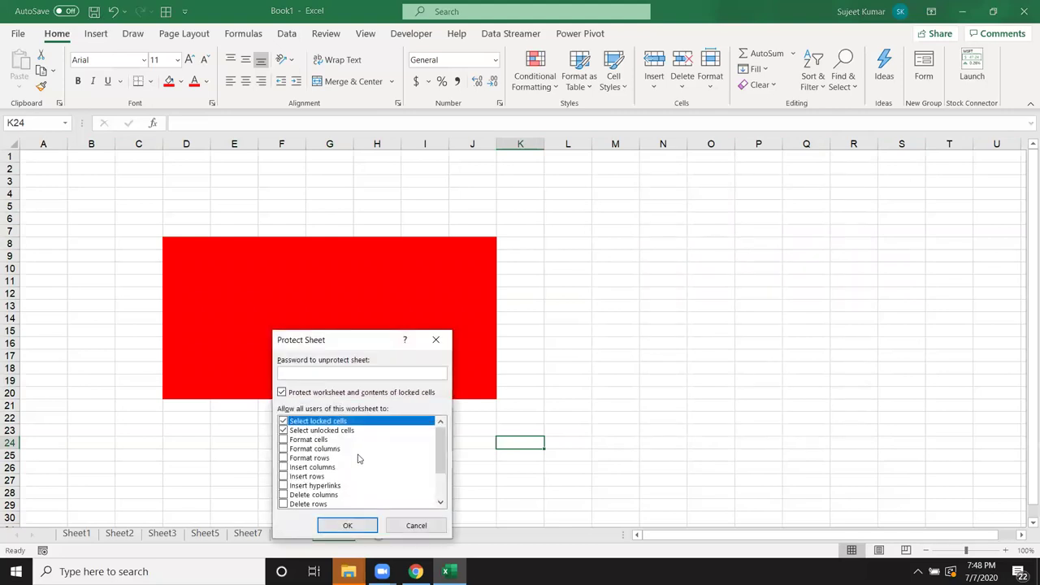
text(1)
key(Return)
text(1)
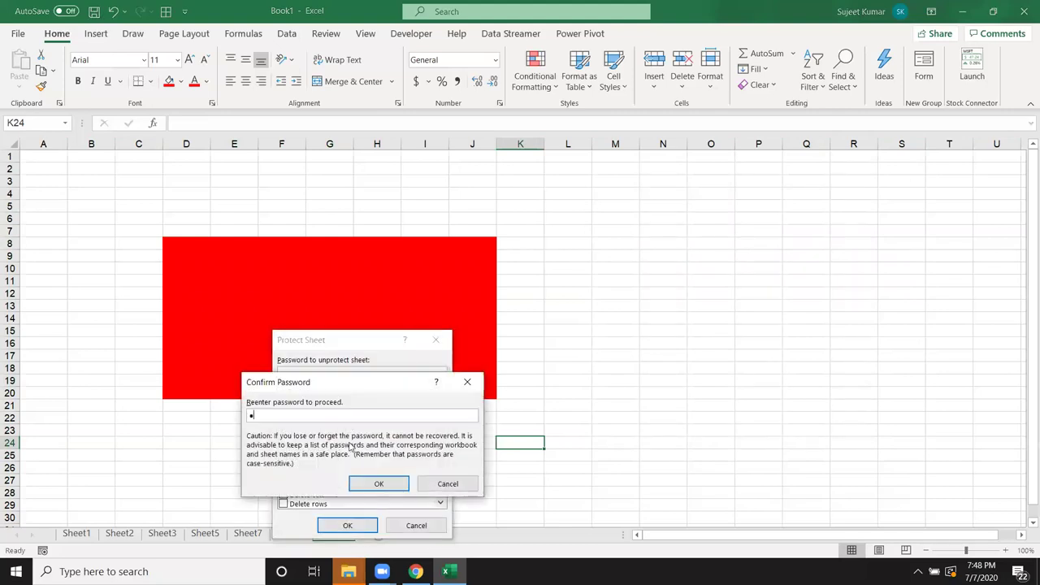
key(Return)
Try editing H17 in the locked block, dismiss the warning, and enter 'dsad' in M12.
double_click(379, 355)
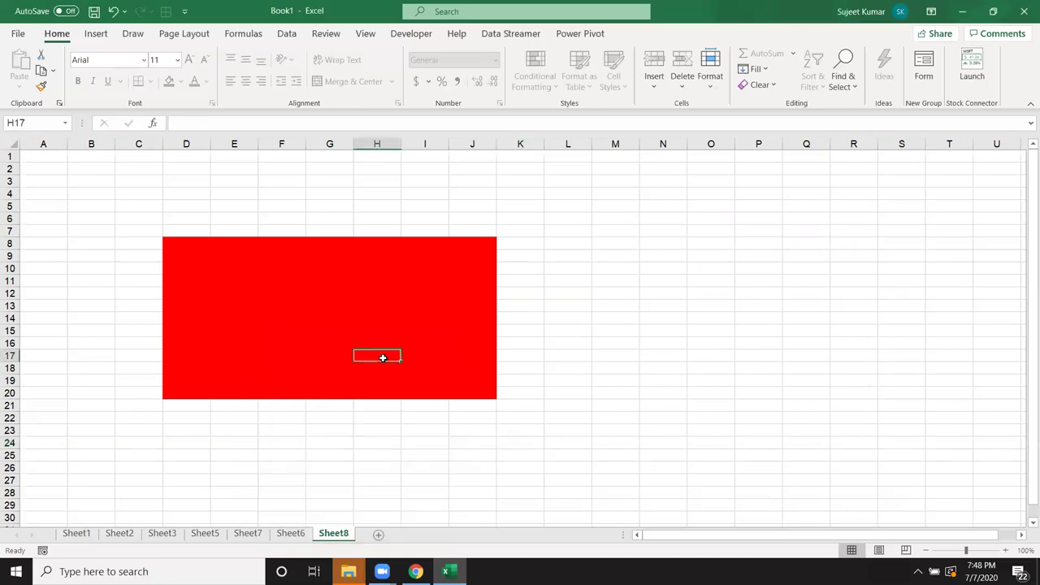
click(523, 322)
click(622, 295)
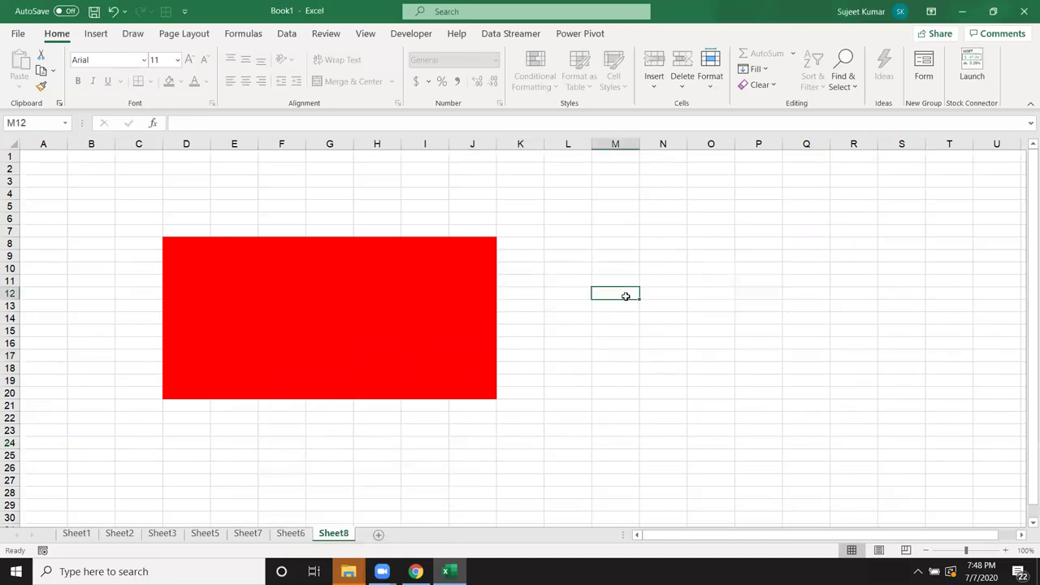
text(dsad)
key(Return)
Enter 'ads' in M16 and 'asd' in L7, L3 and I3.
click(622, 344)
text(ads)
click(581, 231)
text(asd)
click(551, 181)
text(asd)
click(429, 186)
text(asd)
Enter 'sad' in F5 and C6, and 'asd' in B11, C17 and B21.
click(280, 207)
text(sad)
click(134, 218)
text(sad)
click(90, 279)
text(asd)
click(118, 355)
text(asd)
click(100, 404)
text(asd)
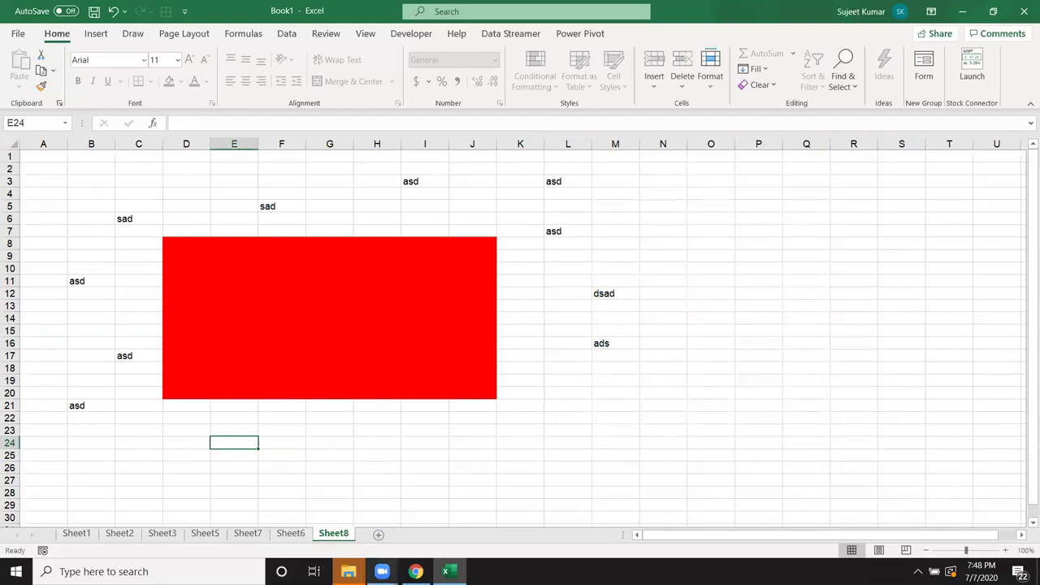
Insert a new blank sheet with the New Sheet (+) button beside the Sheet8 tab.
click(378, 534)
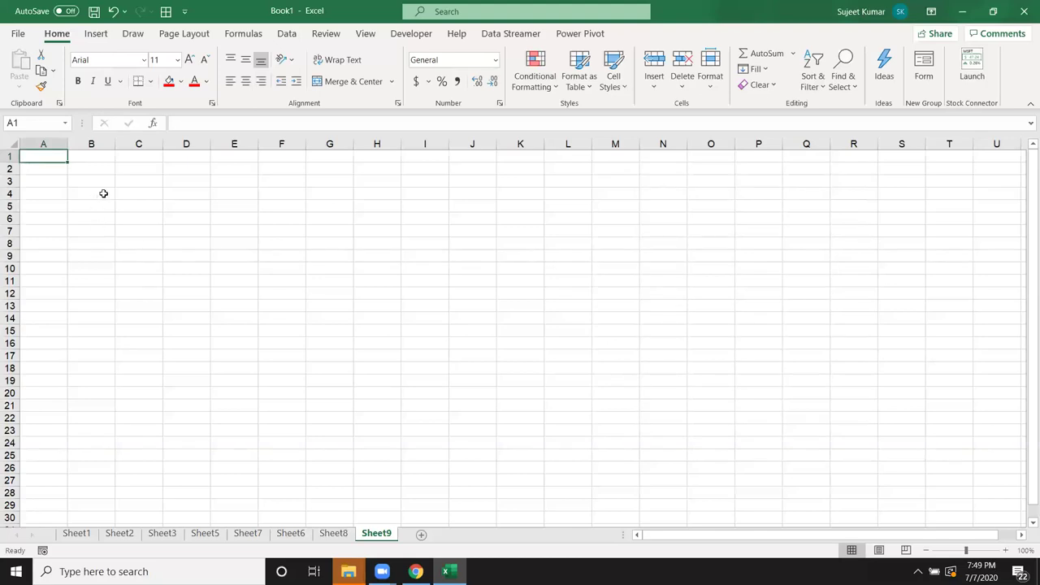
Enter headers Name, Qty, MRP, Amt and Com in A1:E1.
text(Name)
key(Tab)
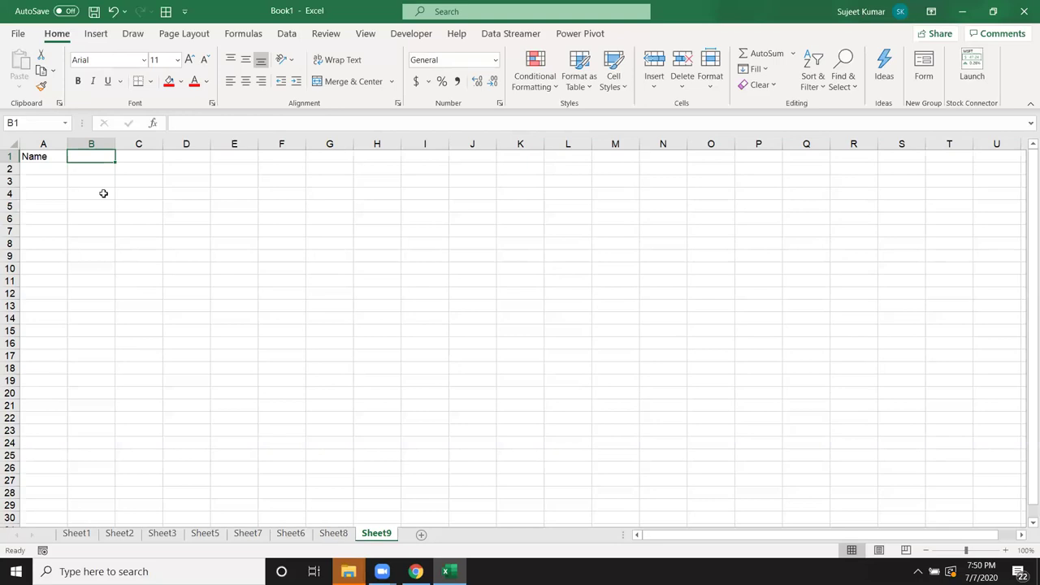
text(Qty)
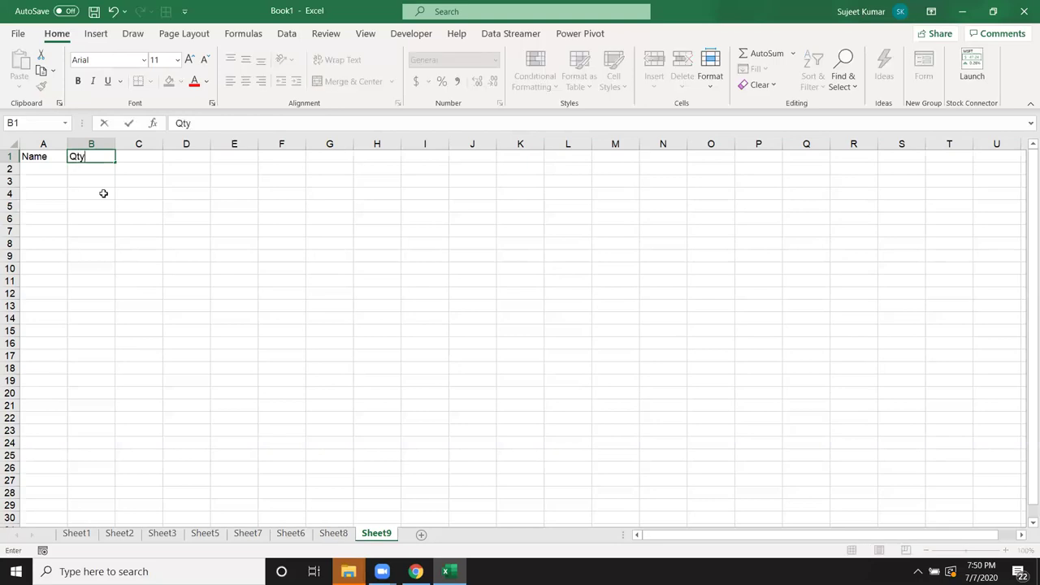
key(Tab)
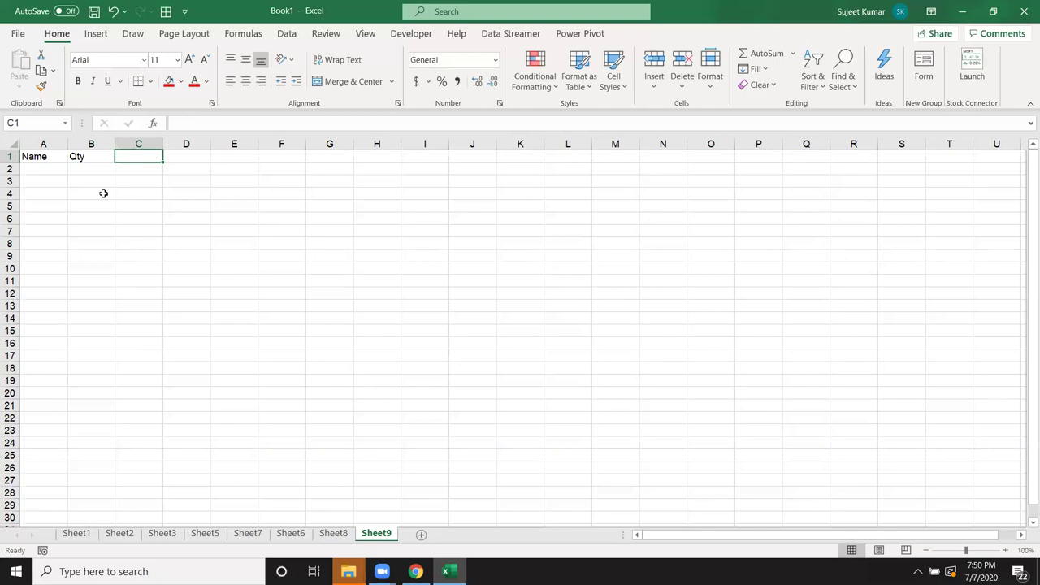
text(MRP)
key(Tab)
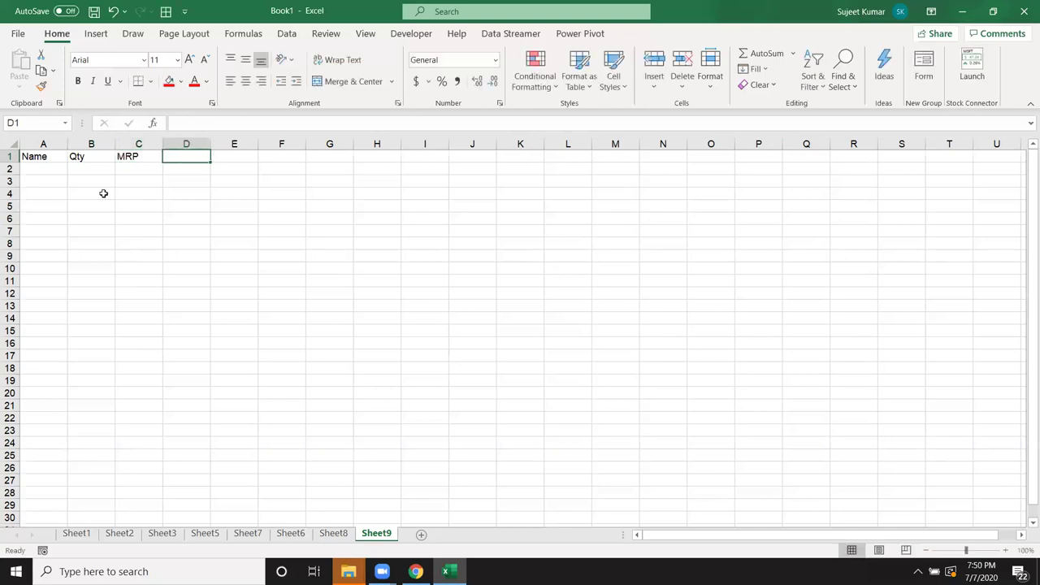
text(Amt)
key(Tab)
text(Com)
key(Tab)
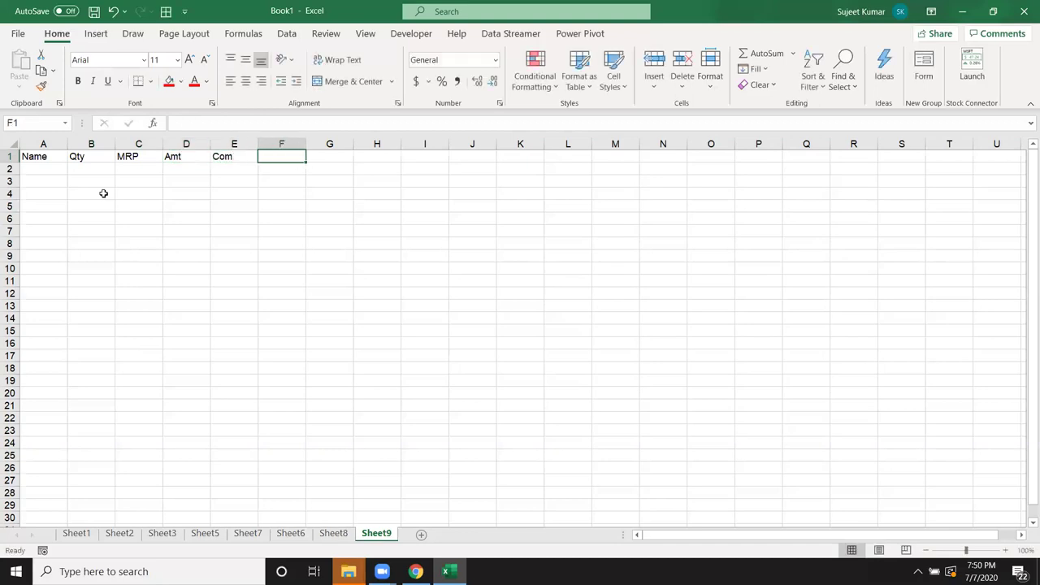
Enter headers GST, Total, Date and Time in F1:I1.
text(GST)
key(Tab)
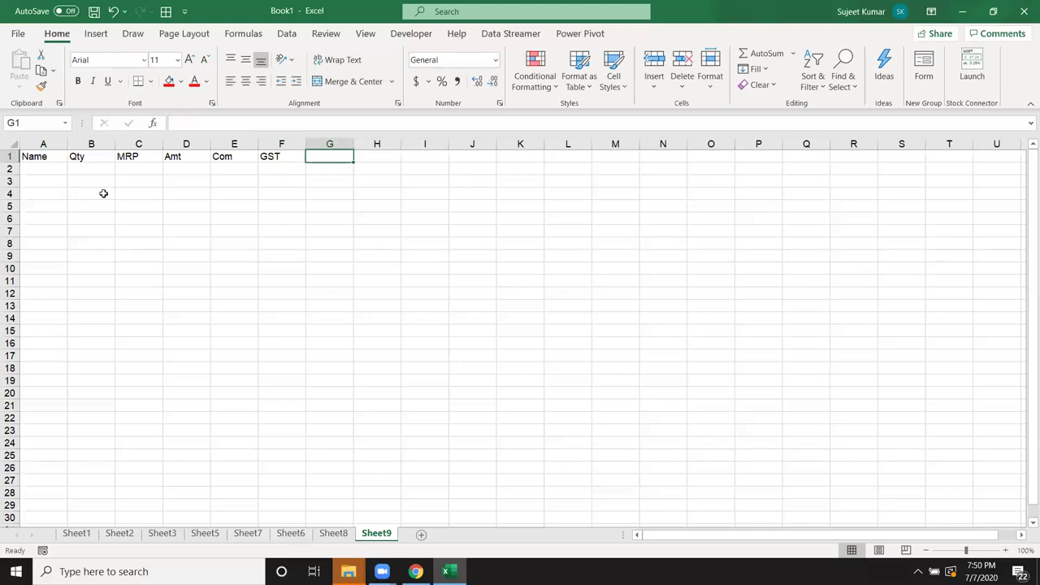
text(Total)
key(Tab)
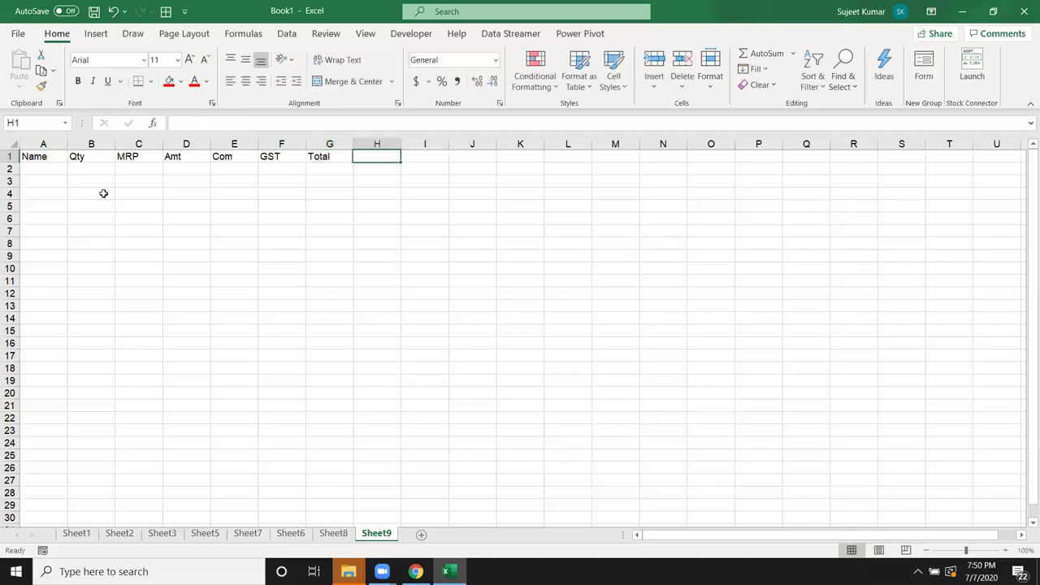
text(Date)
key(Tab)
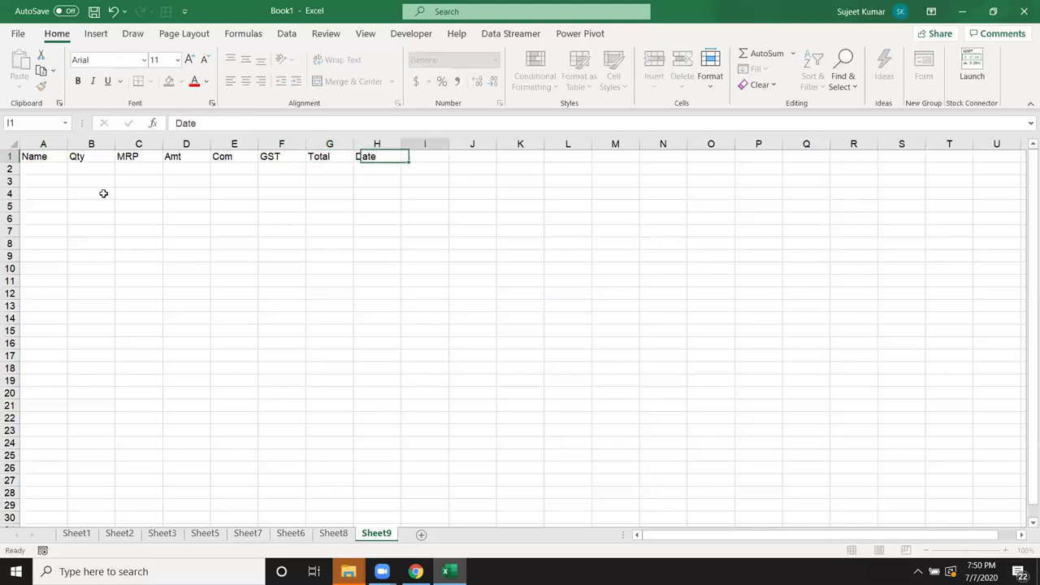
text(Time)
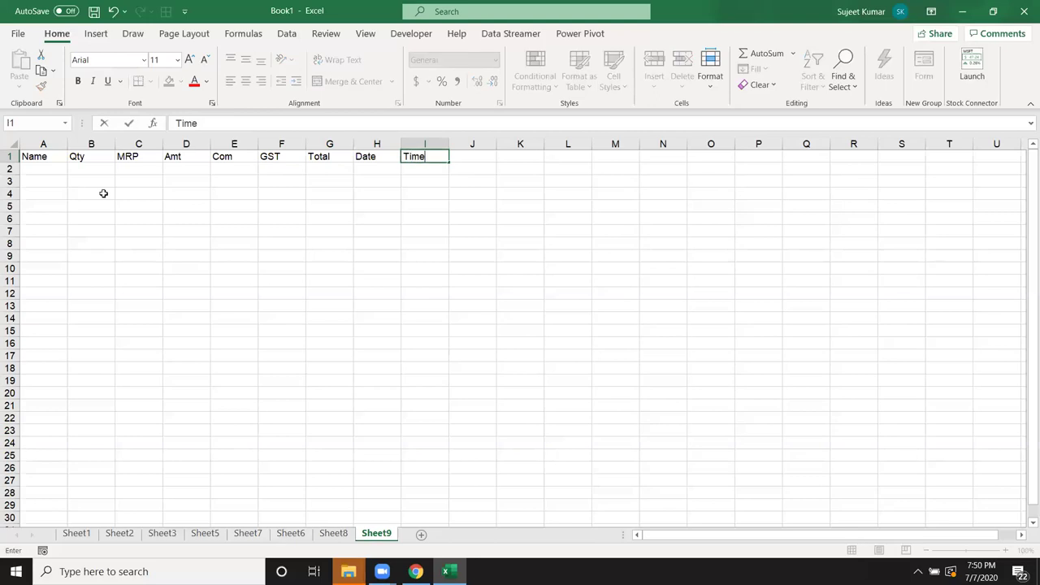
click(135, 214)
Enter the Amt formula =B2*C2 in D2 and Com formula =D2*2% in E2.
click(184, 171)
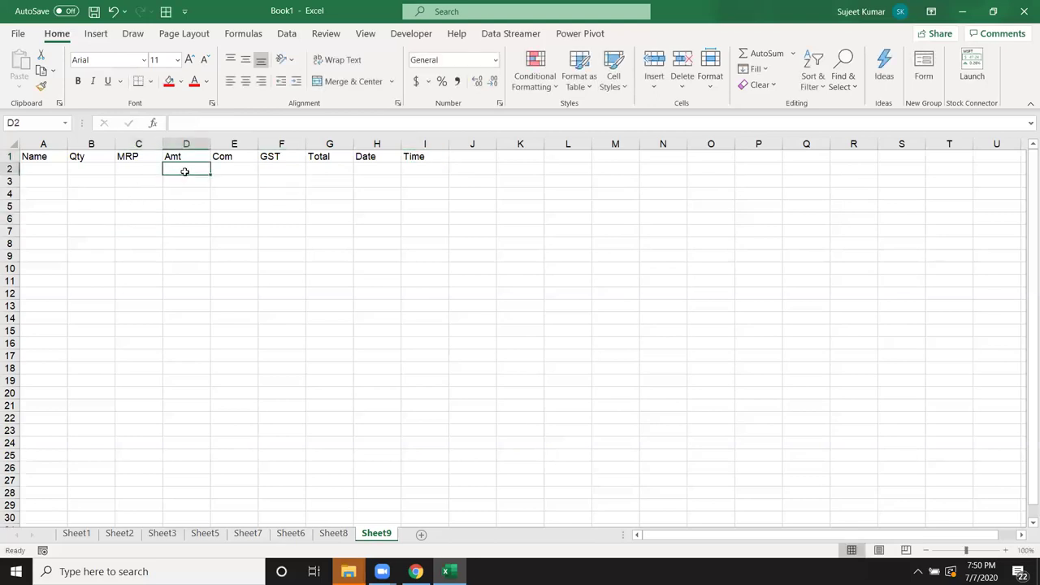
text(=)
key(Left)
key(Left)
text(*)
key(Left)
key(Return)
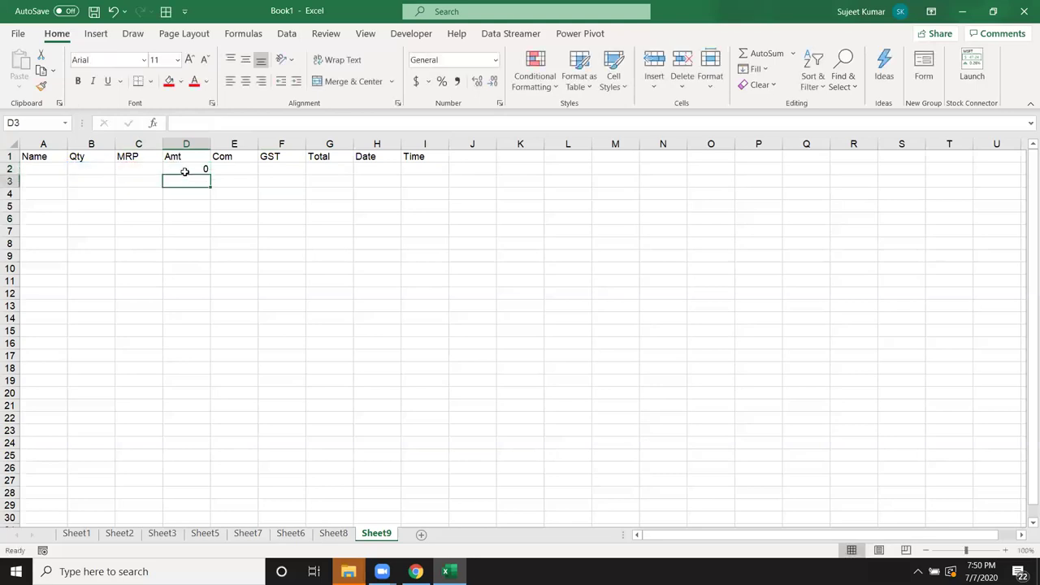
key(Right)
key(Up)
text(=)
key(Left)
text(*2%)
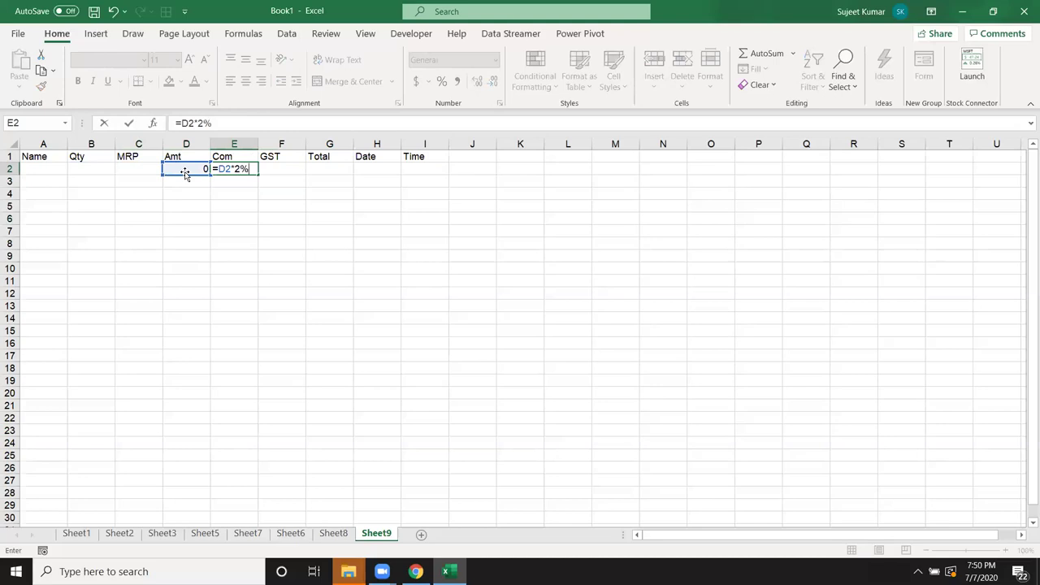
key(Right)
Add GST =D2*18% and Total =SUM(D2:F2), then fill D2:G2 down to row 21.
text(=)
key(Left)
key(Left)
text(*18%)
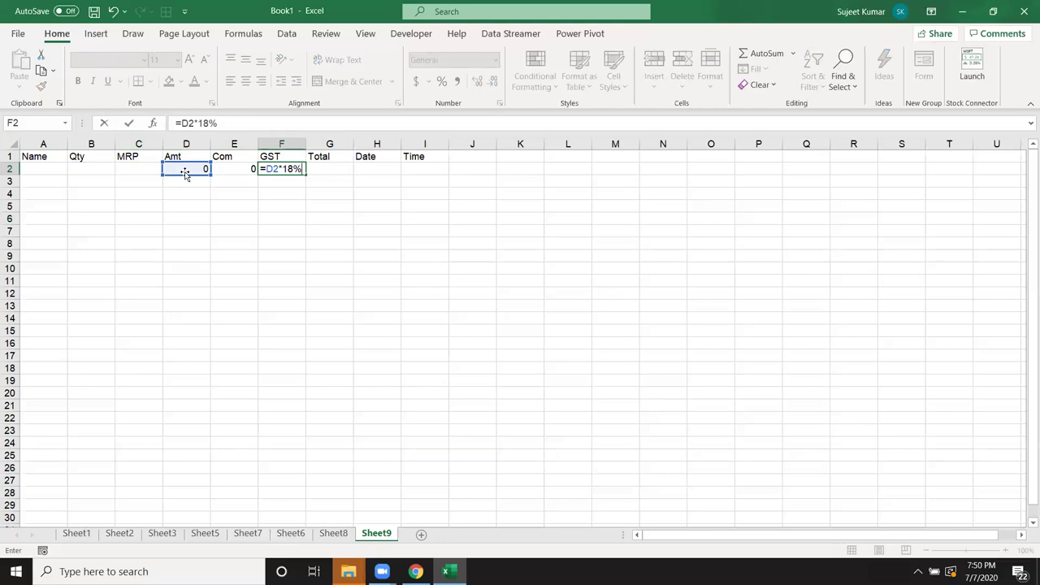
key(Right)
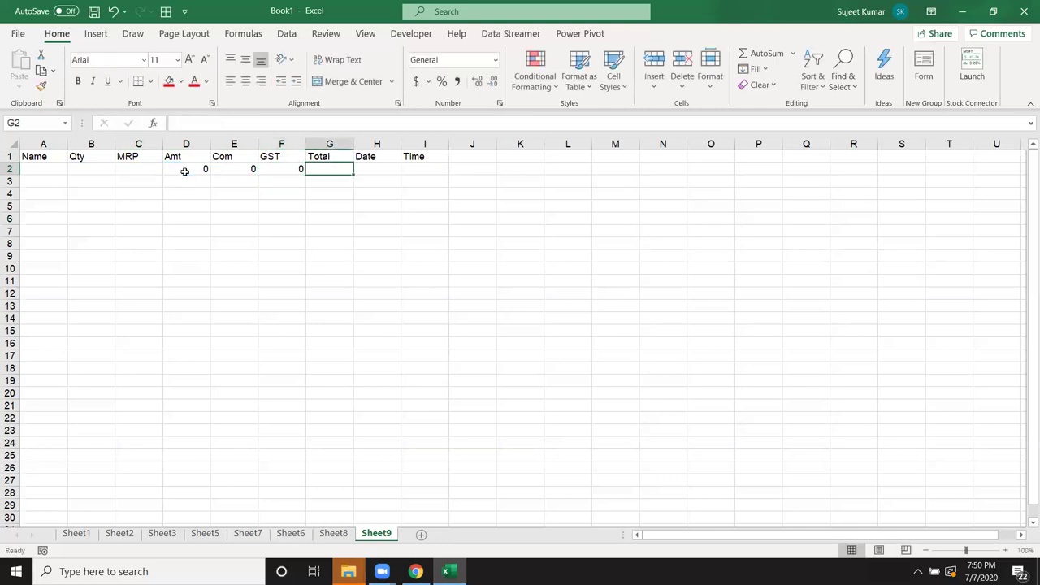
key(alt+equal)
key(Return)
drag(184, 172, 311, 405)
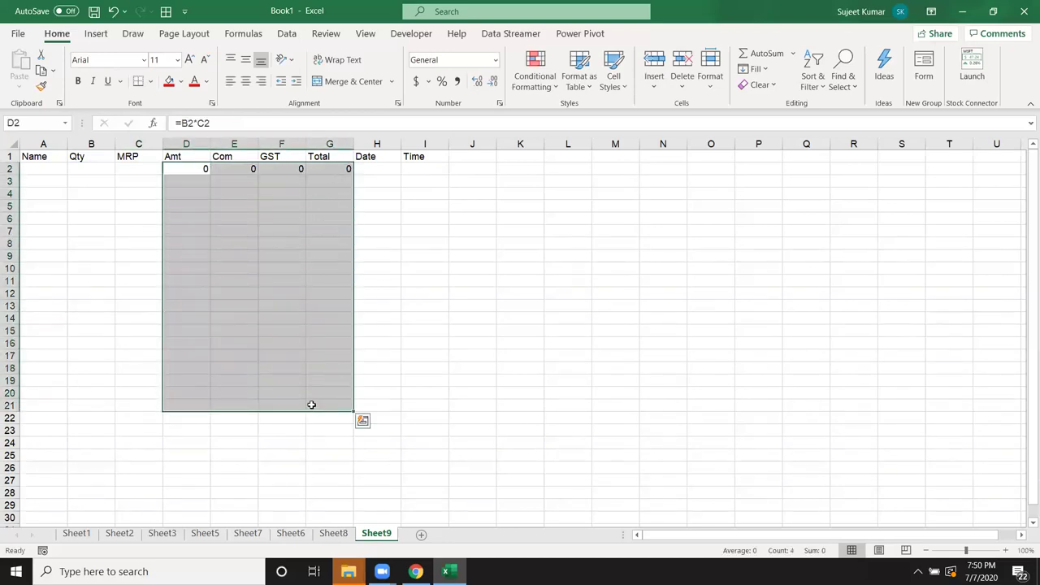
key(ctrl+d)
Enter a name in A2, quantity 65 in B2 and MRP 25 in C2.
click(37, 179)
click(42, 171)
text(Puja)
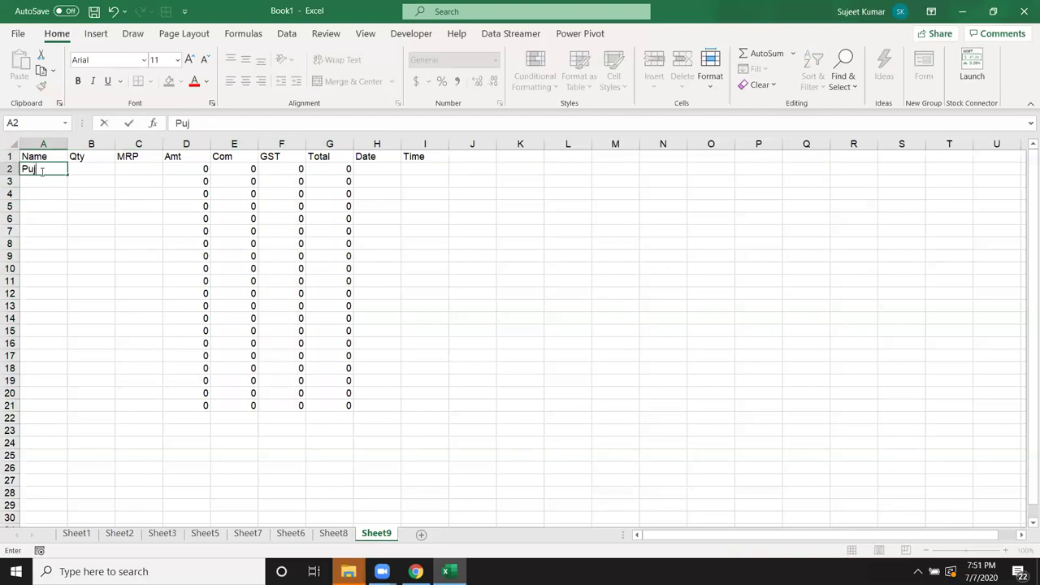
key(Tab)
text(65)
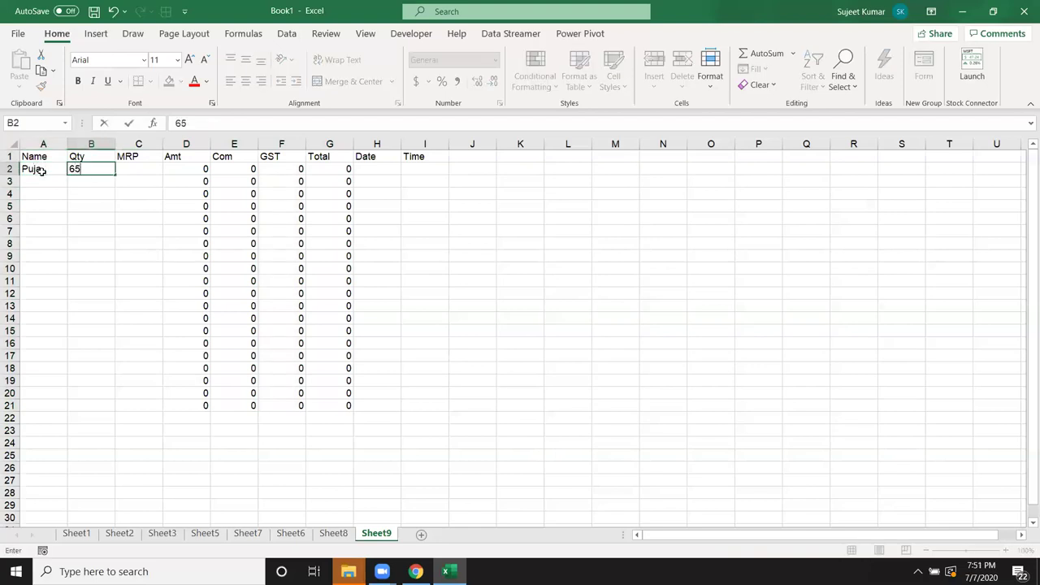
key(Tab)
text(25)
key(Tab)
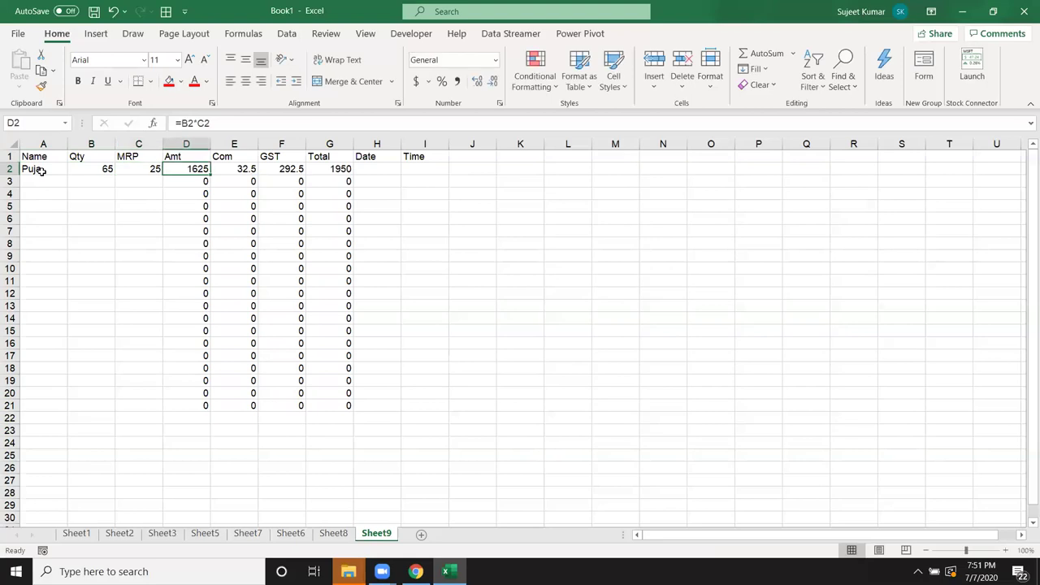
Insert today's date in H2 and current time in I2, then check the row 2 formulas.
key(Tab)
key(Tab)
key(Tab)
key(Tab)
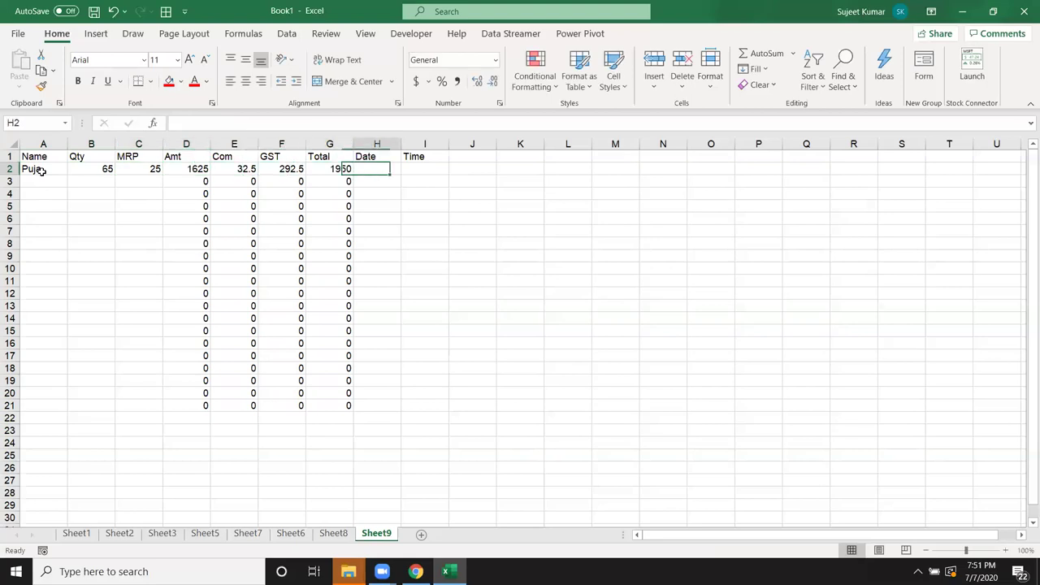
key(ctrl+semicolon)
key(Tab)
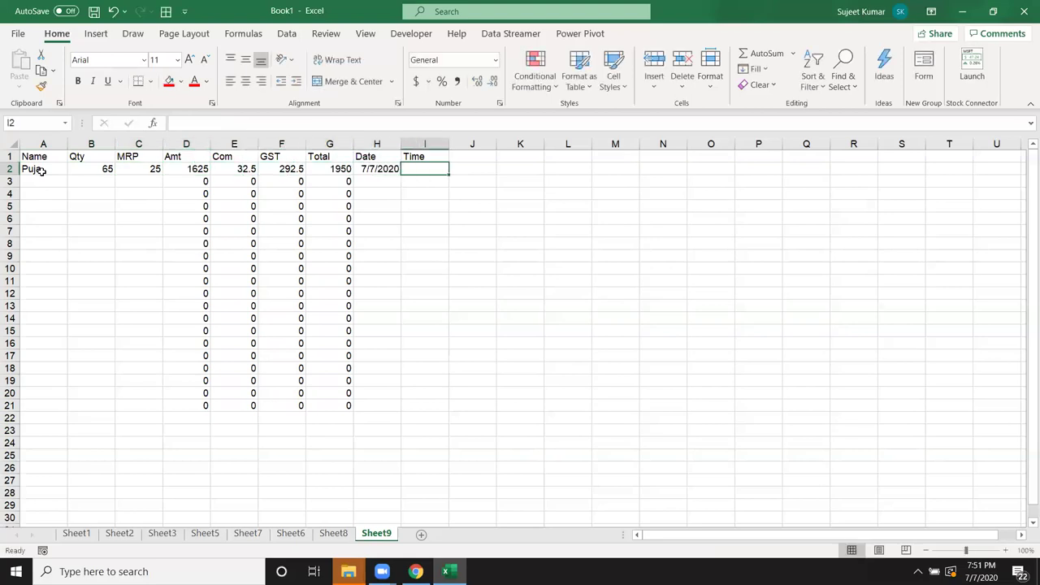
key(ctrl+shift+semicolon)
key(Return)
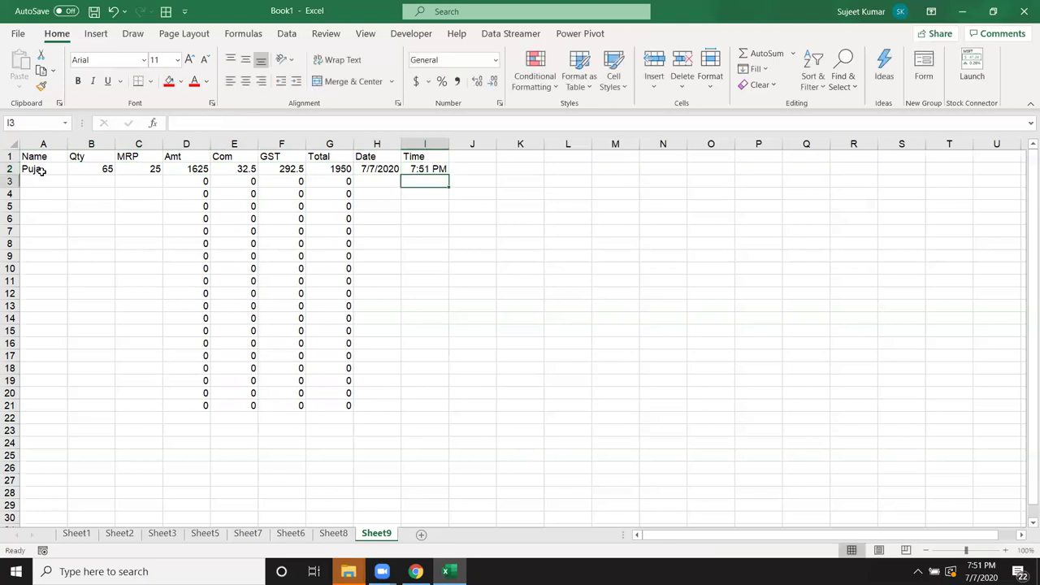
key(Up)
key(Left)
key(Left)
key(Left)
key(Left)
key(Left)
key(Right)
key(Right)
key(Right)
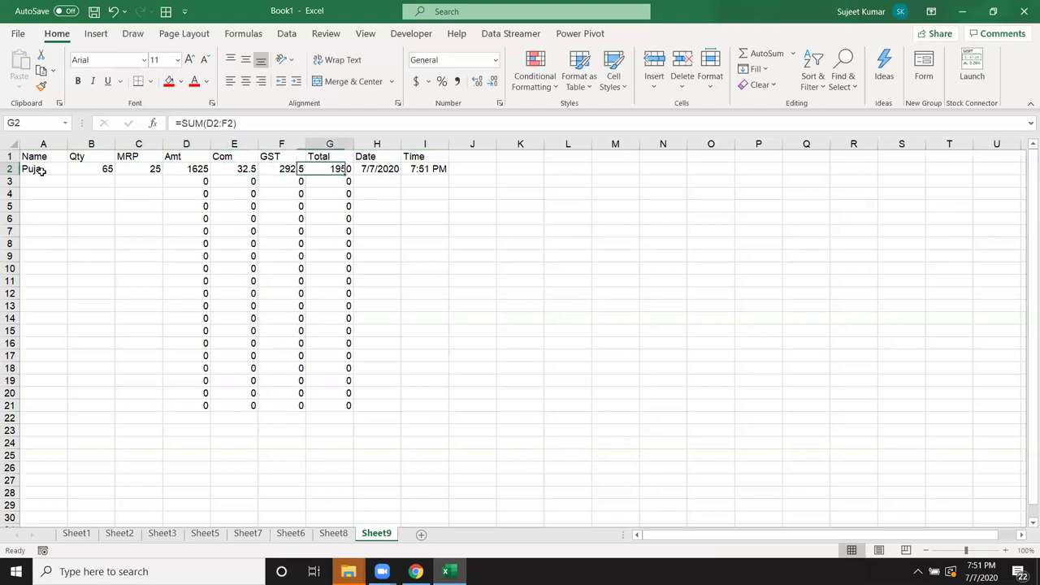
key(Right)
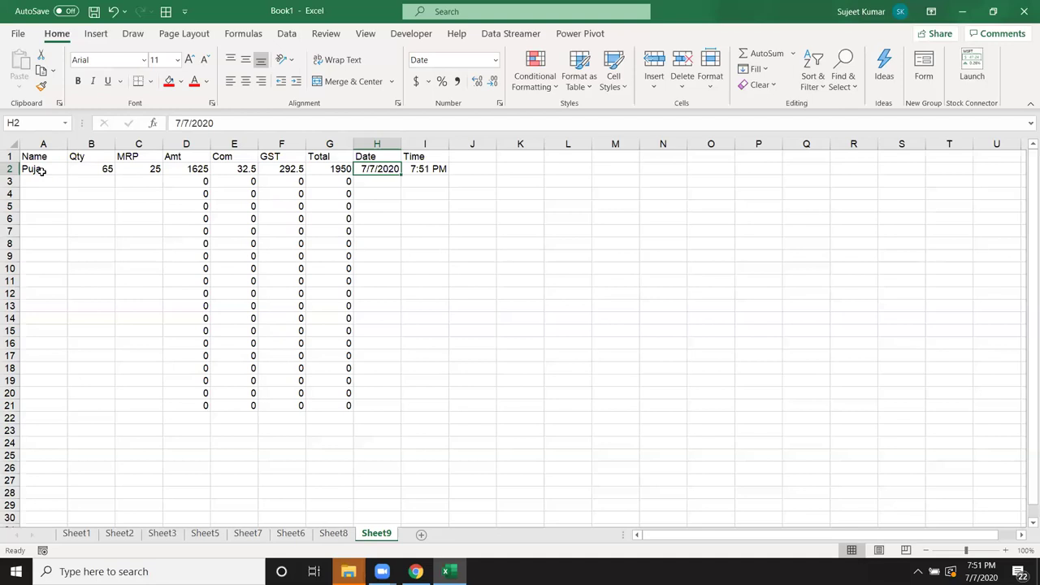
Start typing 'Mo' in A3, then cancel the entry.
click(44, 179)
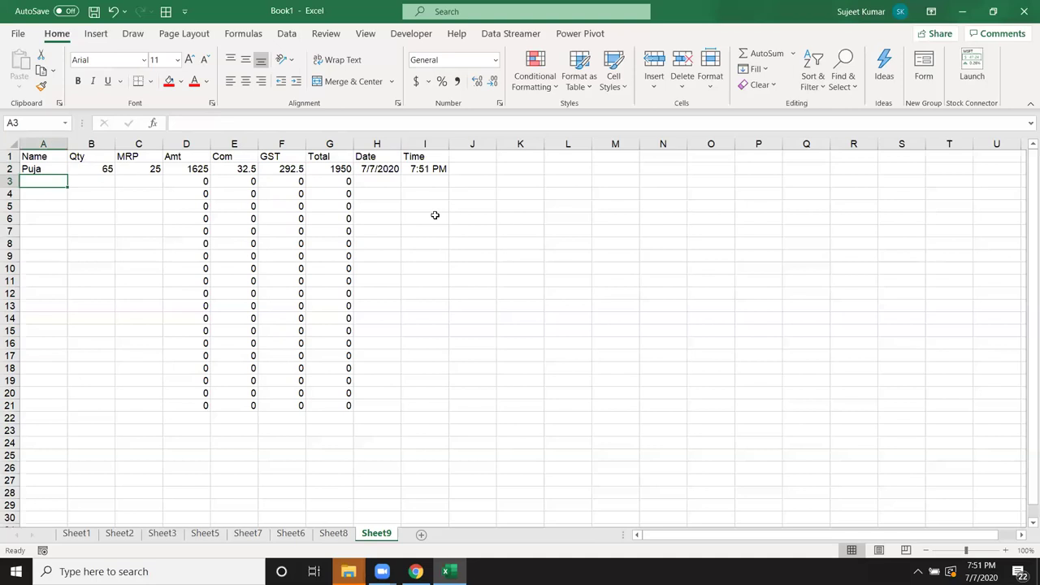
text(Mo)
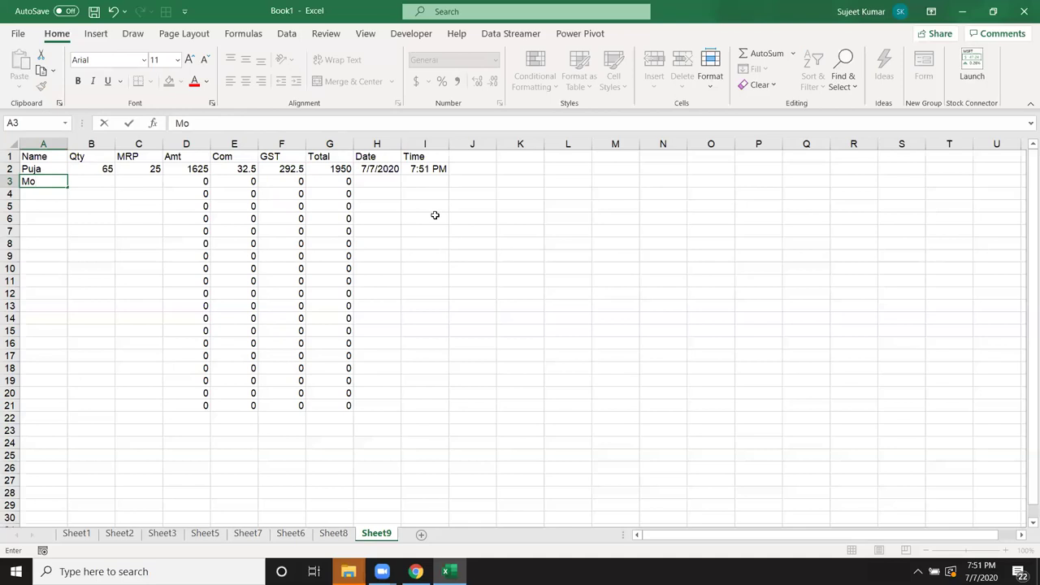
key(Escape)
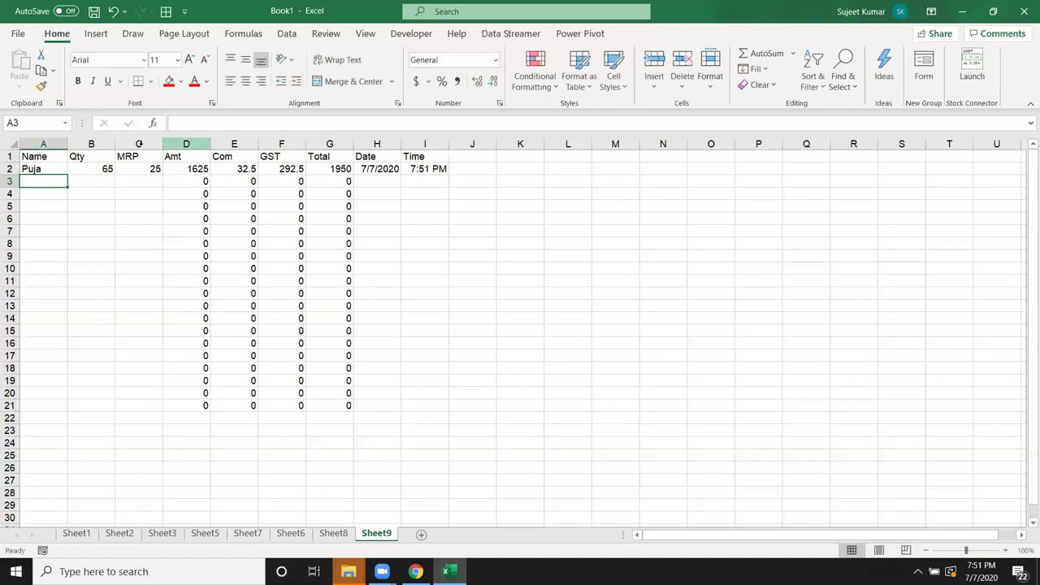
Clear the Locked protection option for all cells on Sheet9.
click(9, 143)
right_click(104, 203)
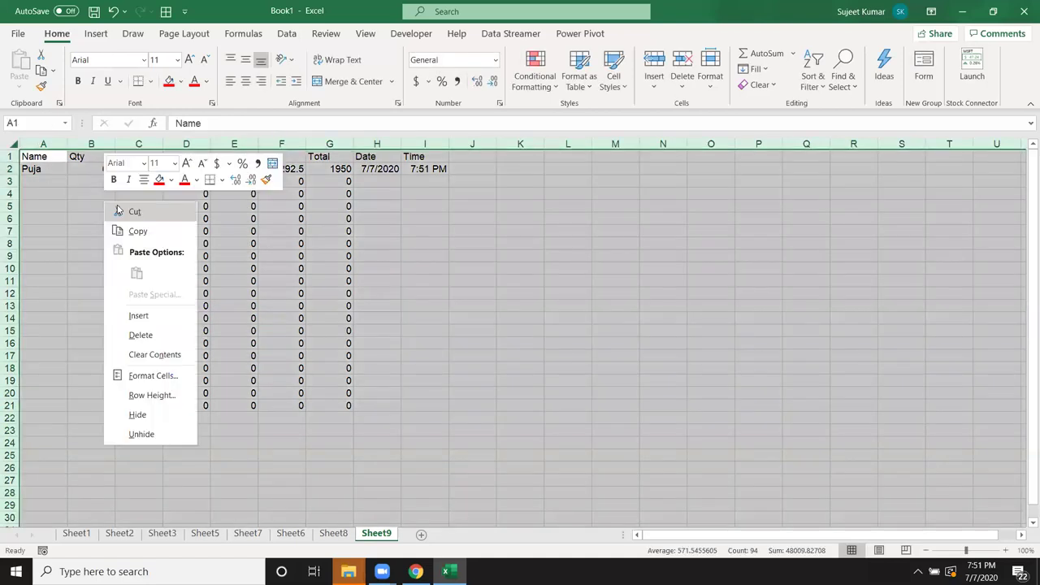
click(153, 376)
click(36, 249)
click(264, 522)
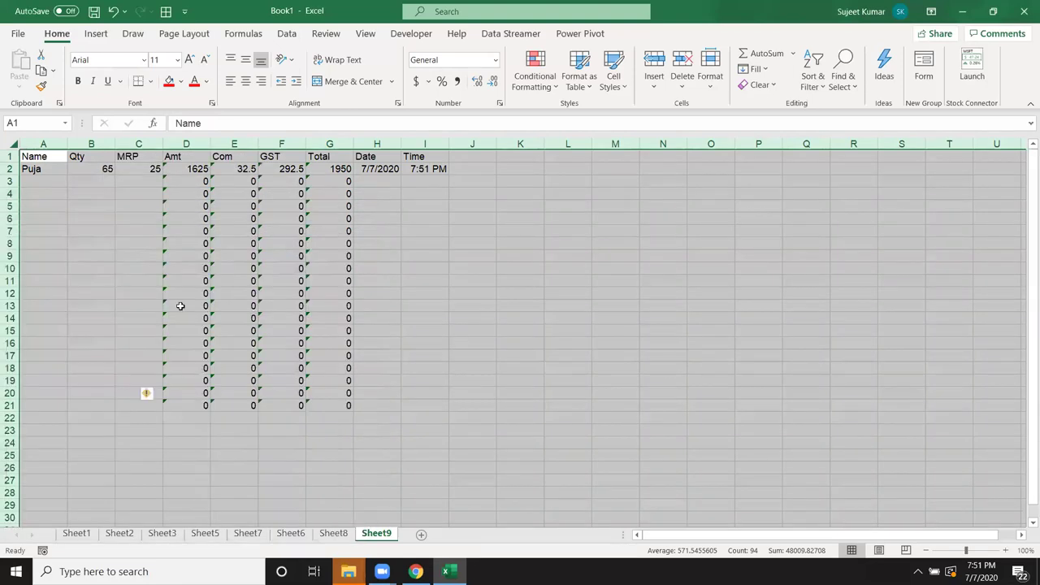
Set the formula columns D to G back to Locked.
click(187, 395)
drag(186, 144, 328, 142)
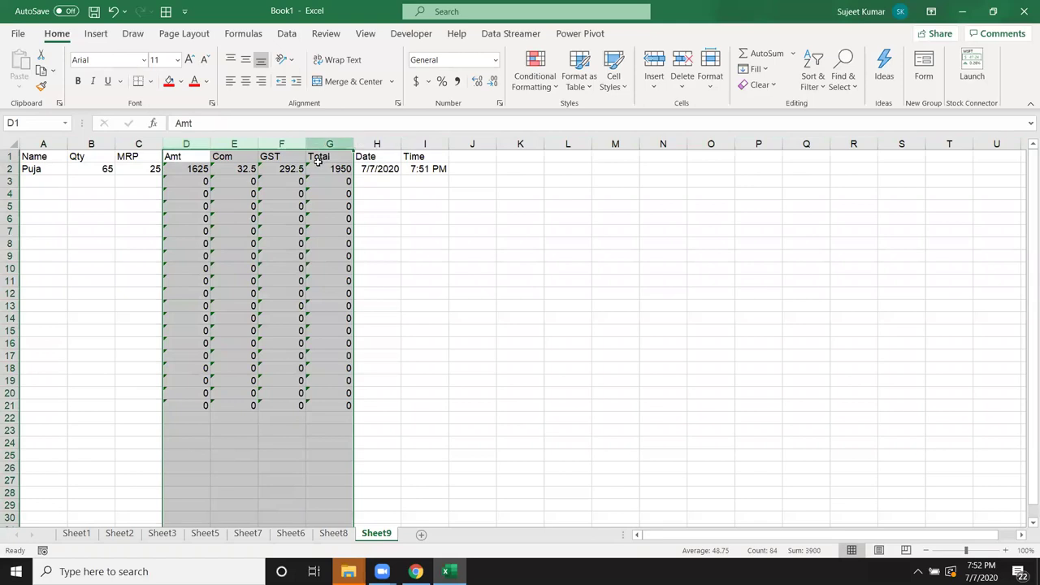
right_click(317, 215)
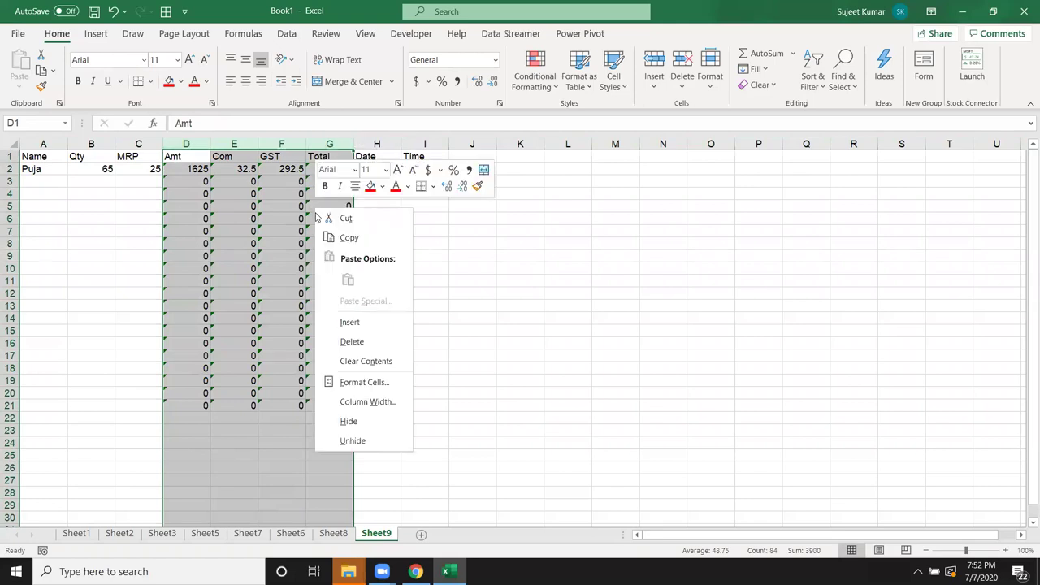
click(364, 382)
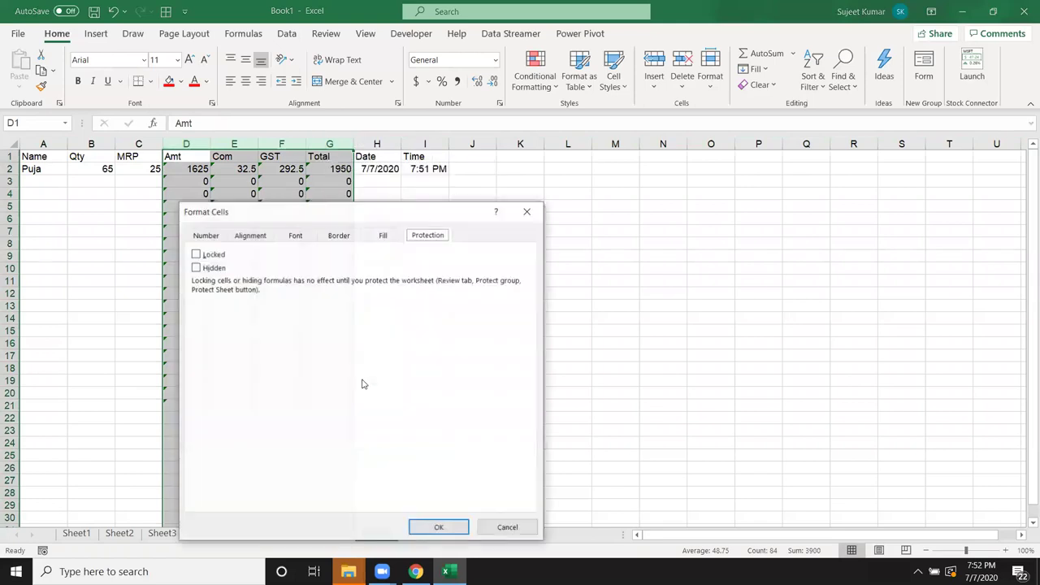
click(214, 255)
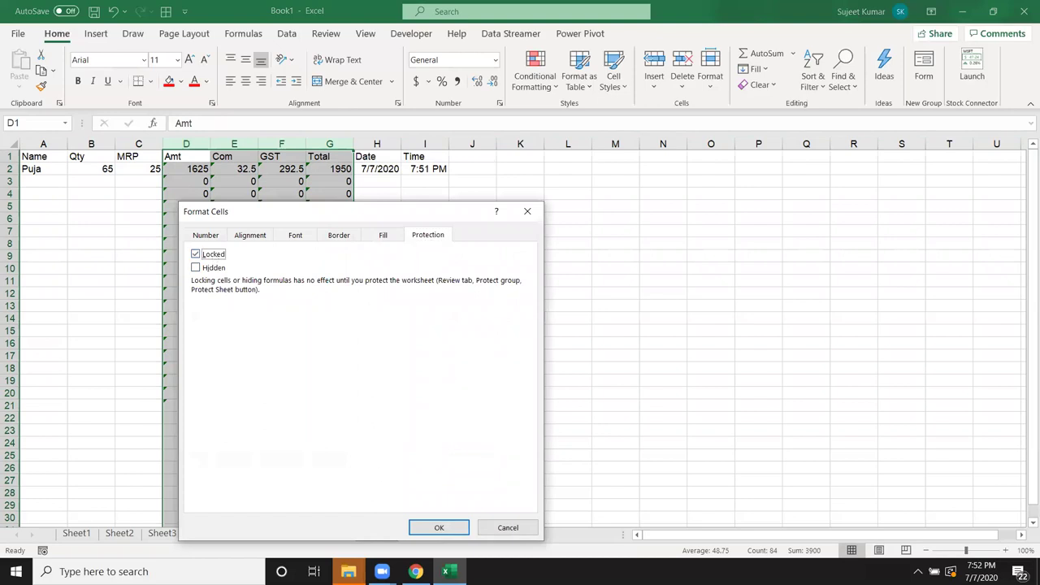
click(439, 527)
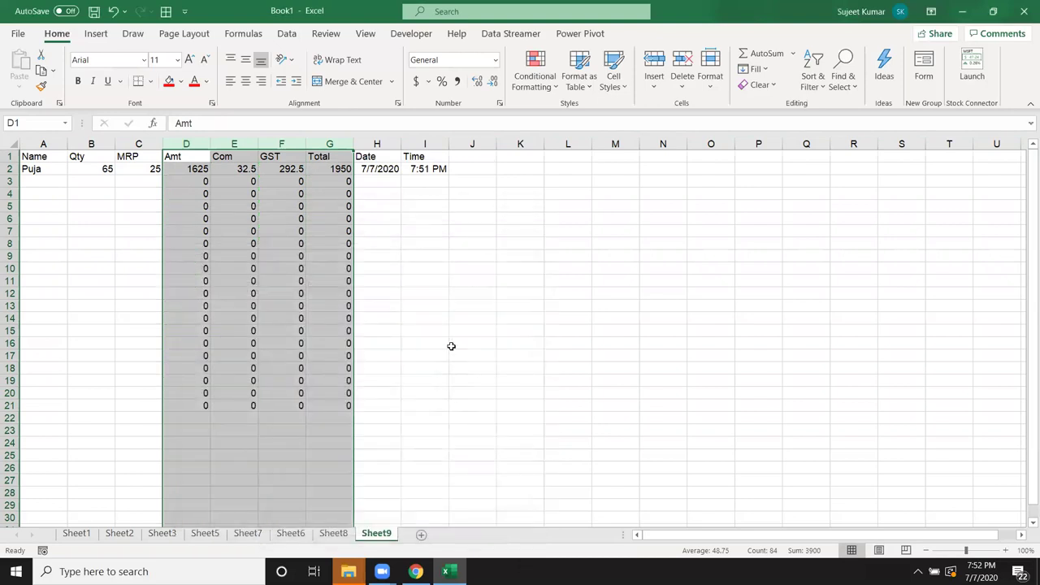
click(450, 346)
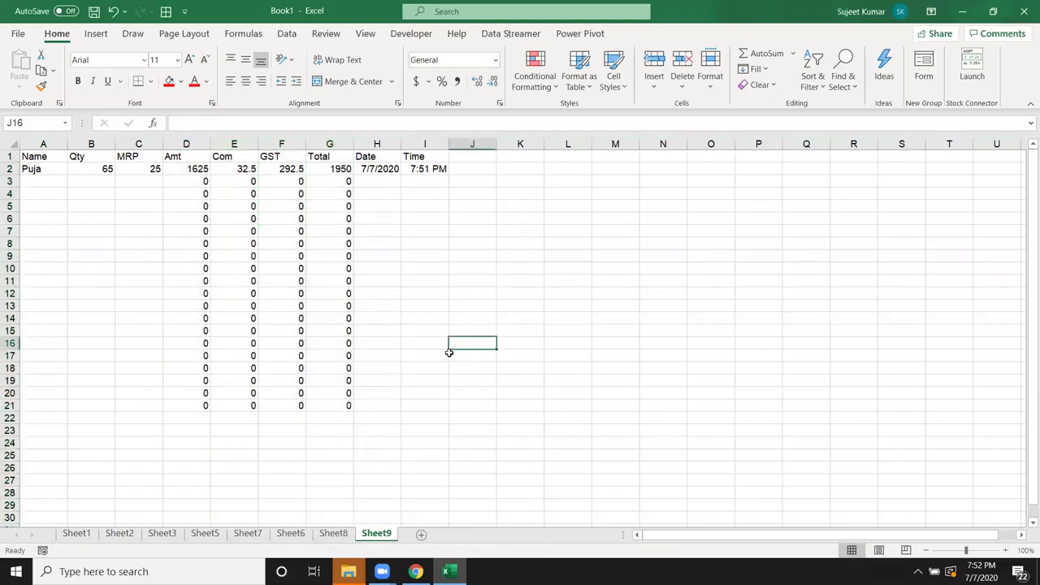
Open Protect Sheet for Sheet9 and turn off Select locked cells.
right_click(382, 529)
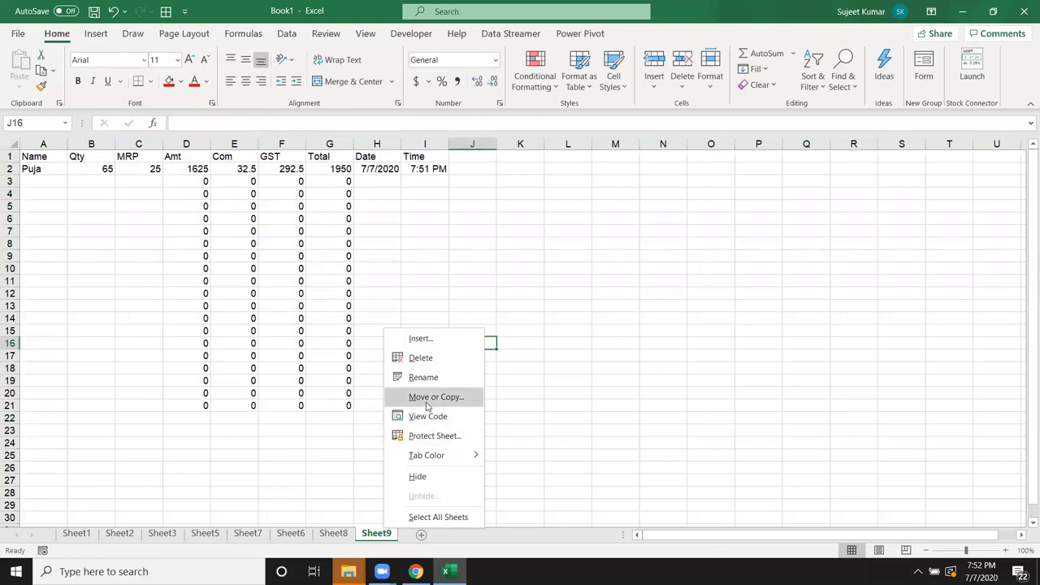
click(419, 436)
drag(390, 323, 412, 275)
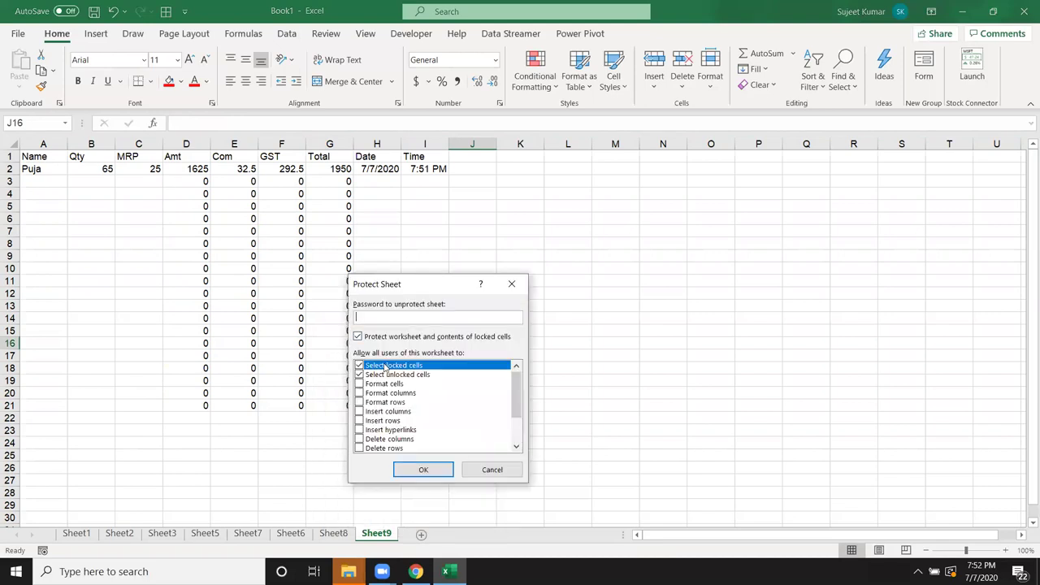
click(359, 365)
drag(433, 291, 499, 257)
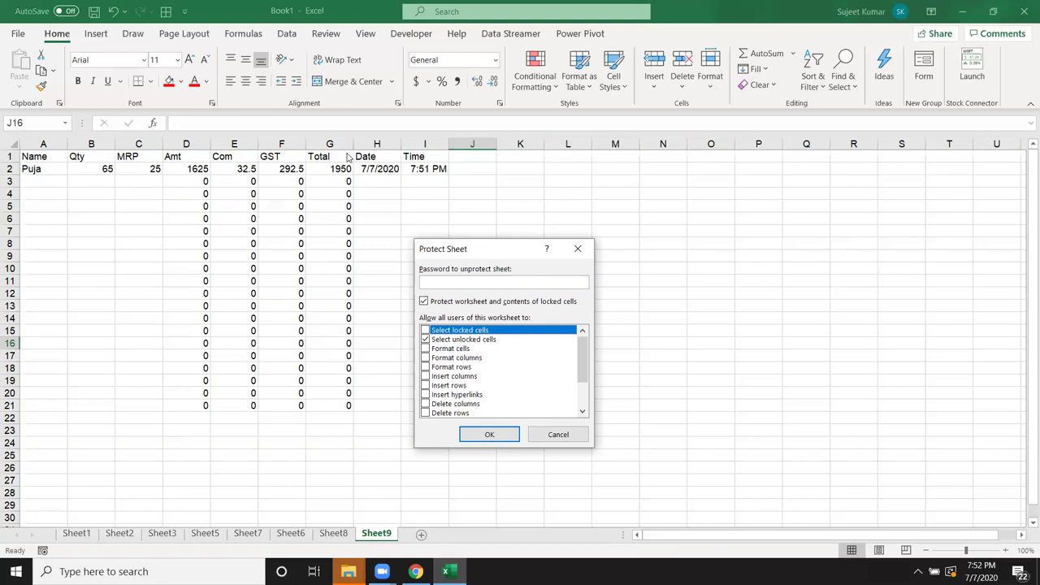
Finish protecting Sheet9, then enter a name, Qty 74 and MRP 12 in row 3.
click(491, 436)
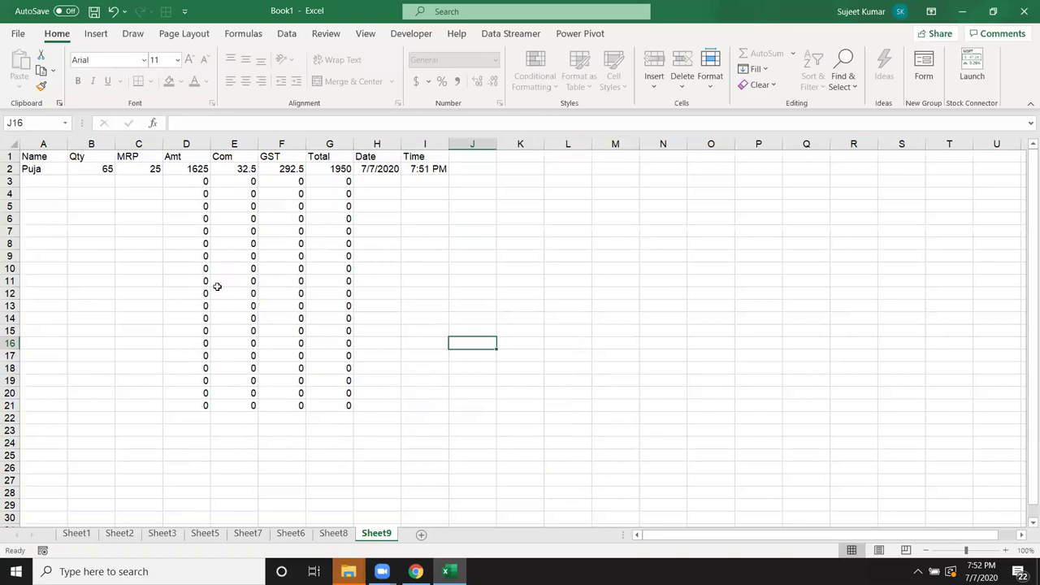
click(63, 181)
text(mohan)
key(Tab)
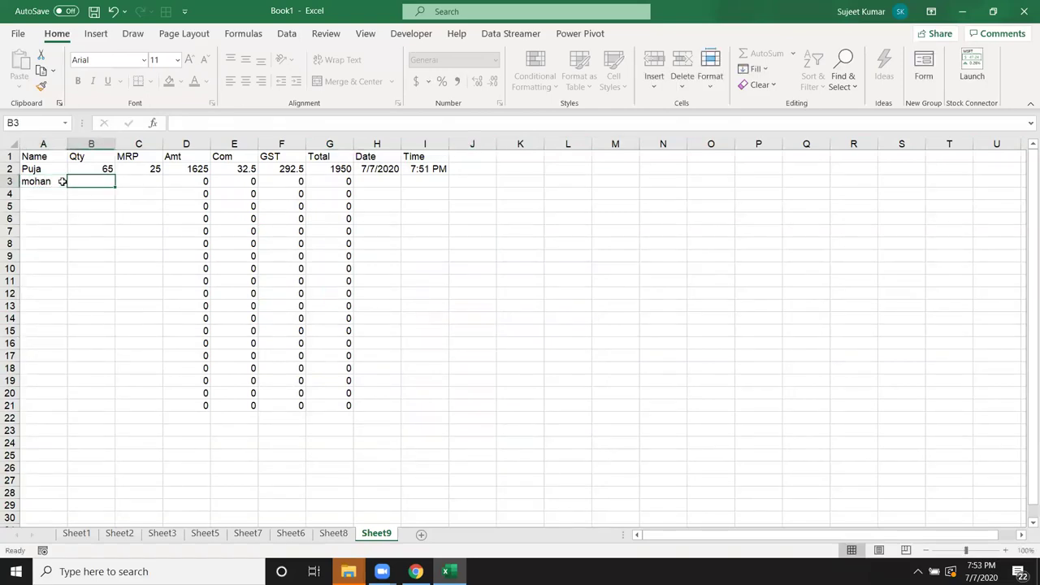
text(74)
key(Tab)
text(12)
key(Tab)
key(Tab)
key(Tab)
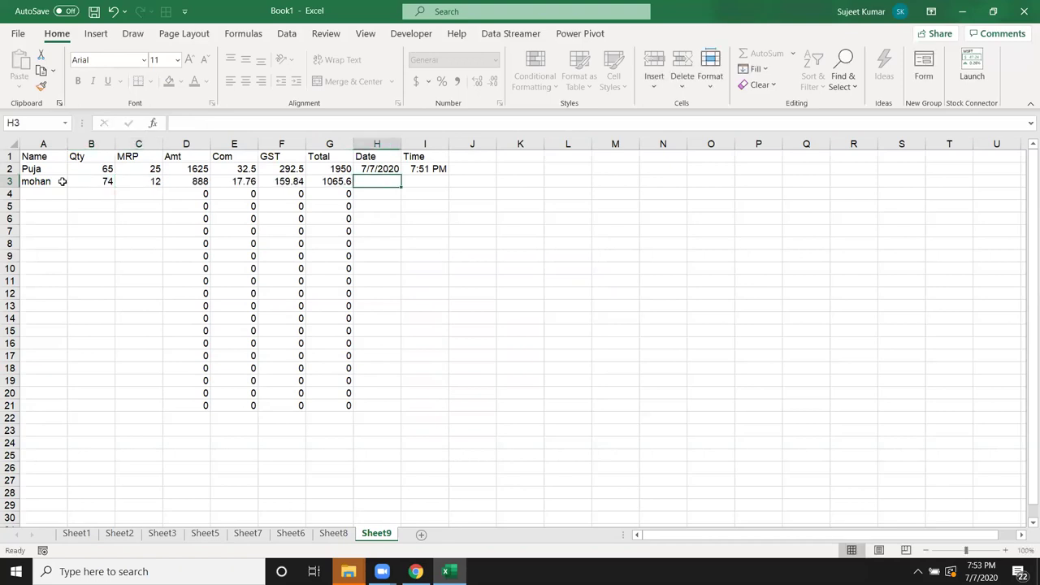
key(Left)
key(Left)
key(Left)
key(Tab)
key(Tab)
key(Tab)
key(Tab)
key(Left)
key(Left)
key(Left)
key(Left)
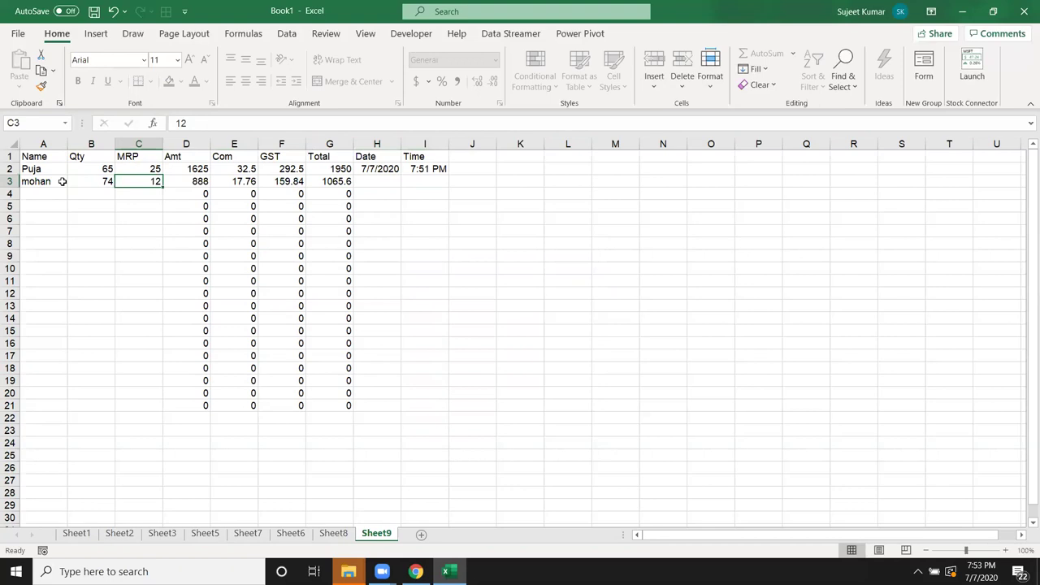
Put today's date 7/7/2020 in H3 and the current time 7:53 PM in I3.
click(367, 183)
key(ctrl+shift+semicolon)
key(Tab)
click(367, 184)
key(ctrl+semicolon)
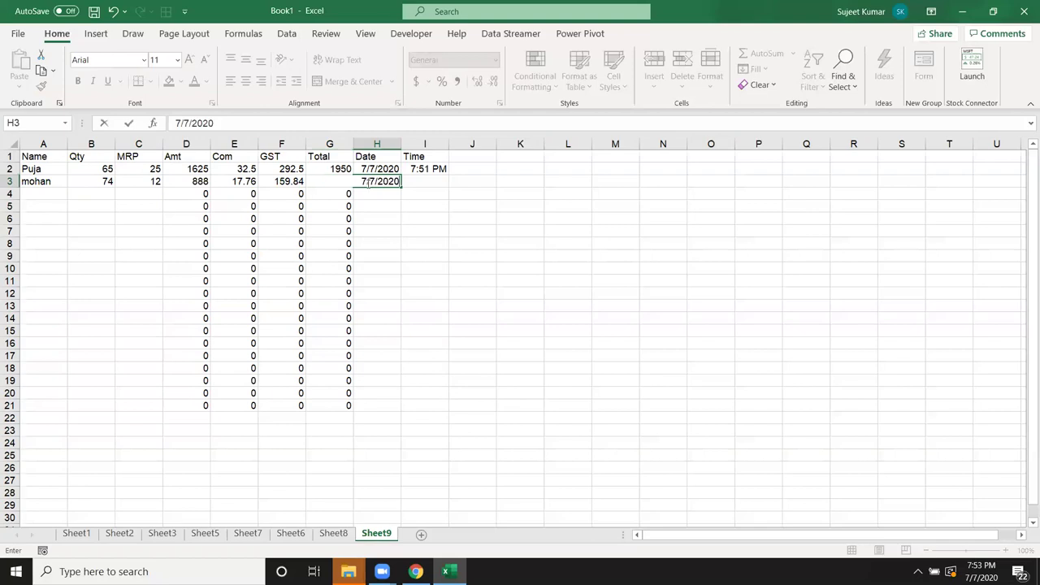
key(Tab)
key(ctrl+shift+semicolon)
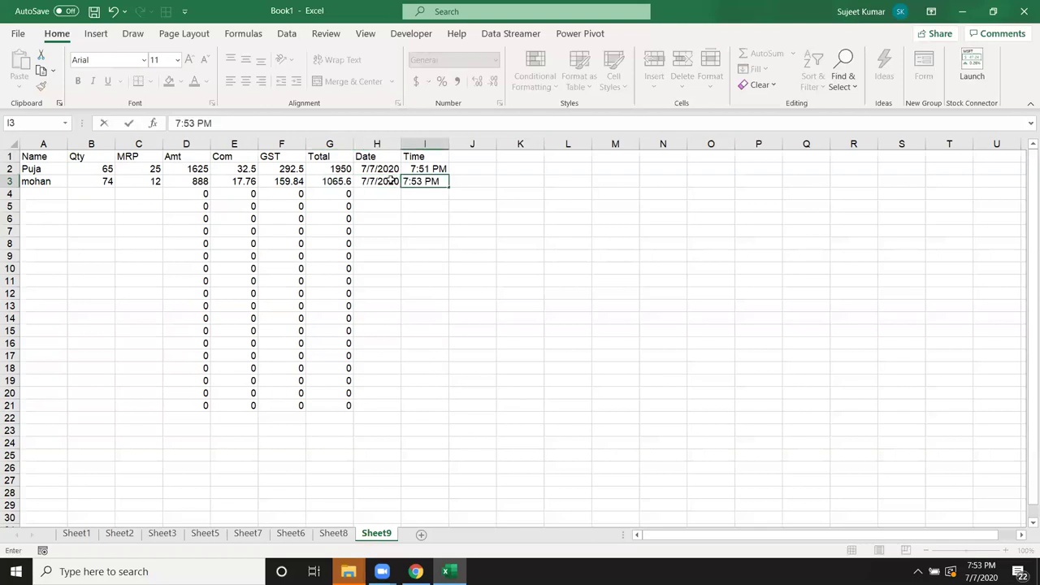
click(471, 255)
Add Sheet10 with labels Name in B4, City in C6 and Amt in D7.
click(420, 534)
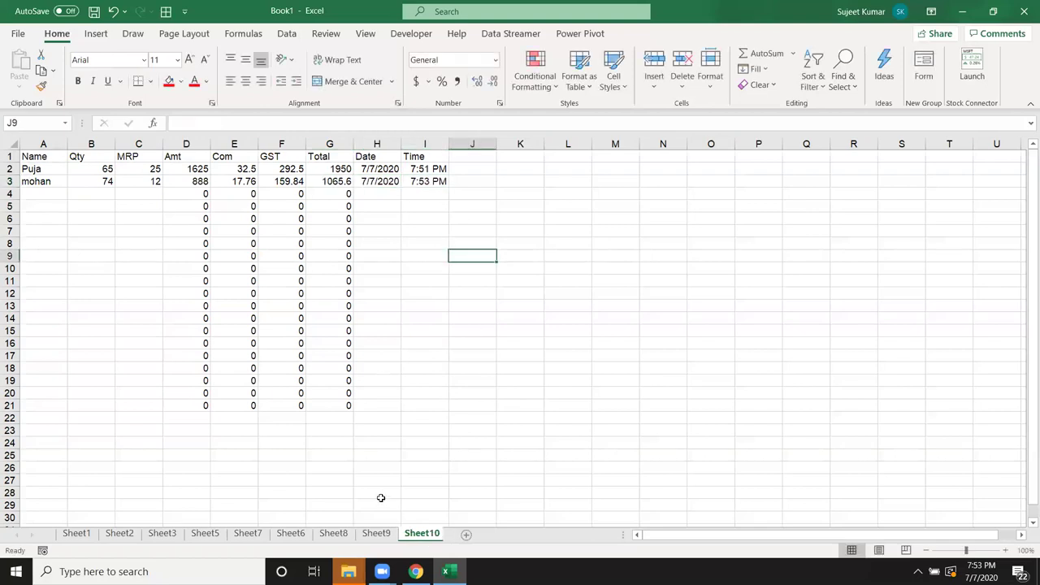
click(105, 193)
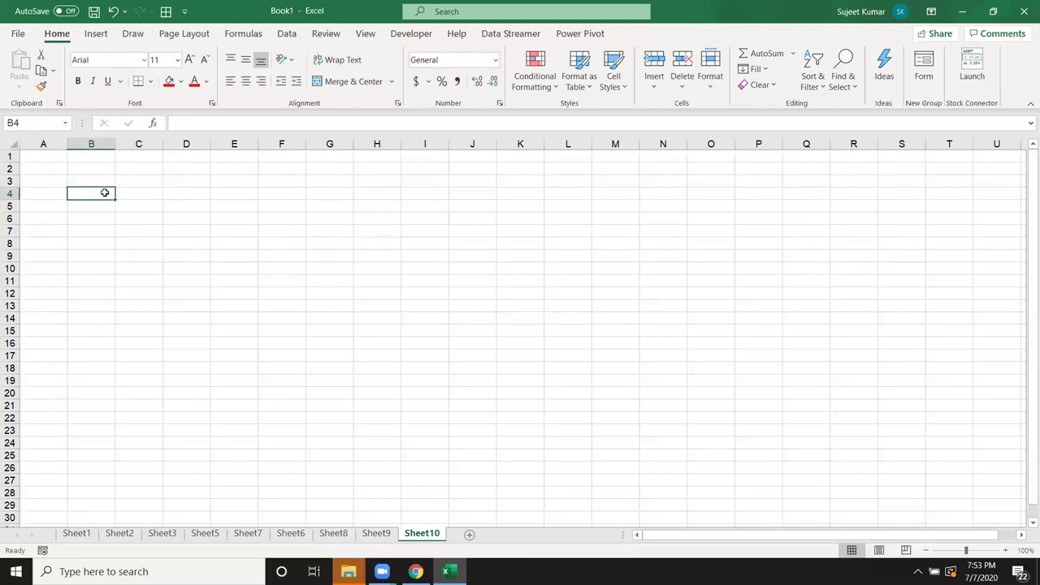
text(Name)
key(Return)
key(Return)
key(Right)
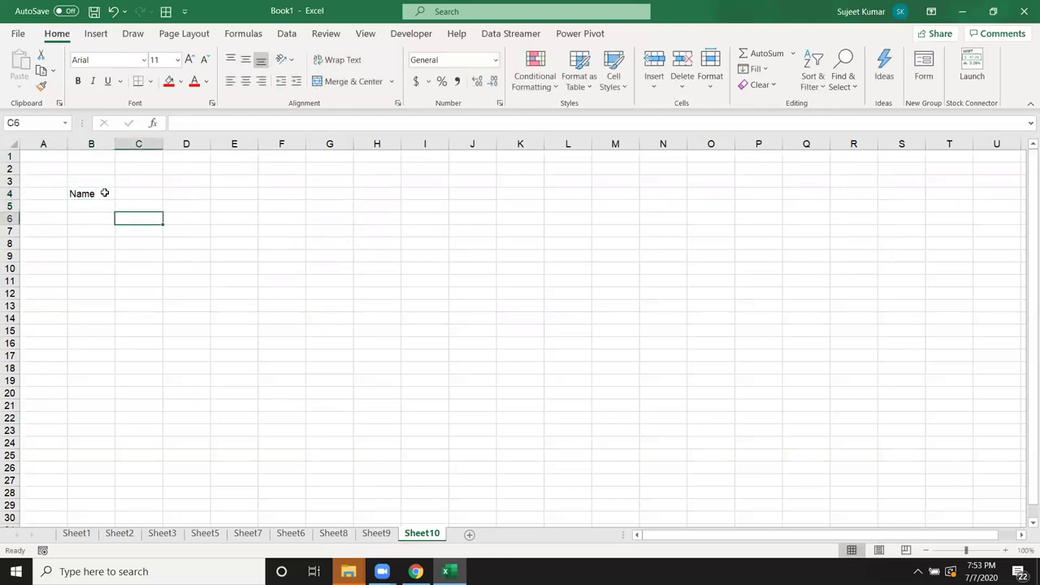
text(City)
key(Right)
key(Down)
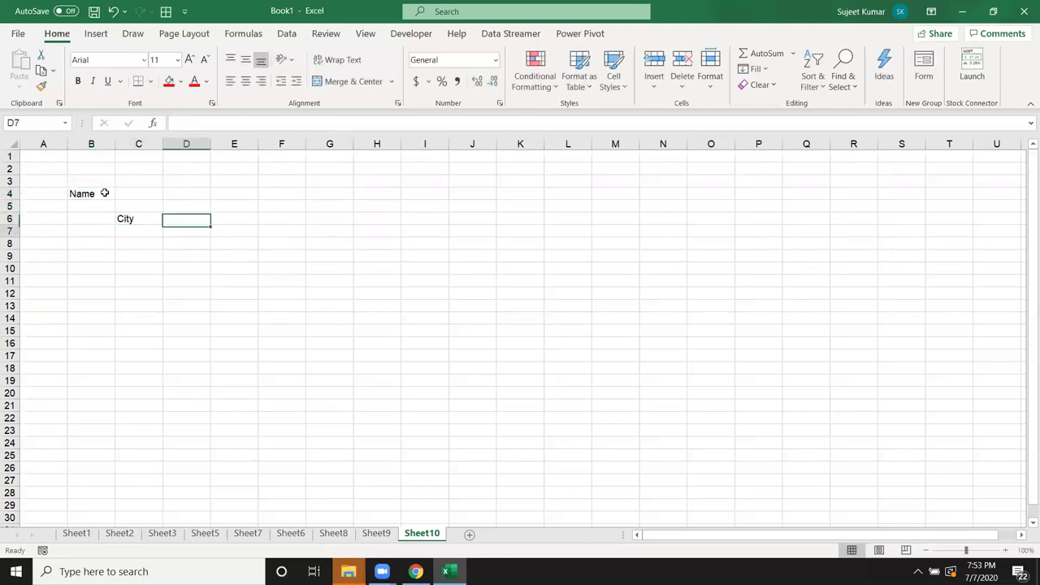
text(Am)
text(ro)
key(BackSpace)
key(BackSpace)
text(t)
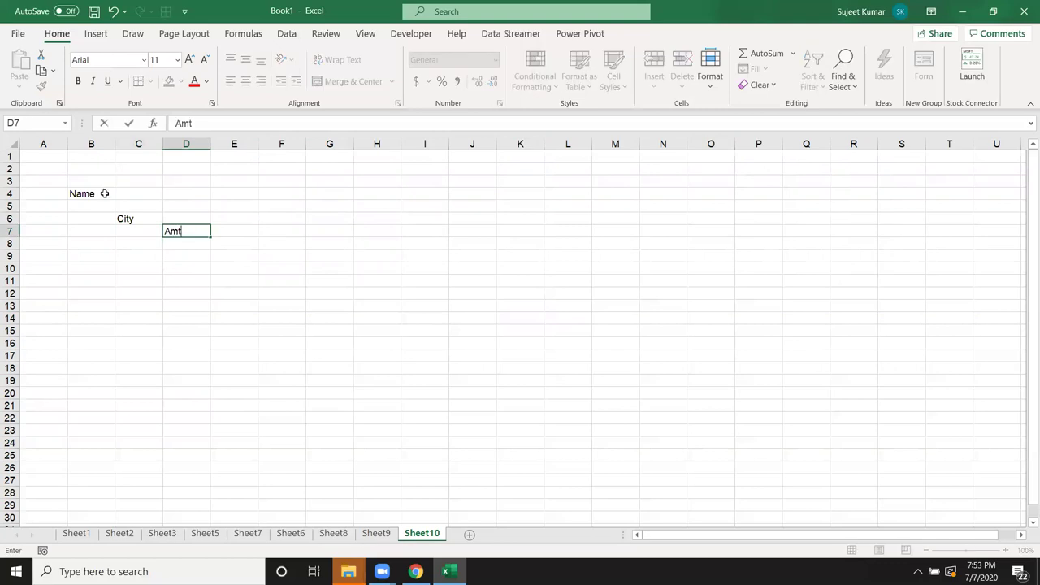
Fill cells C4, D6 and E7 with red.
click(135, 216)
click(135, 195)
ctrl+click(186, 217)
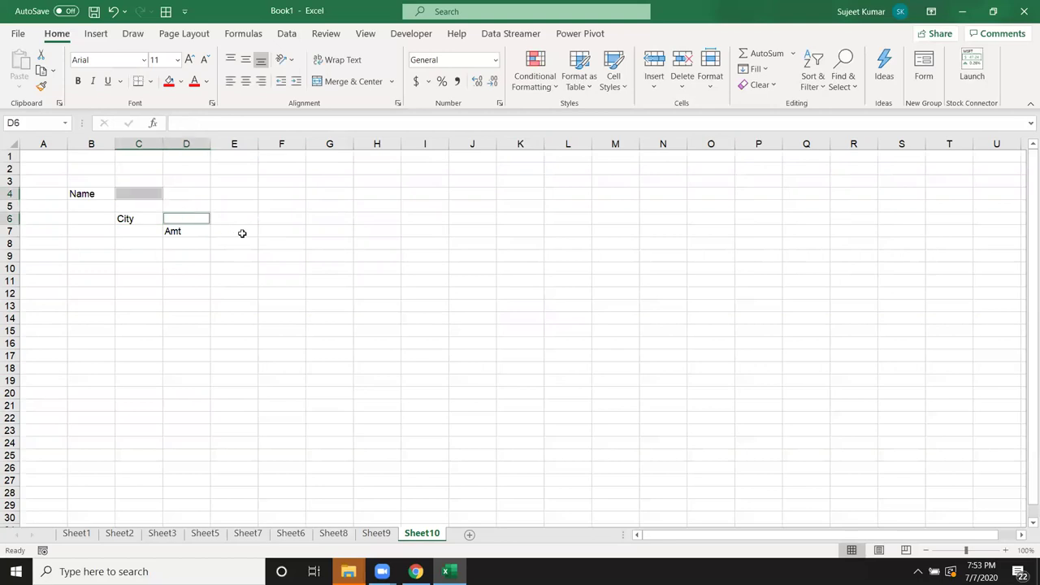
ctrl+click(243, 233)
click(168, 80)
Select each red cell C4, D6 and E7 in turn to check them.
click(329, 231)
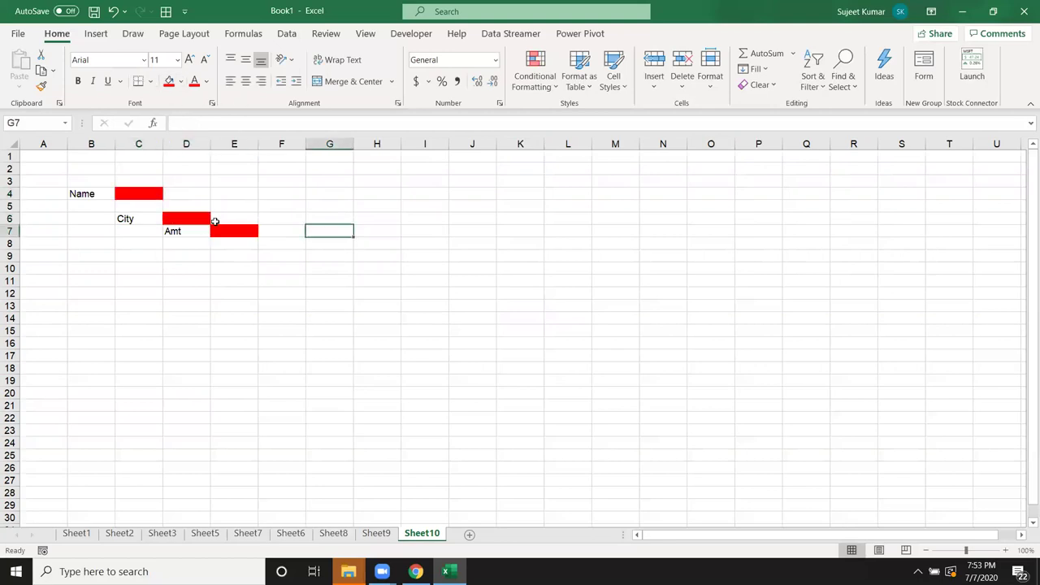
click(155, 199)
click(186, 228)
click(141, 198)
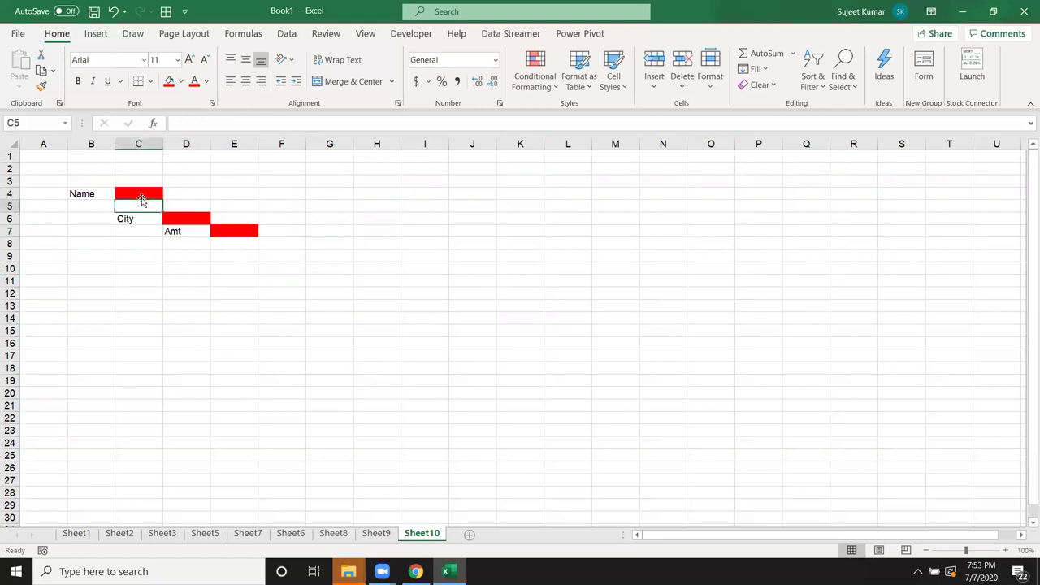
click(186, 219)
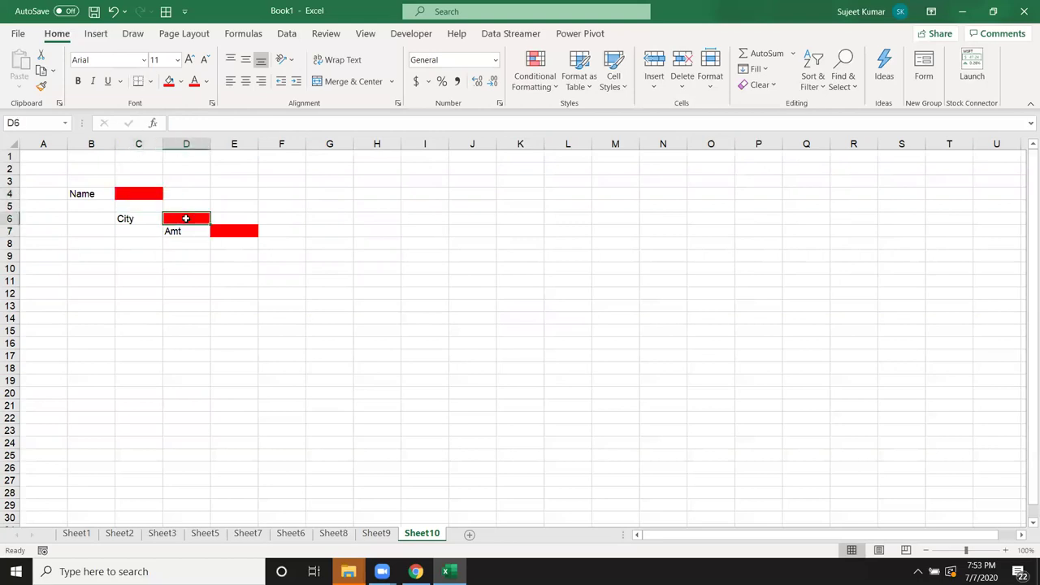
click(219, 230)
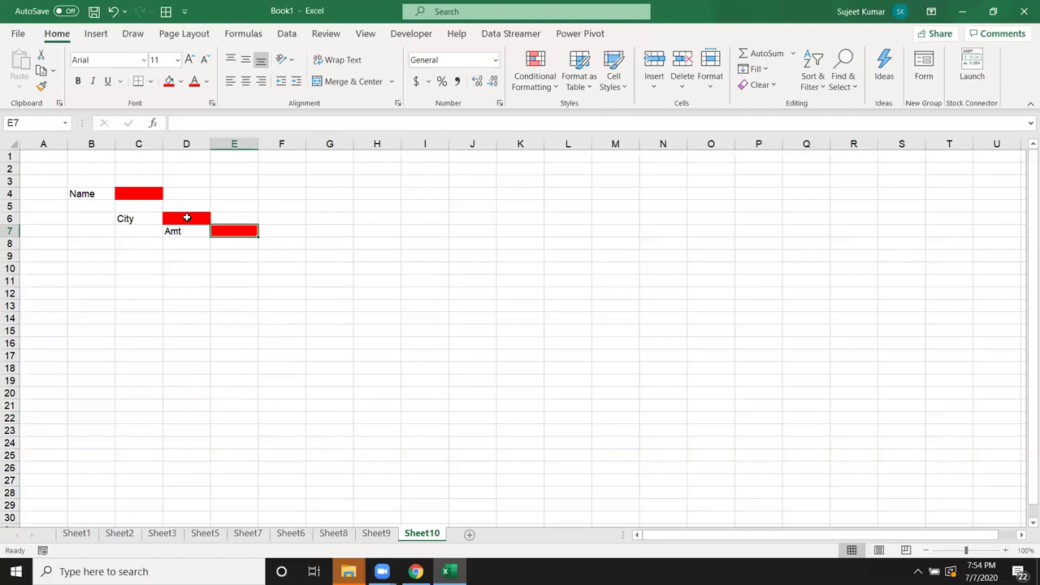
Clear the Locked option under Format Cells > Protection for red cells C4, D6 and E7.
ctrl+click(187, 218)
ctrl+click(149, 195)
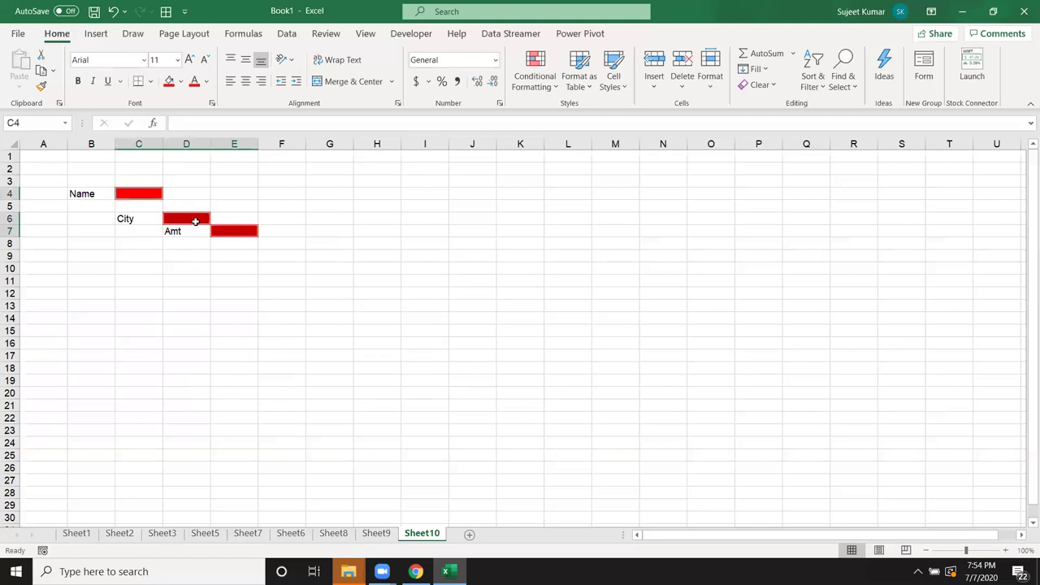
right_click(195, 221)
click(289, 473)
click(139, 267)
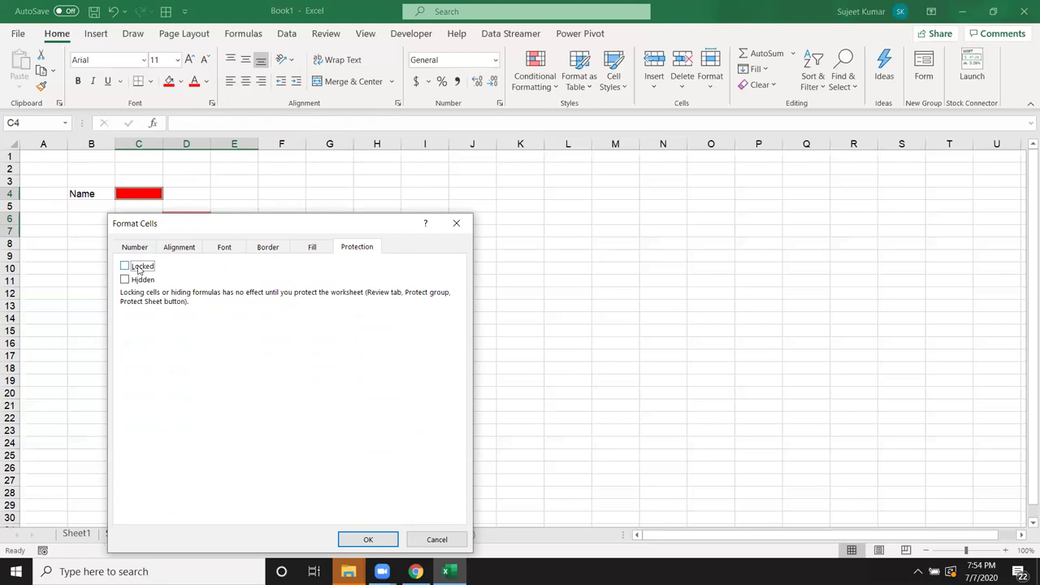
Confirm the unlock, then protect Sheet10 allowing selection of unlocked cells only.
click(368, 538)
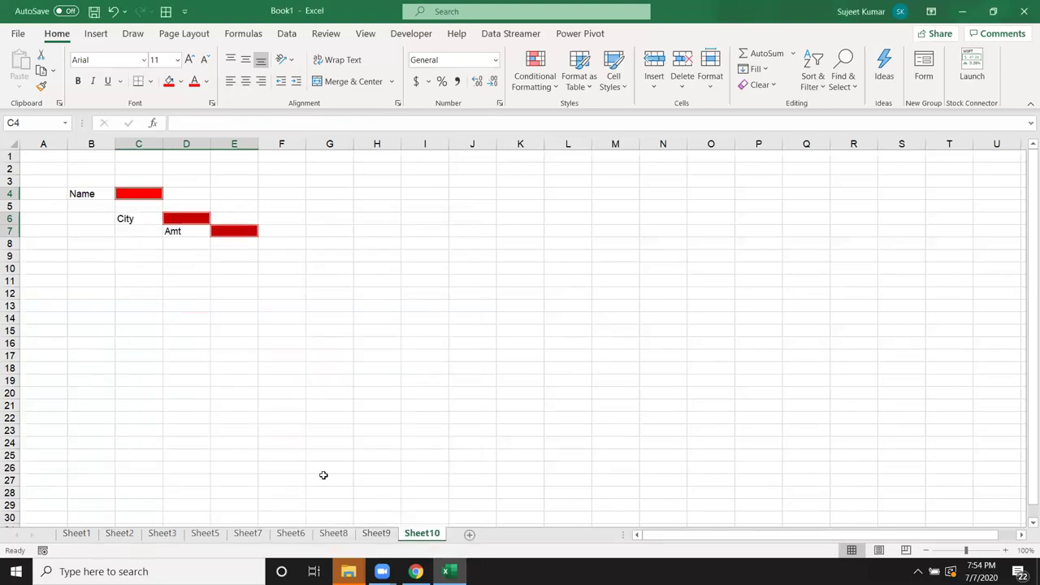
click(244, 379)
right_click(421, 536)
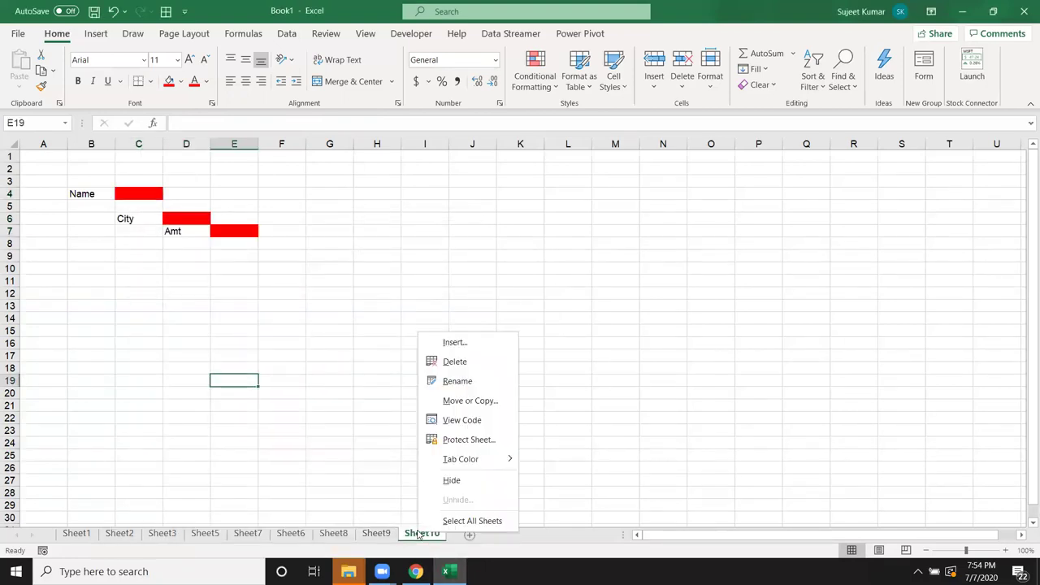
click(449, 441)
click(370, 422)
click(369, 430)
click(370, 431)
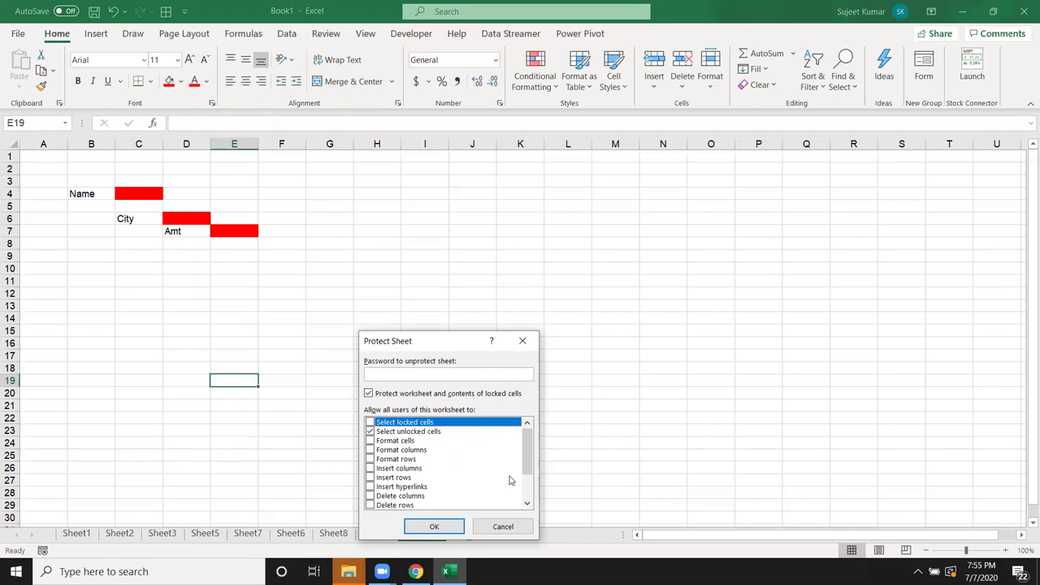
click(433, 526)
key(Tab)
key(Tab)
key(Tab)
key(Tab)
key(Tab)
key(Tab)
key(Tab)
key(Tab)
key(Tab)
key(Tab)
key(Tab)
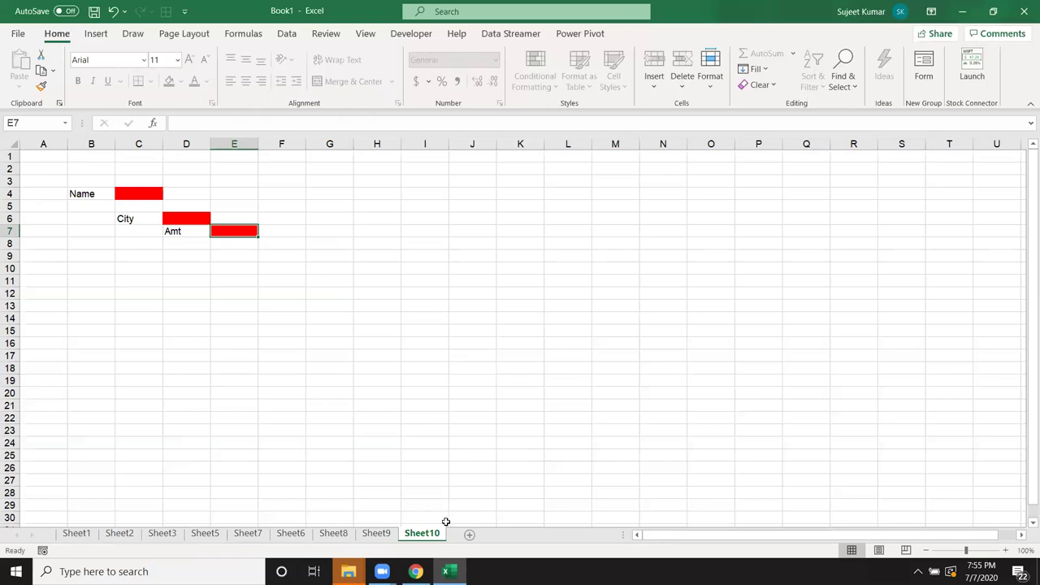
Add Sheet11 and fill B6:F19 light green and J6:M19 blue.
click(468, 535)
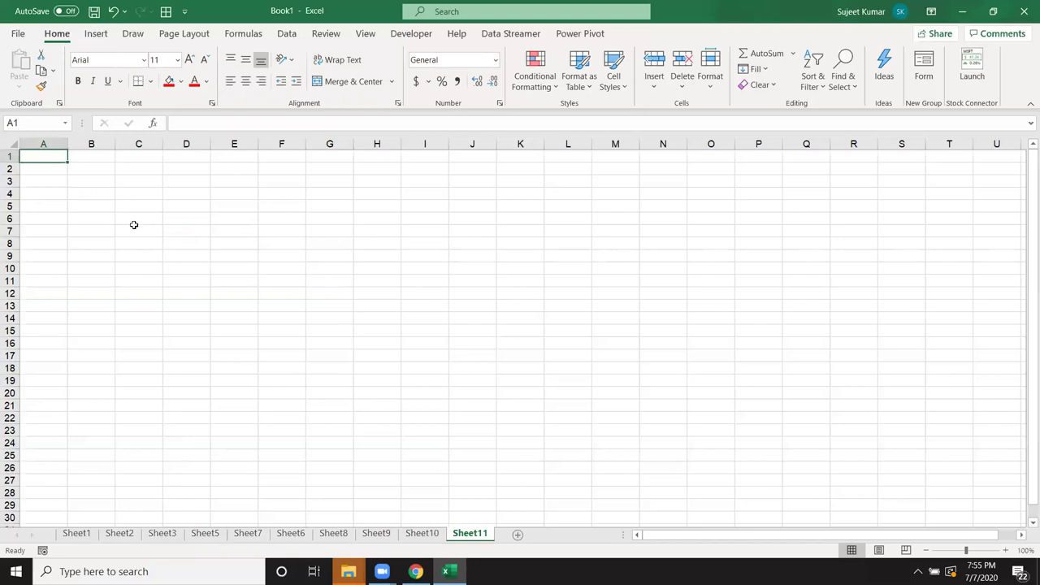
drag(89, 218, 248, 347)
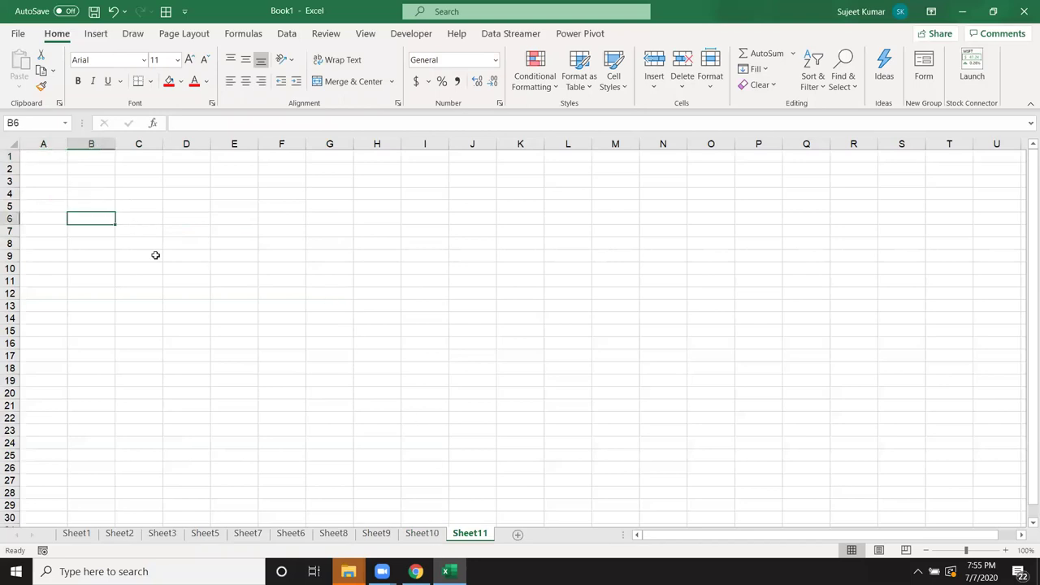
click(180, 82)
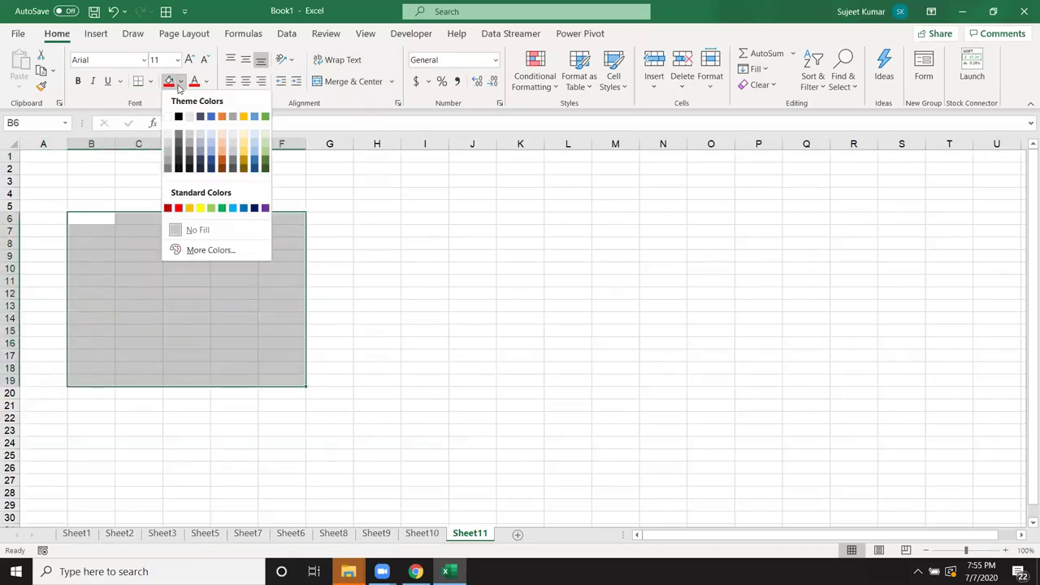
click(211, 208)
drag(493, 224, 612, 377)
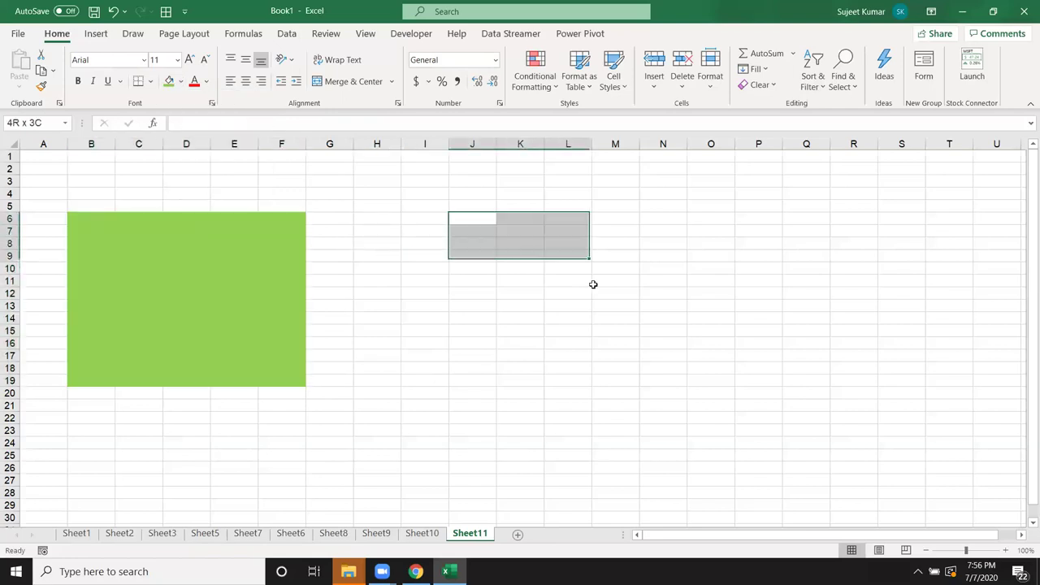
click(181, 81)
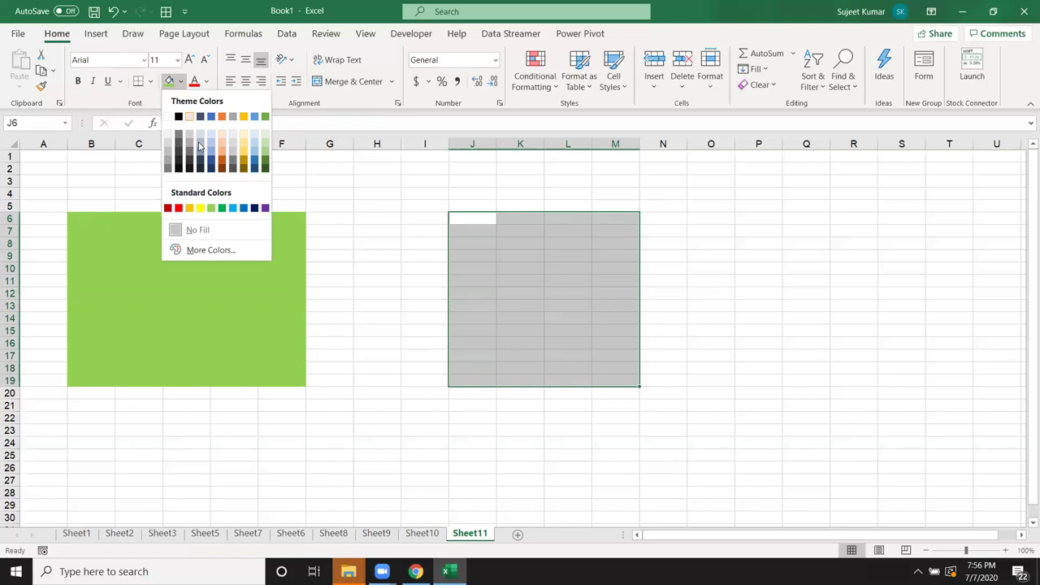
click(243, 208)
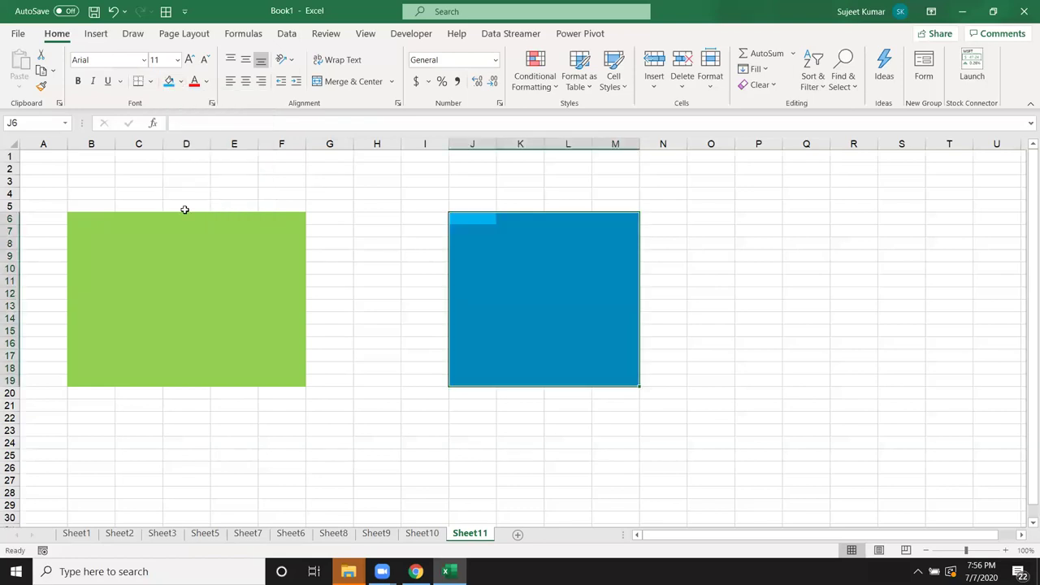
Label the blocks A in B5 and B in J5, then select the green block.
click(96, 206)
text(A)
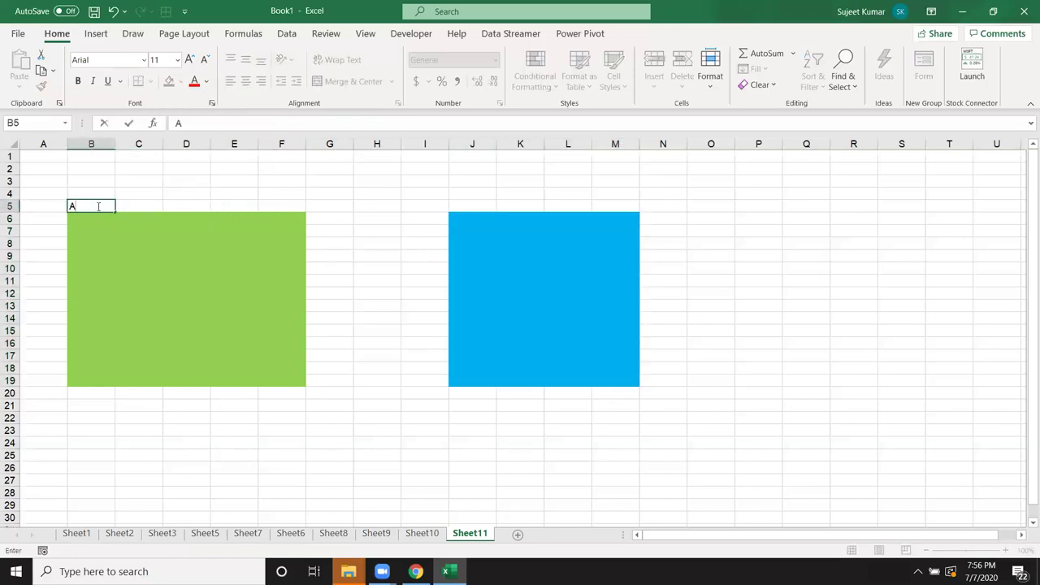
click(490, 204)
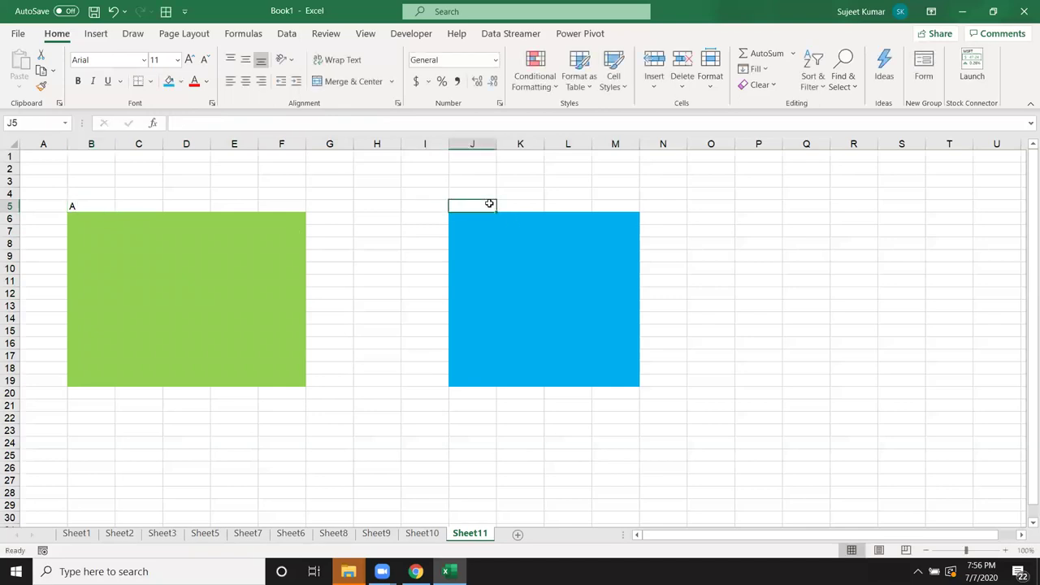
text(B)
key(Return)
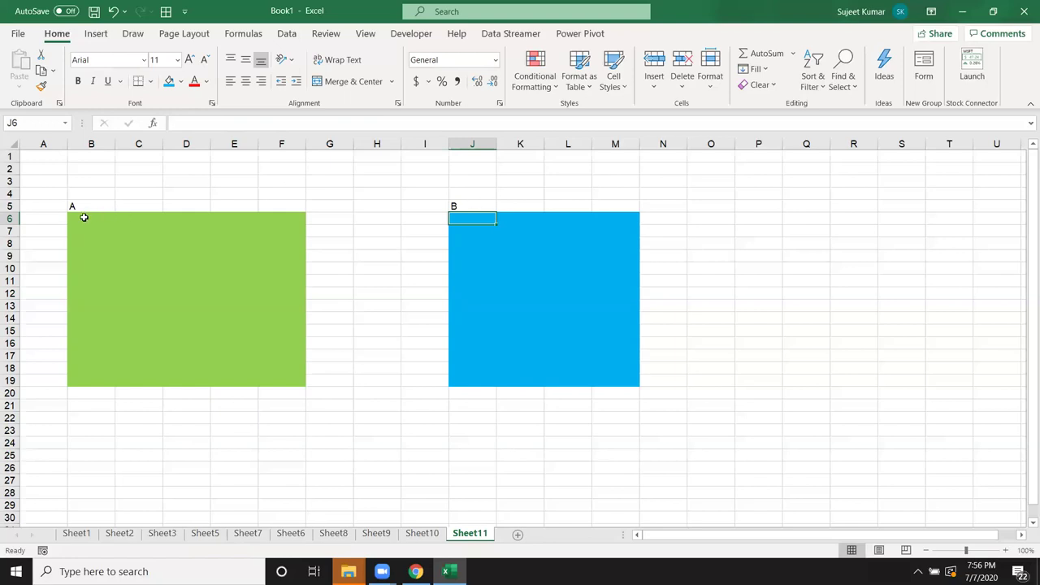
mouse_move(84, 217)
mouse_down()
mouse_move(276, 387)
mouse_move(276, 375)
mouse_up()
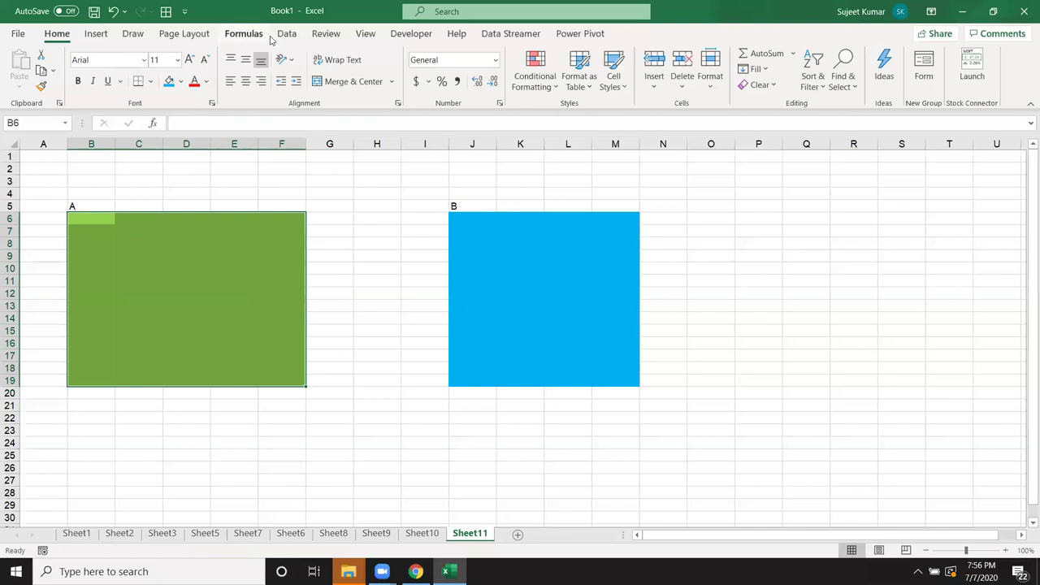
Create editable range Range1 for $B$6:$F$19 with a range password via Allow Edit Ranges.
click(325, 35)
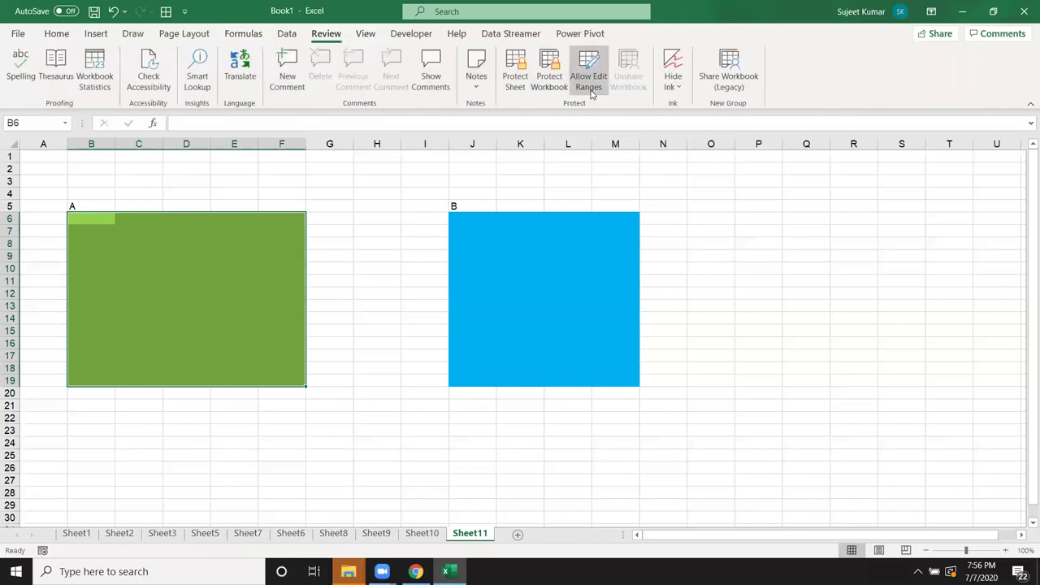
click(590, 92)
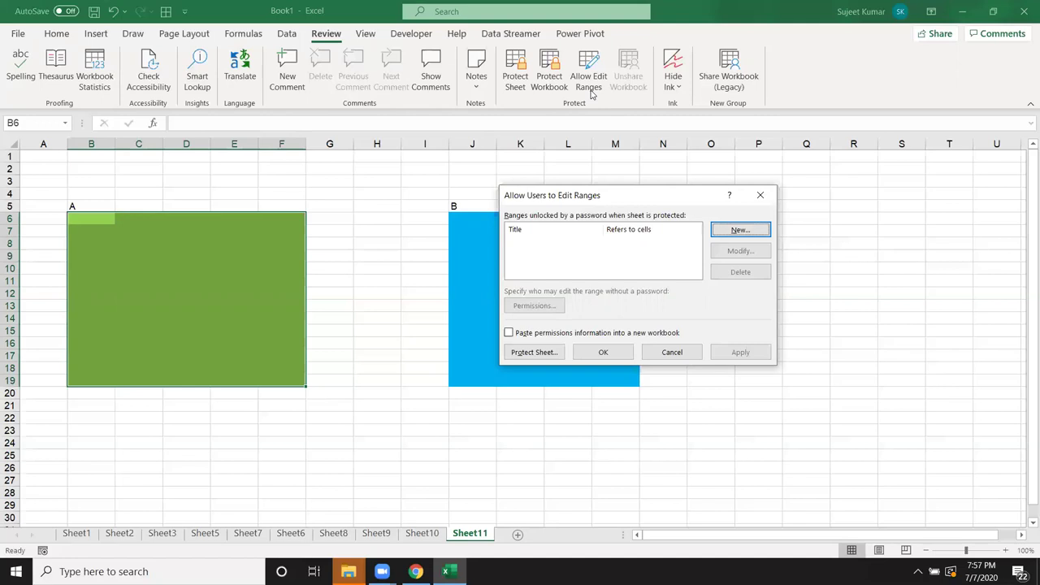
click(735, 238)
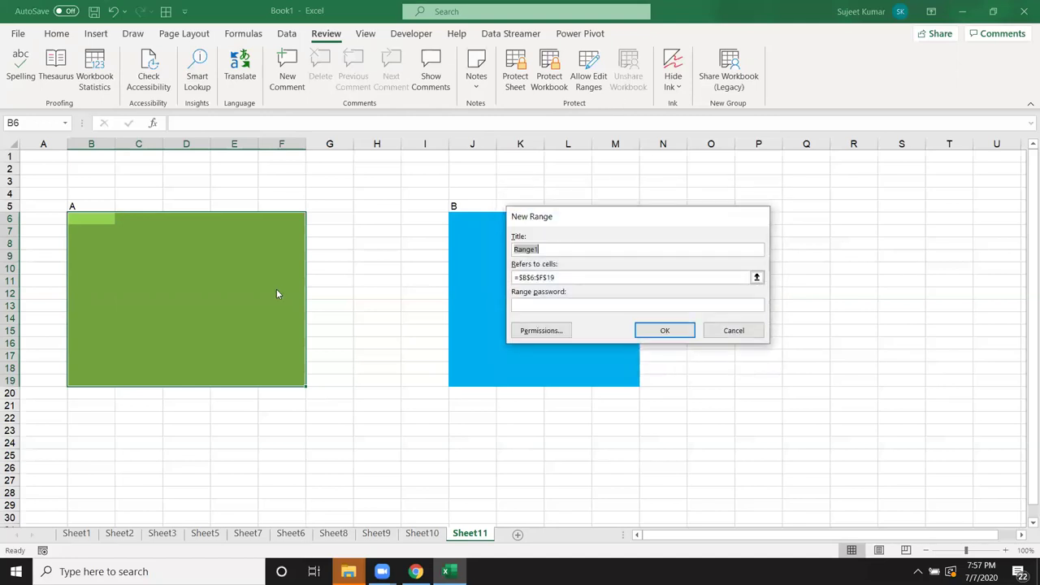
click(548, 304)
text(12)
key(BackSpace)
click(644, 332)
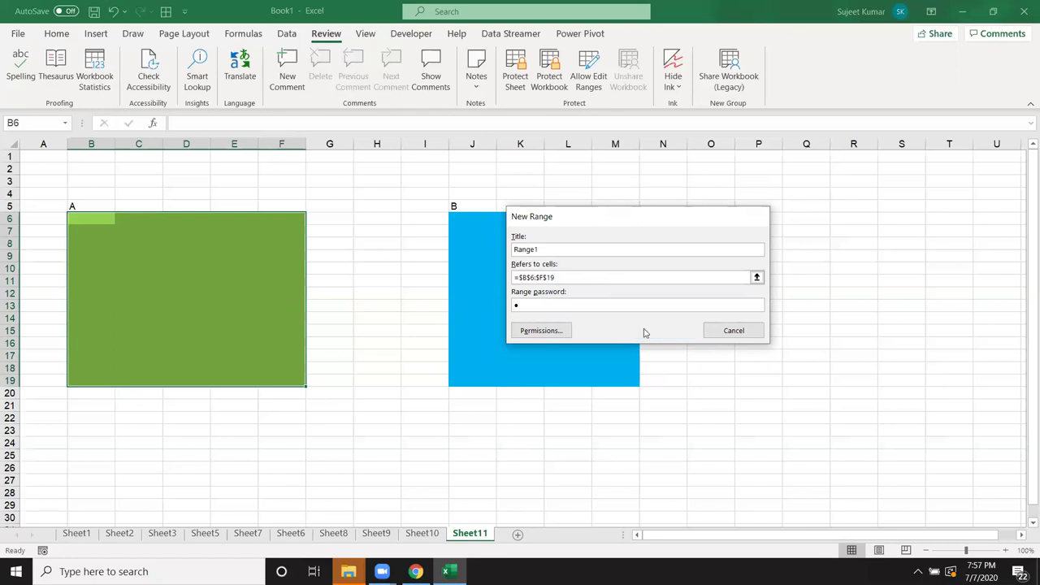
Confirm Range1's password and start a new range referring to J6:M19.
text(1)
click(644, 331)
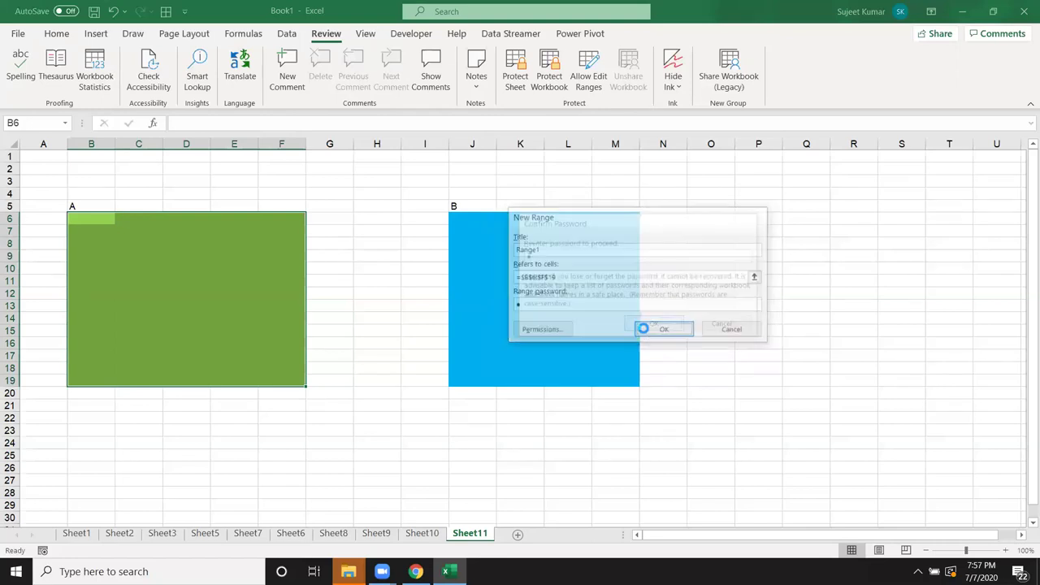
click(738, 229)
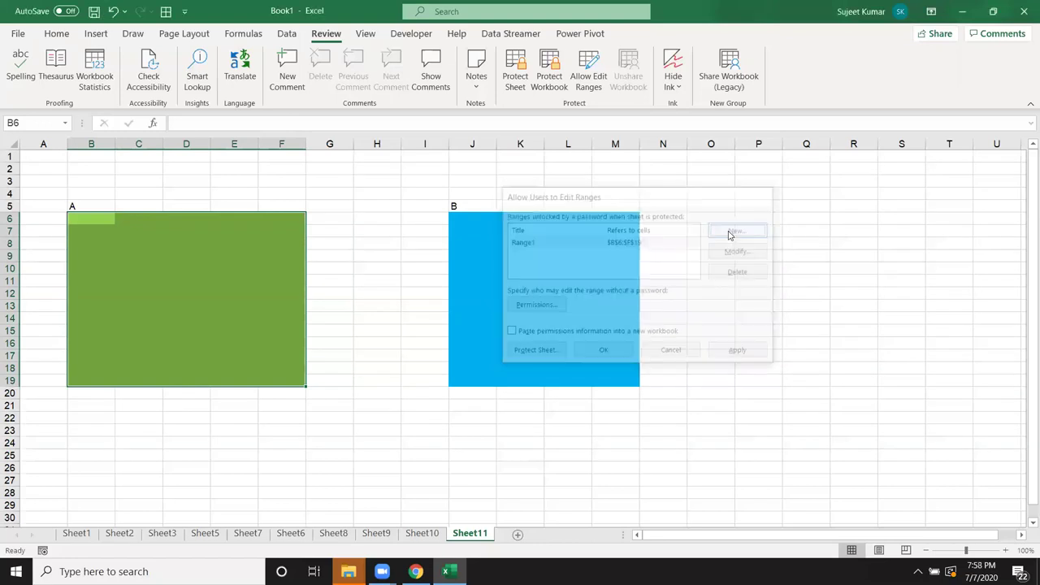
drag(581, 219, 776, 207)
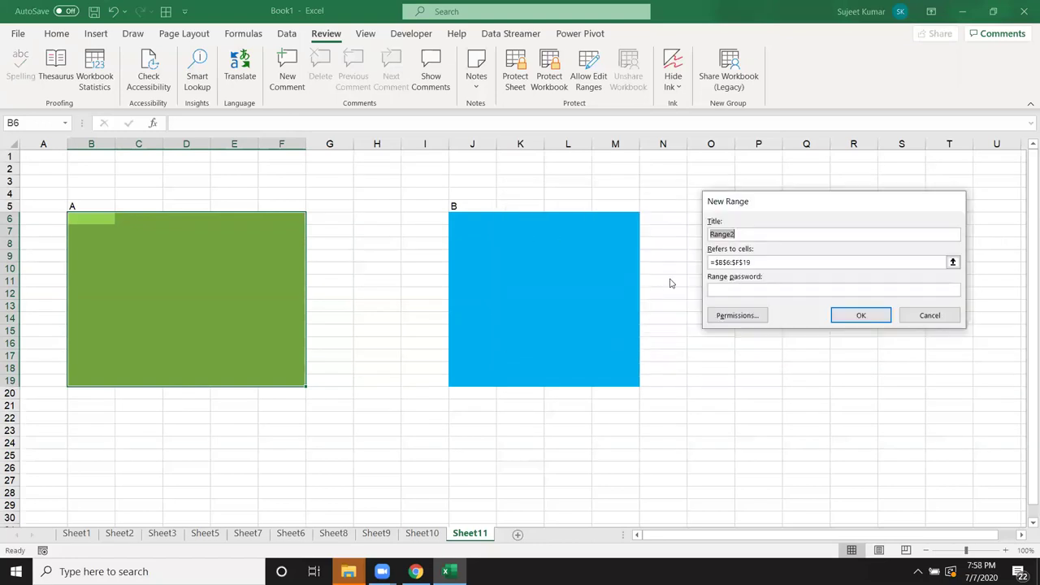
click(951, 265)
drag(455, 214, 611, 379)
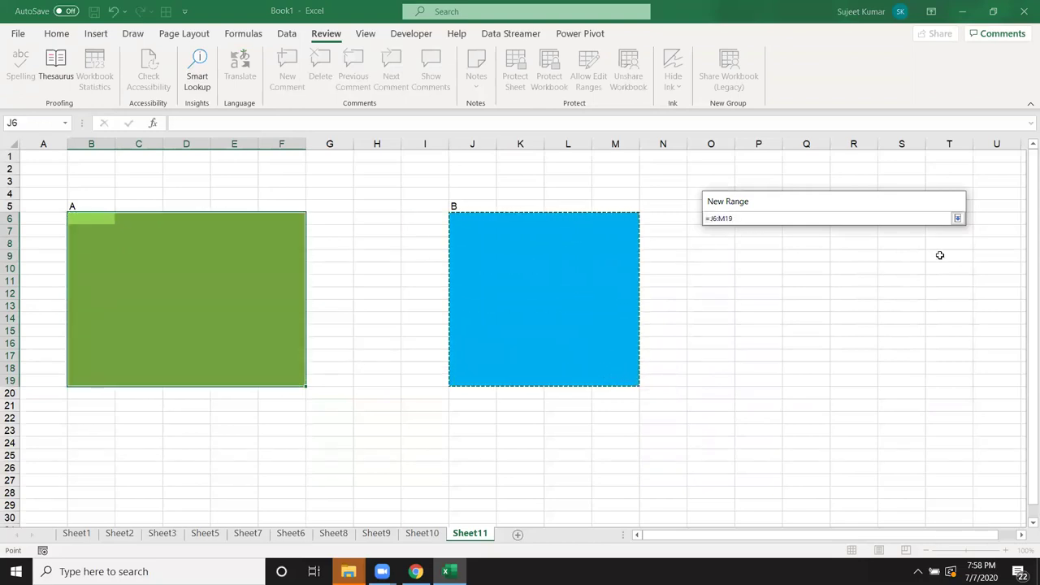
click(957, 218)
Give Range2 a password, confirm it, and apply both editable ranges.
click(774, 293)
text(1)
click(864, 316)
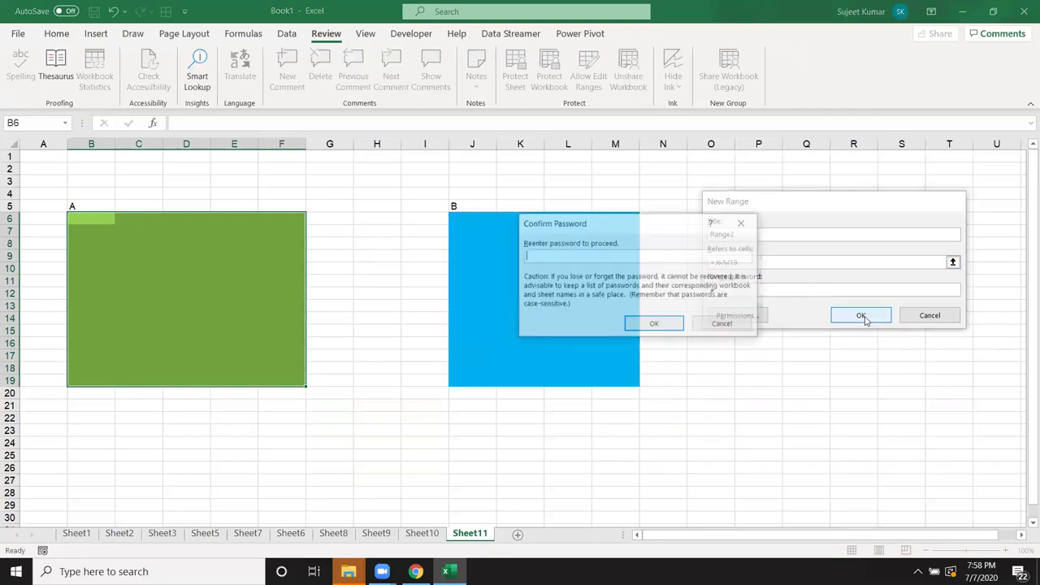
text(1)
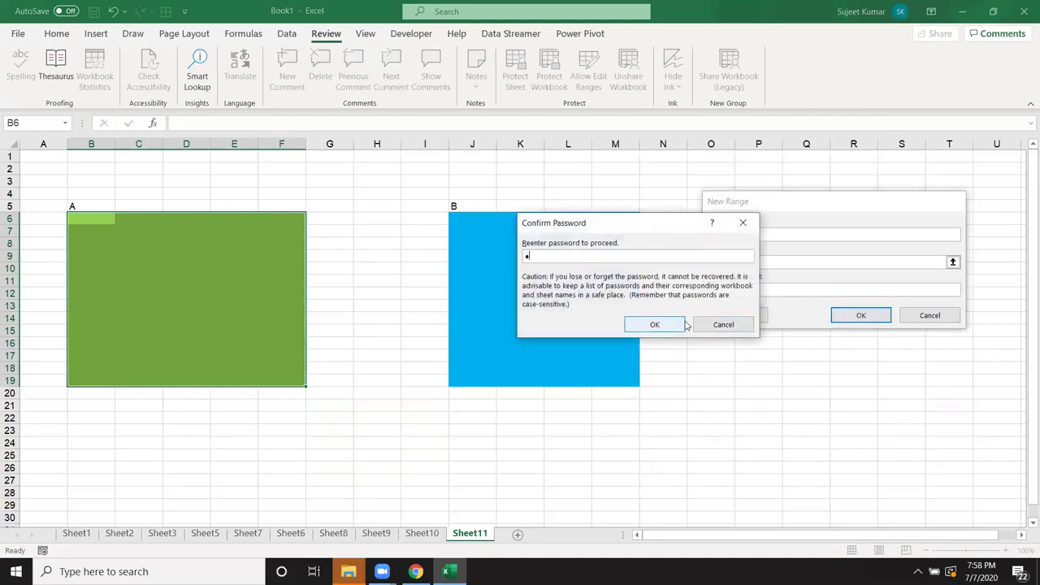
key(Return)
click(935, 336)
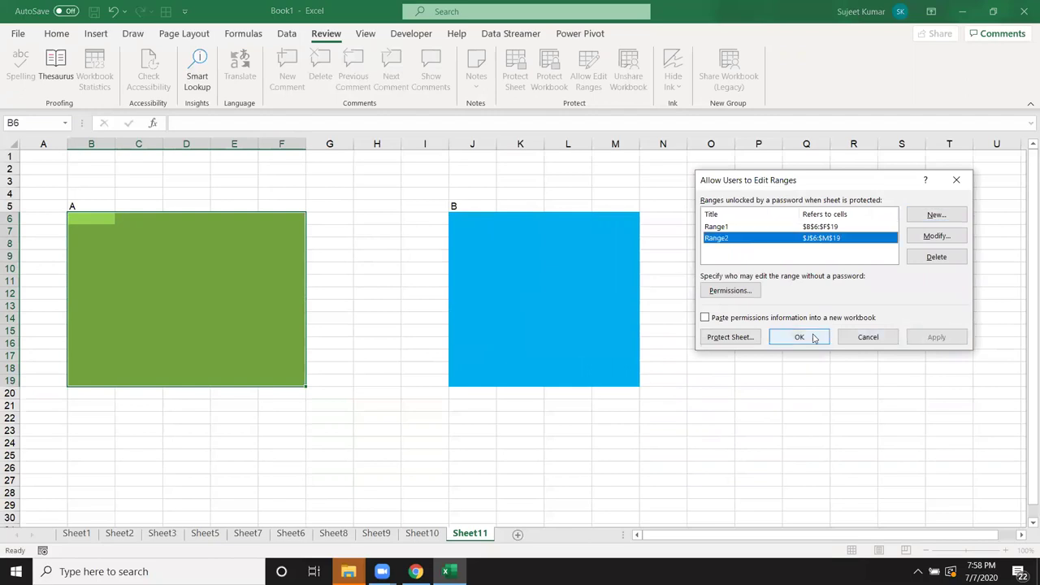
click(799, 336)
click(403, 292)
Enter 1 in J12 in the blue block, then protect Sheet11.
click(462, 293)
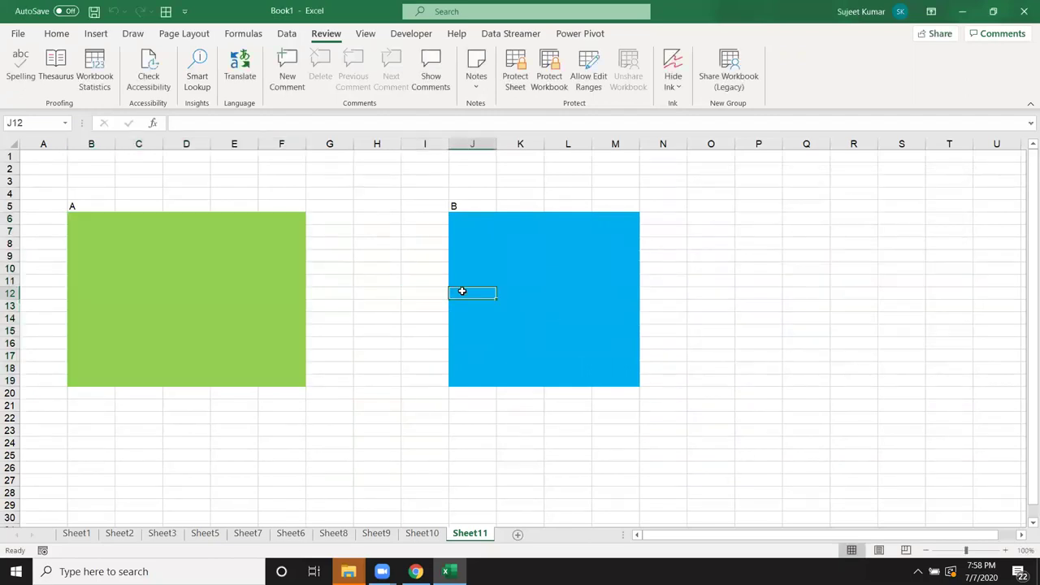
text(1)
click(442, 304)
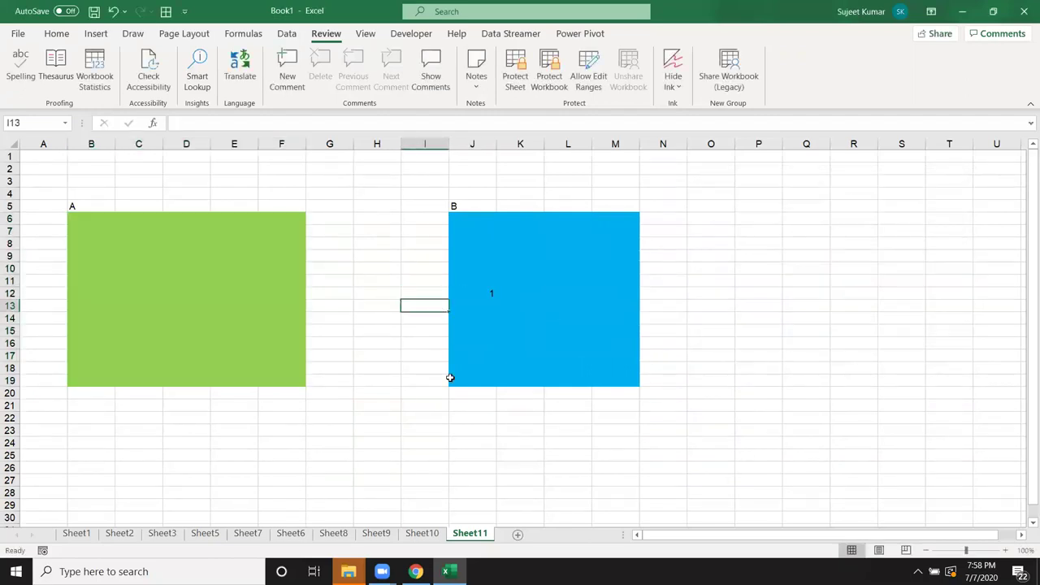
right_click(472, 539)
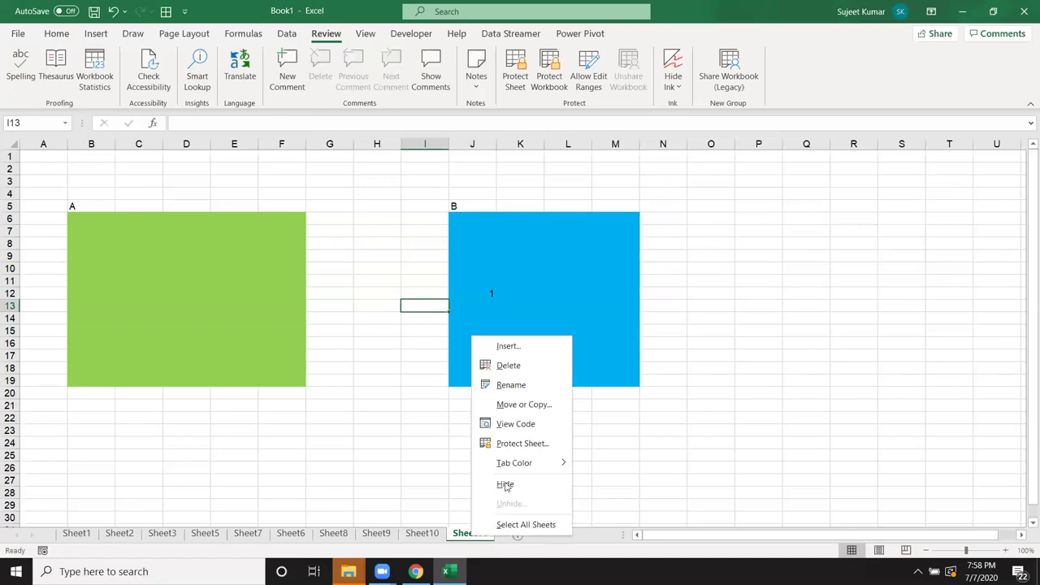
click(523, 444)
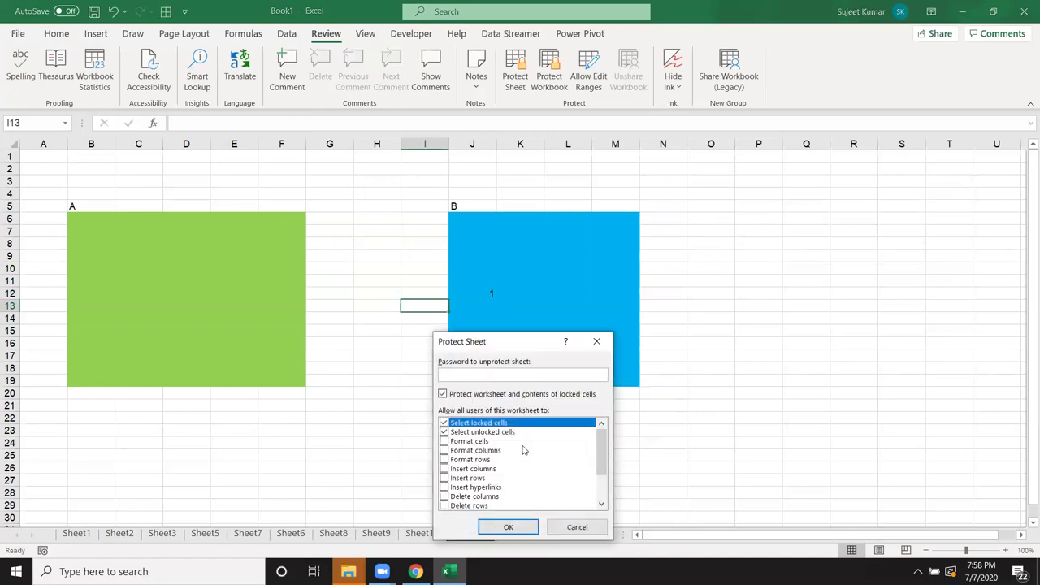
click(508, 526)
Try editing F22 outside the ranges and dismiss the protected-sheet warning.
click(418, 457)
click(302, 414)
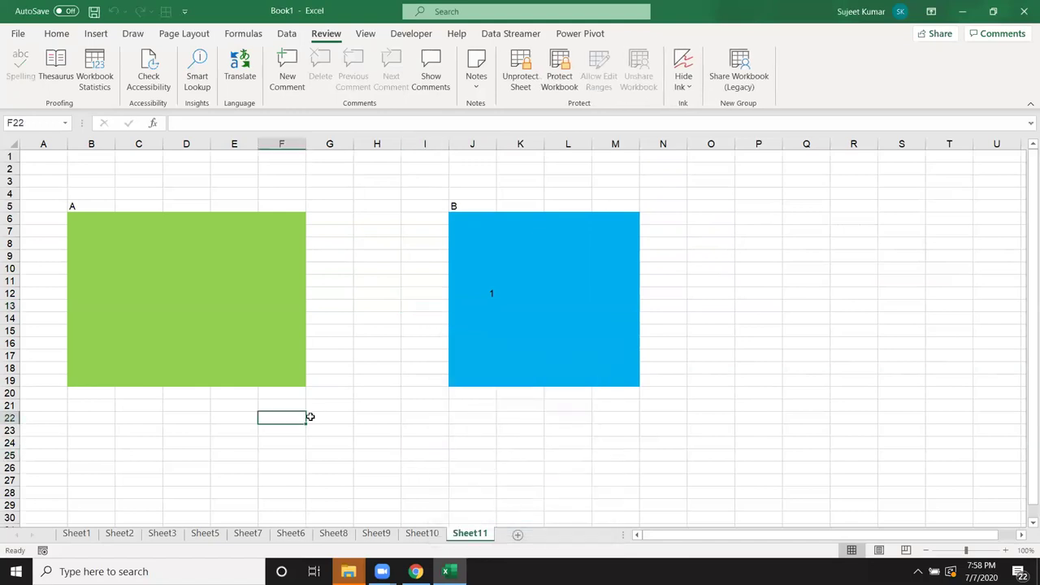
double_click(307, 422)
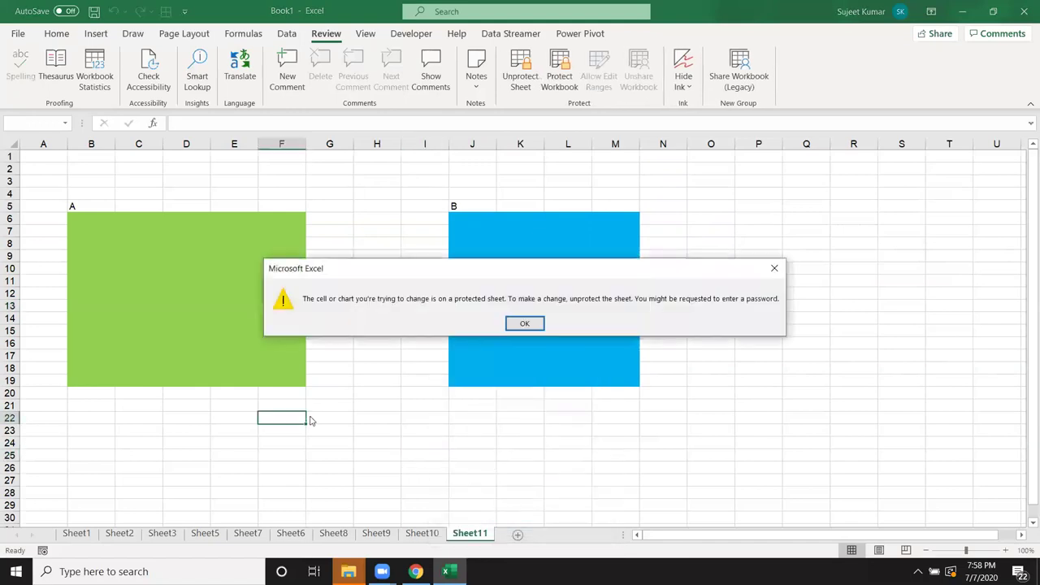
click(524, 323)
Unlock green range A with its password and enter 'jgfvjh' in E13 and 'vj' in E14.
double_click(283, 332)
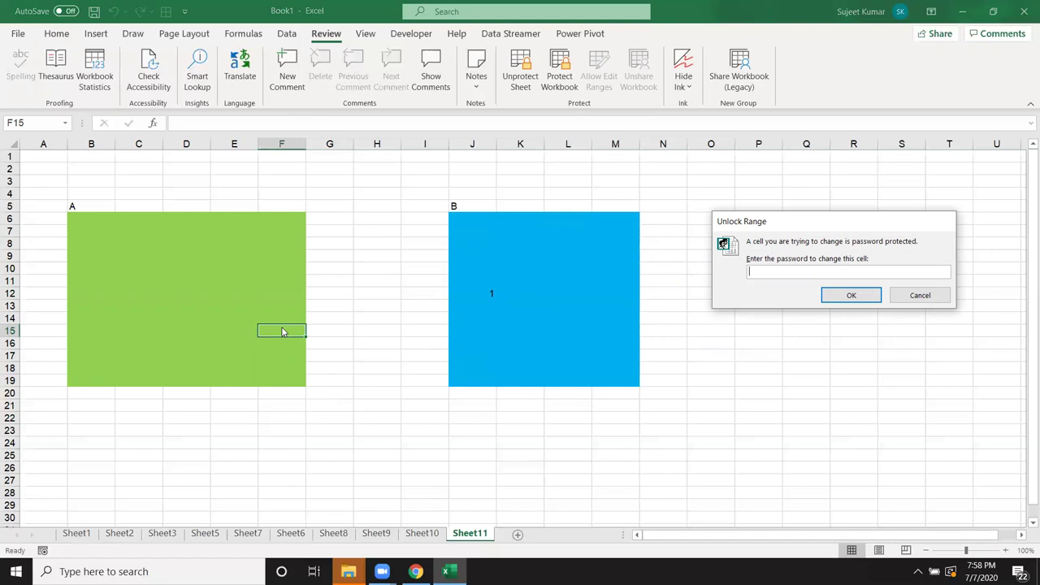
text(1)
key(Return)
click(231, 302)
text(jgfvjh)
key(Return)
text(vj)
key(Return)
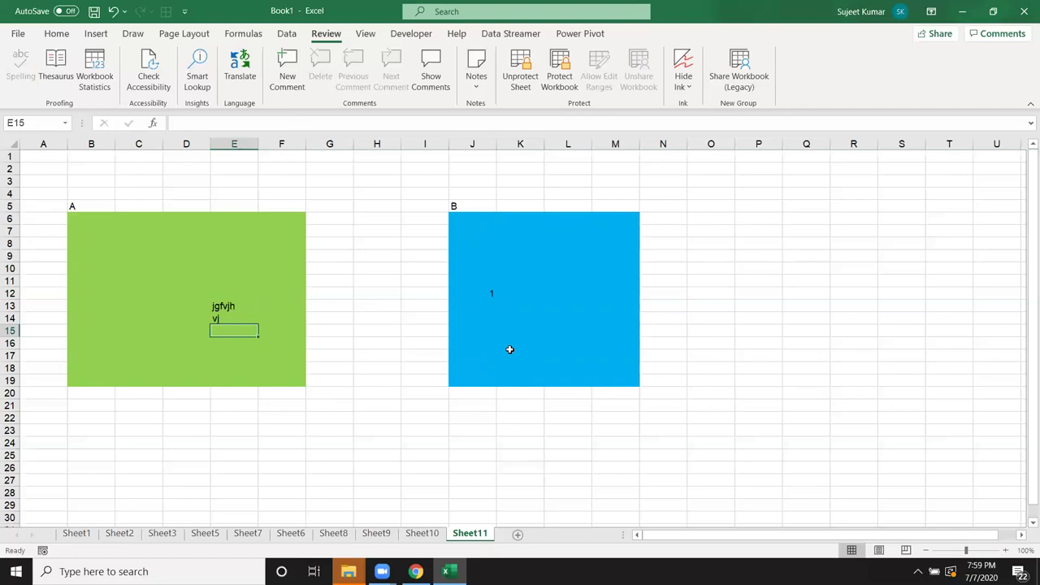
Go back to Sheet10 and protect the workbook structure with a password, confirming it.
right_click(422, 540)
click(413, 540)
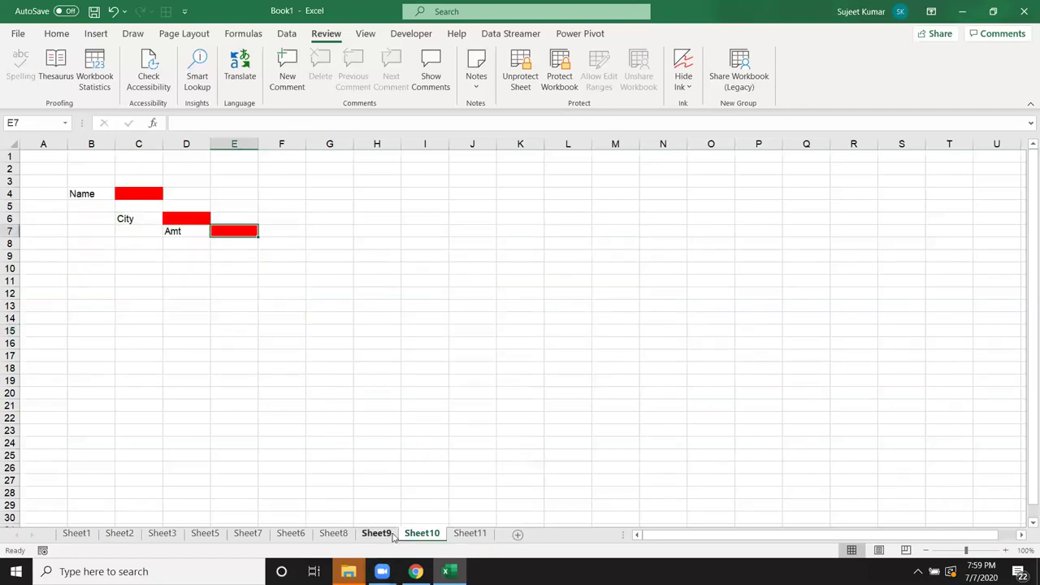
click(554, 87)
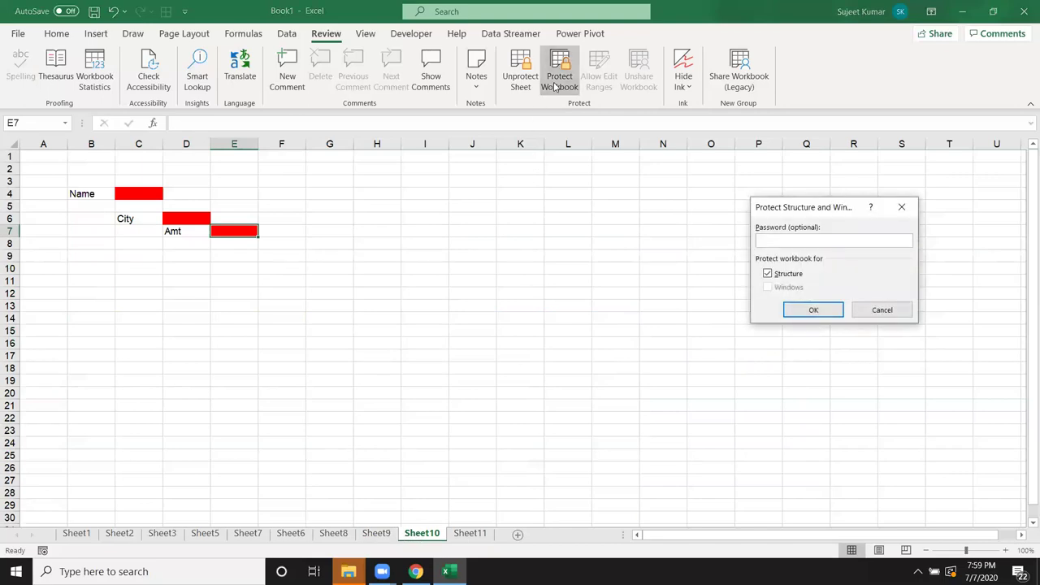
text(1)
key(Return)
text(1)
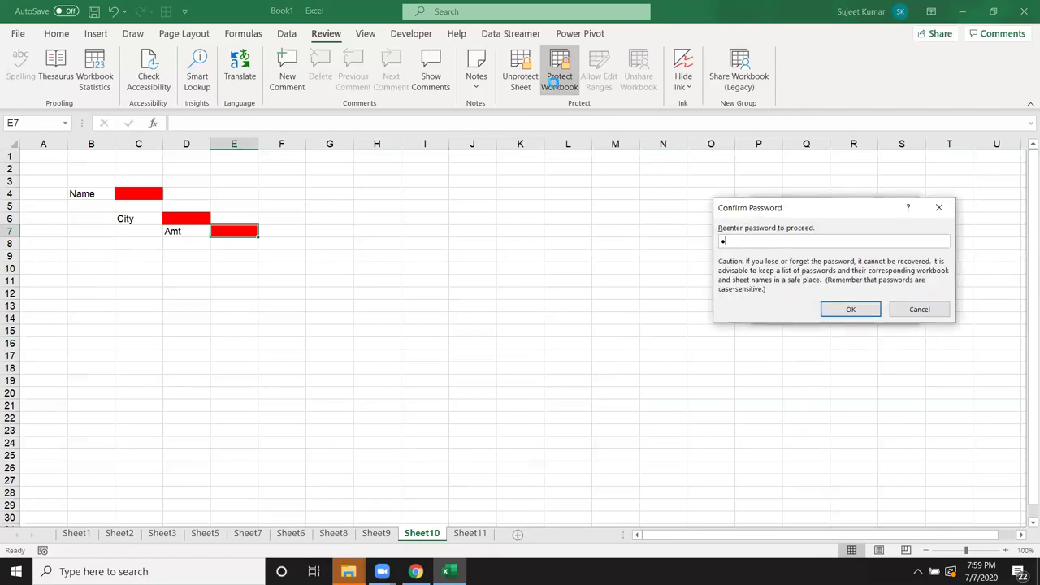
key(Return)
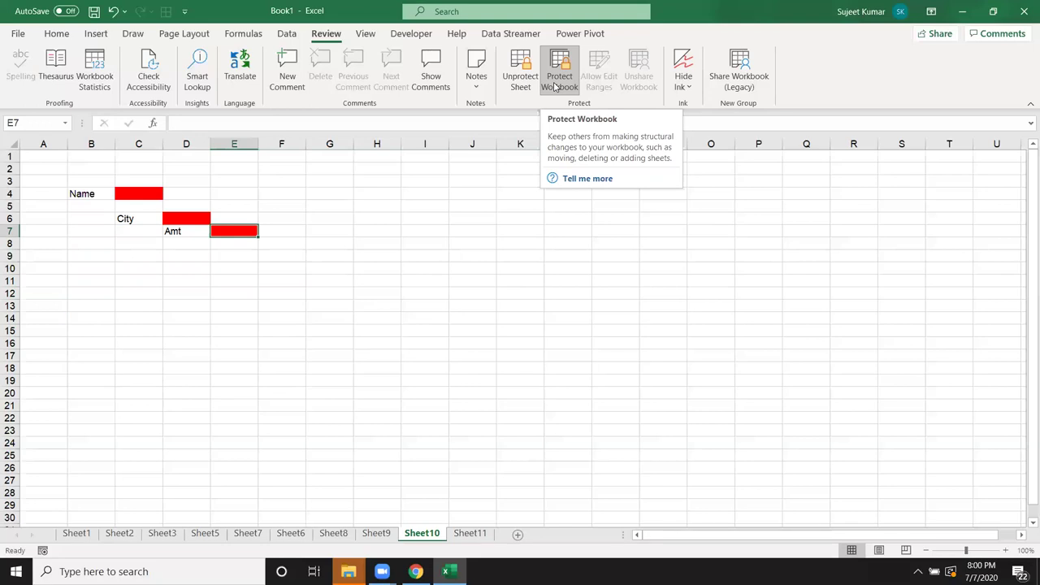
Check that the Sheet10 and Sheet9 tab menus show Insert, Delete and Rename greyed out, then select A3 on Sheet9.
right_click(423, 540)
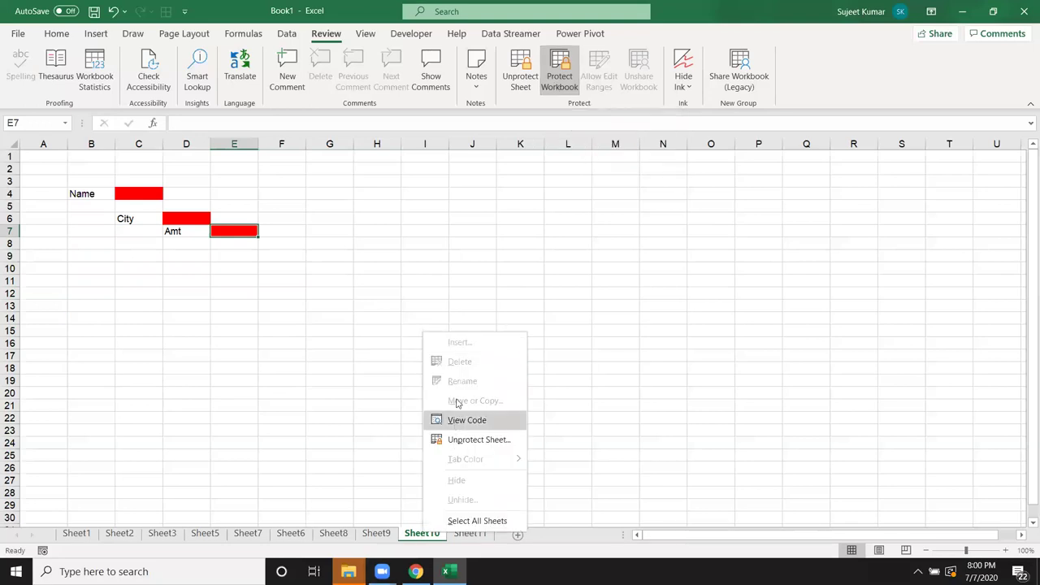
right_click(372, 536)
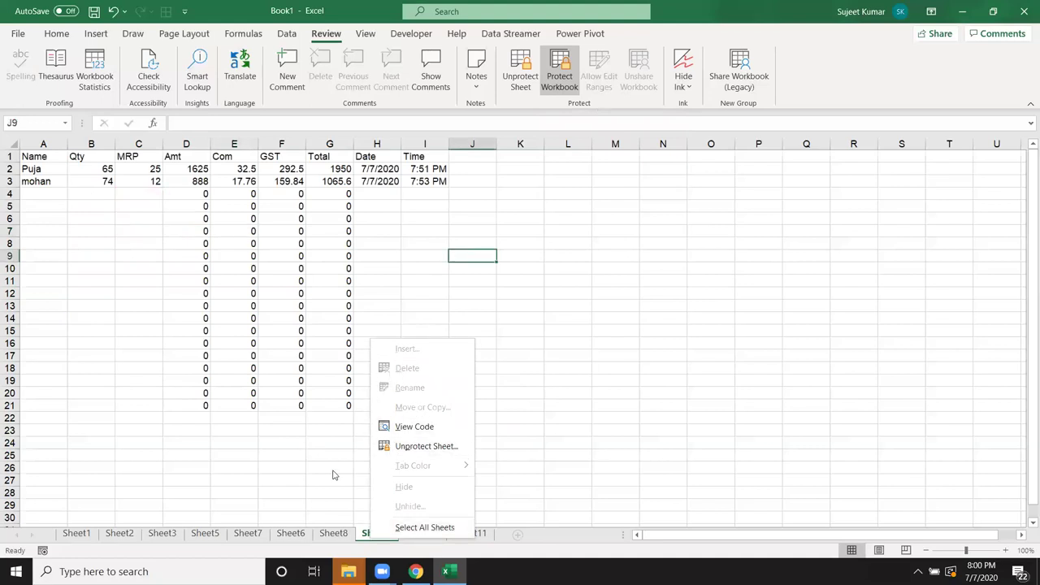
click(250, 533)
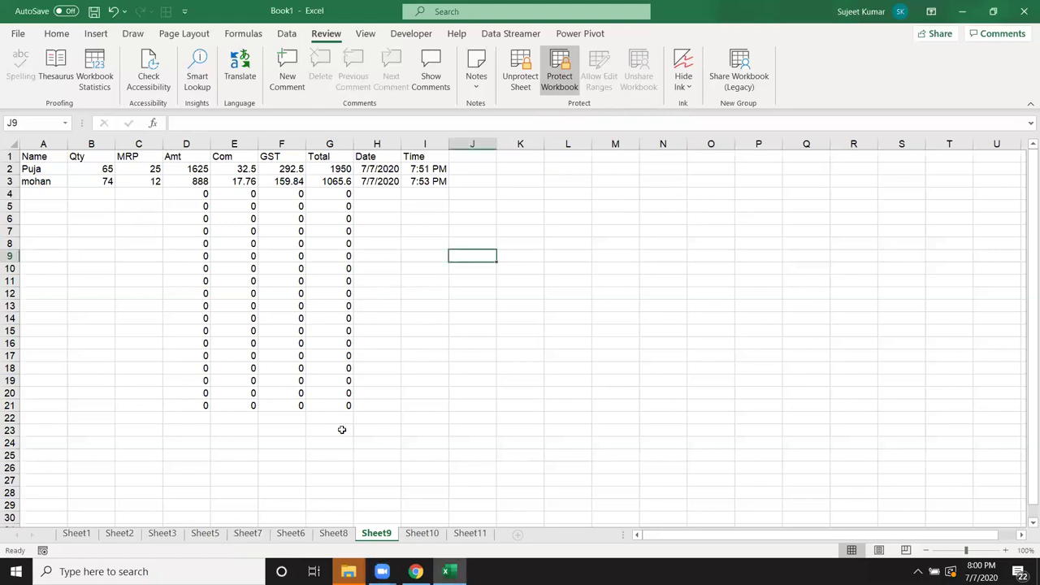
right_click(368, 539)
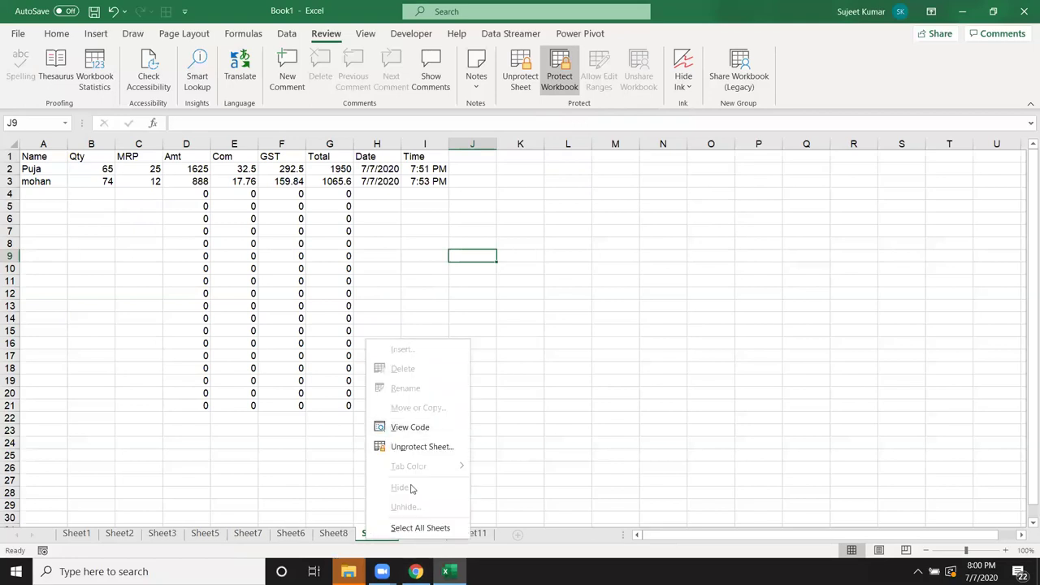
click(292, 401)
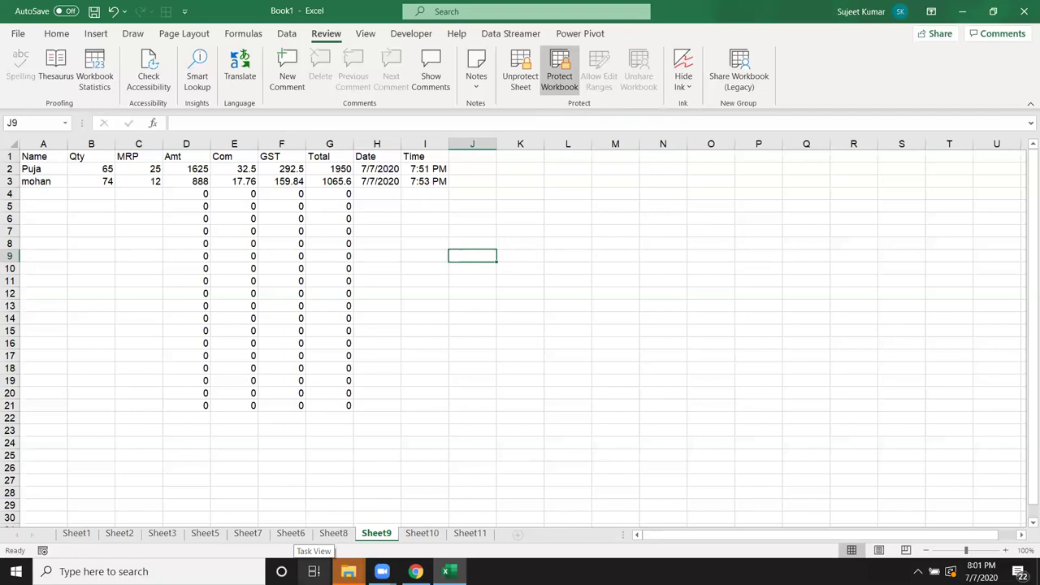
click(41, 177)
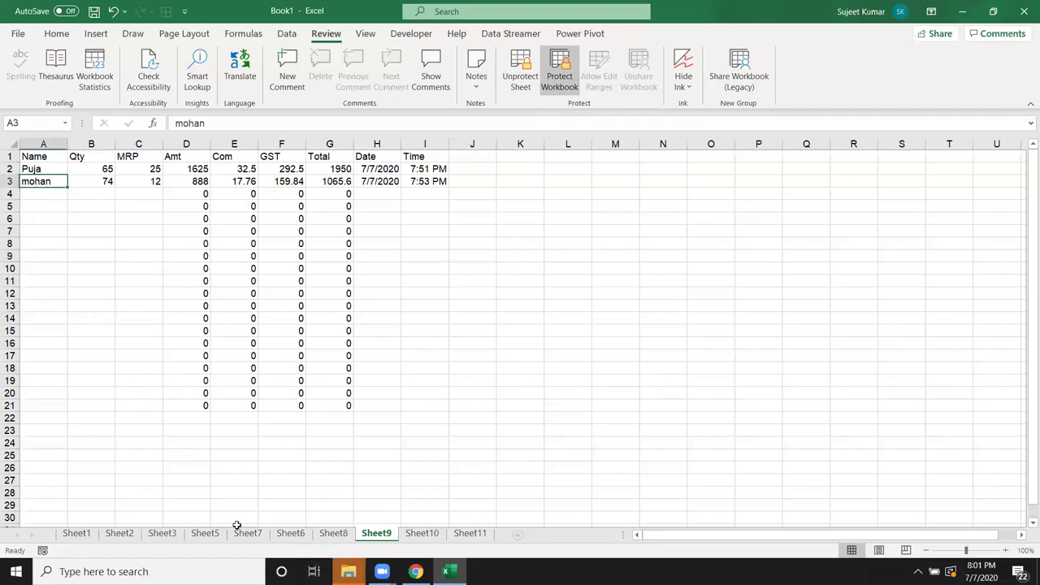
Open General Options from the Save As dialog, view the open/modify password fields, then cancel both.
click(18, 34)
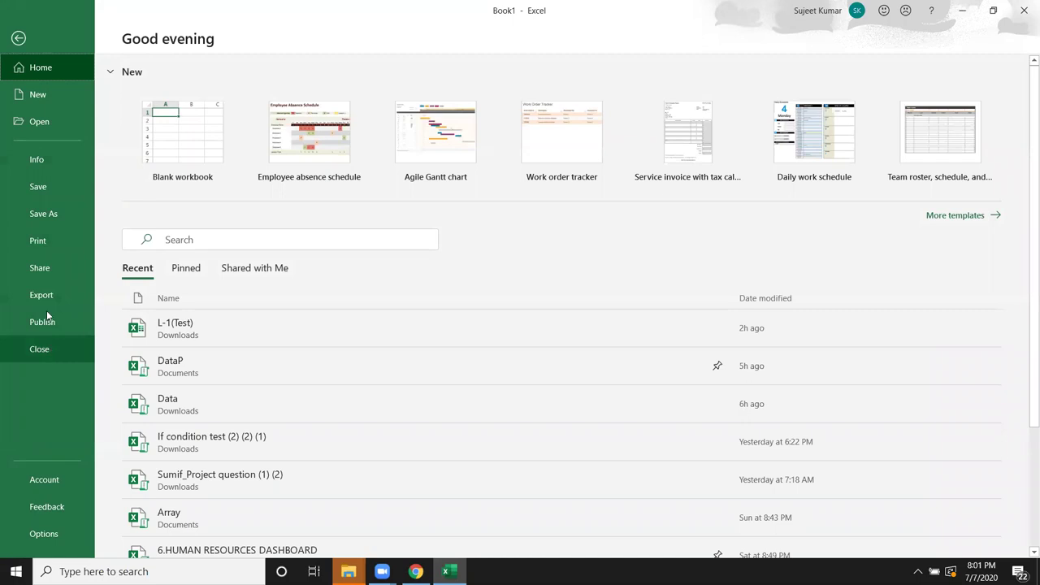
click(54, 213)
click(181, 268)
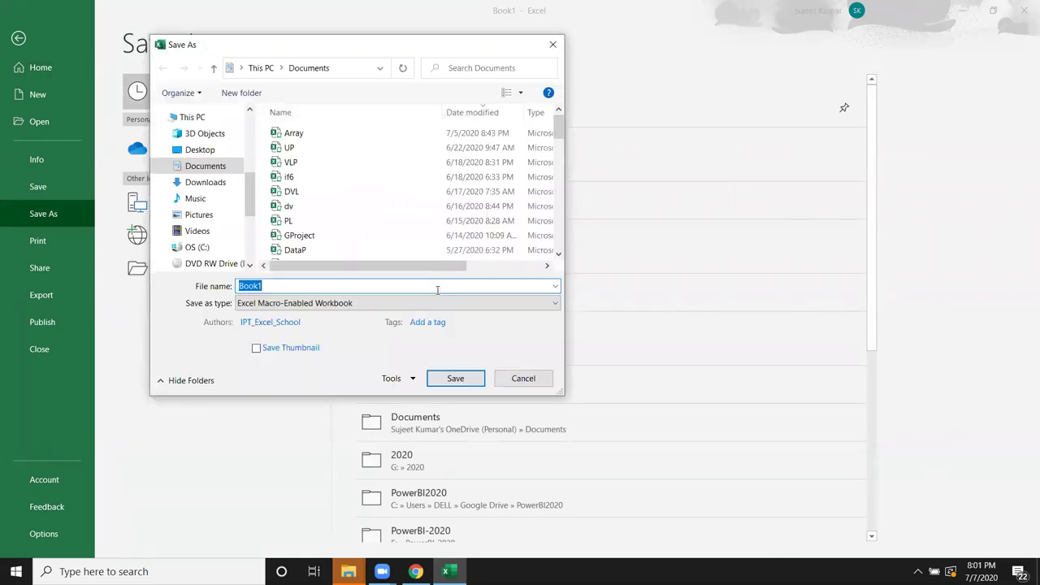
click(411, 382)
click(426, 419)
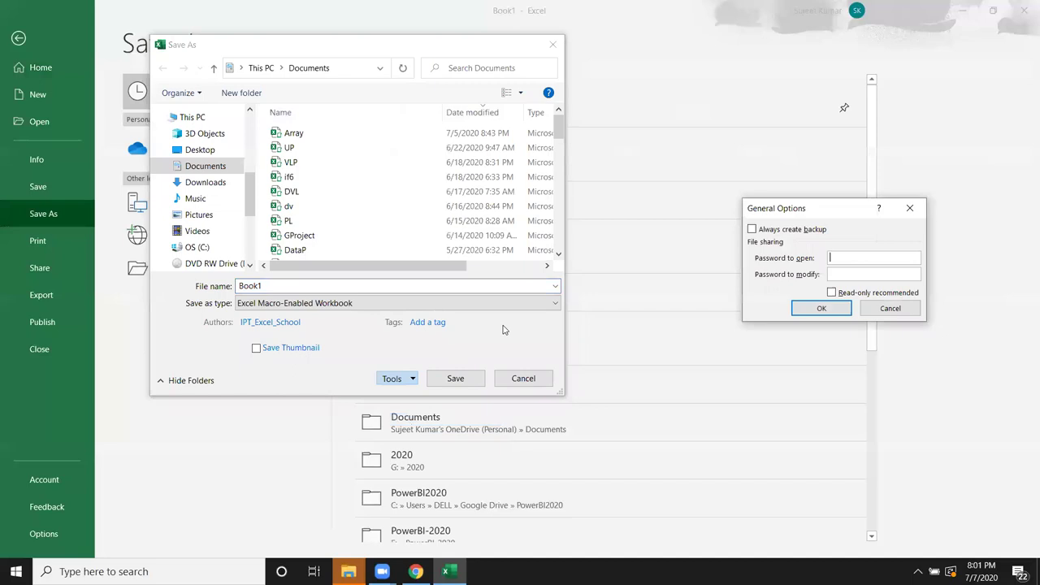
drag(799, 216, 492, 197)
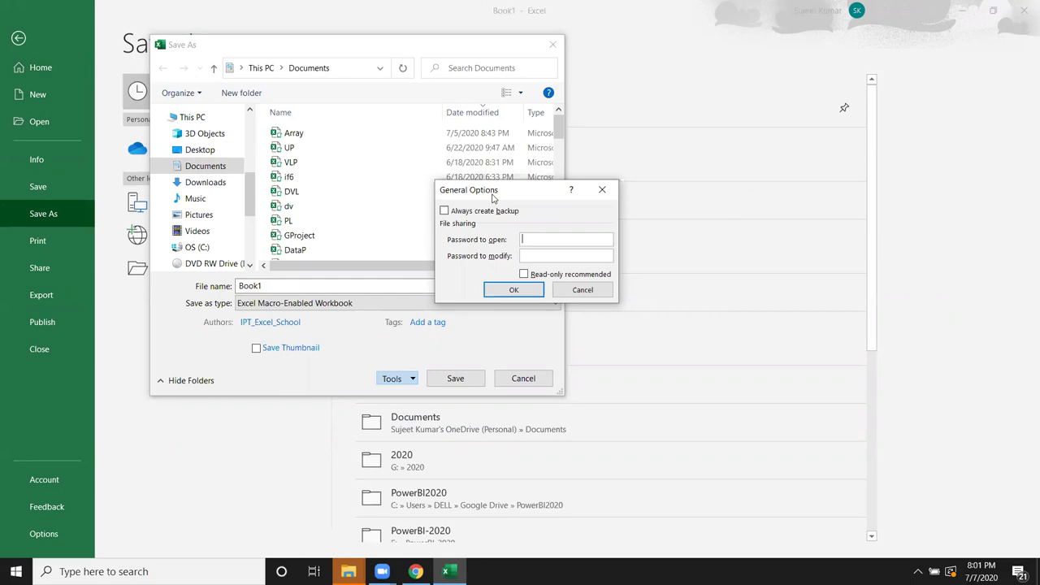
click(582, 290)
click(528, 378)
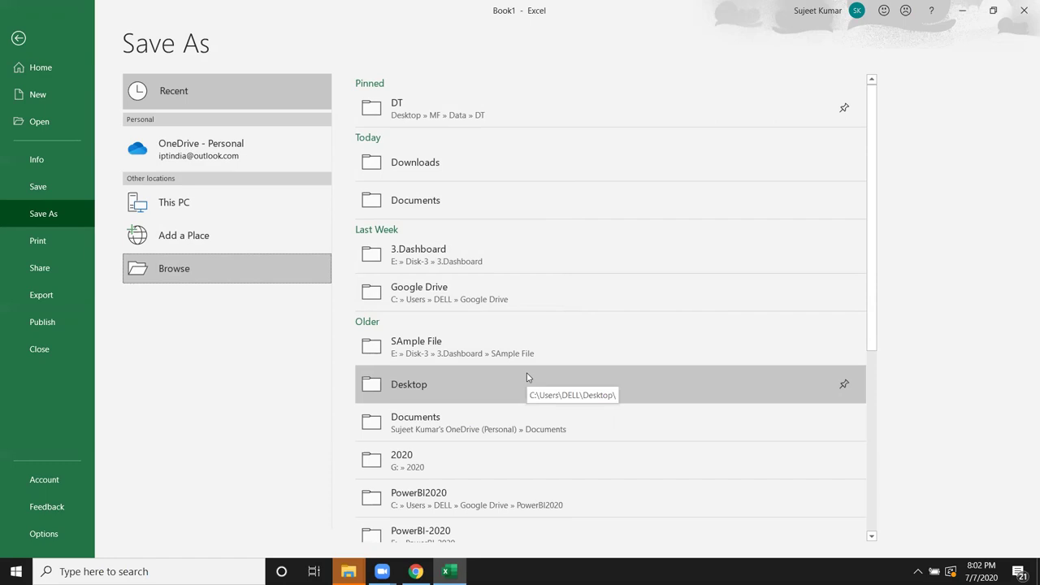
Check the Info page's protection status and view the Encrypt with Password prompt without encrypting, then minimize Excel.
click(54, 158)
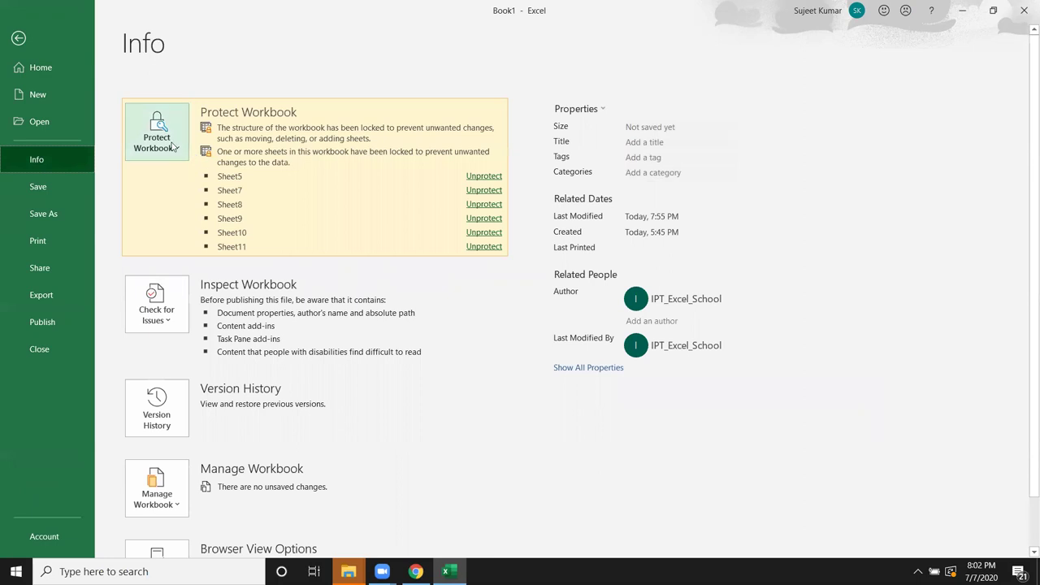
click(173, 147)
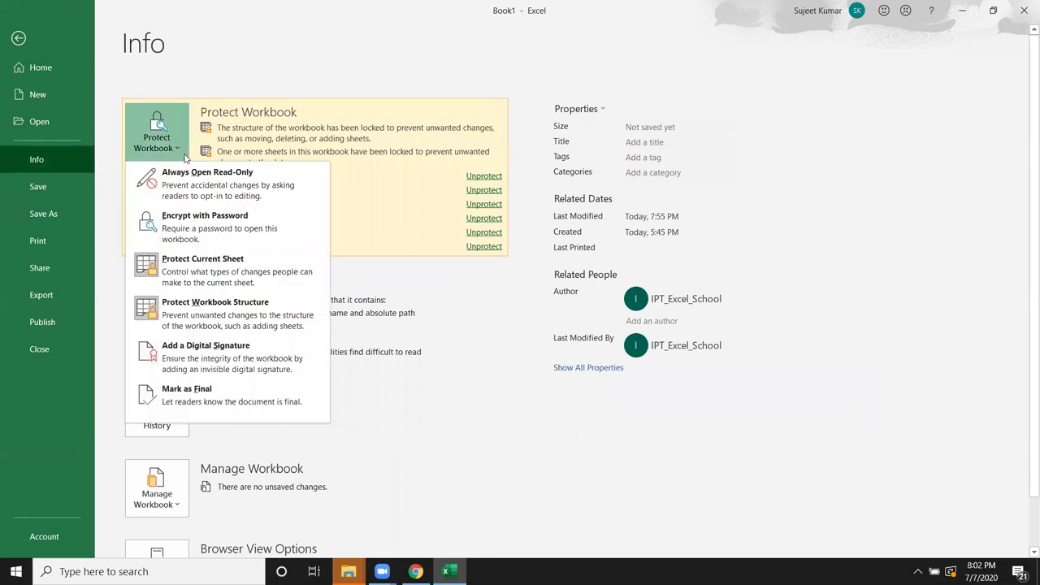
click(201, 232)
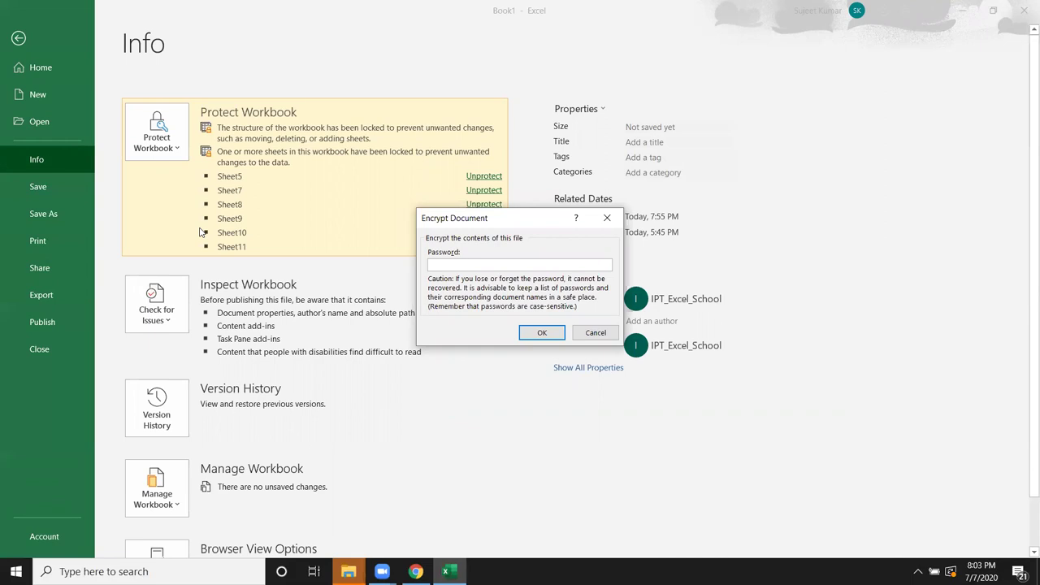
click(593, 339)
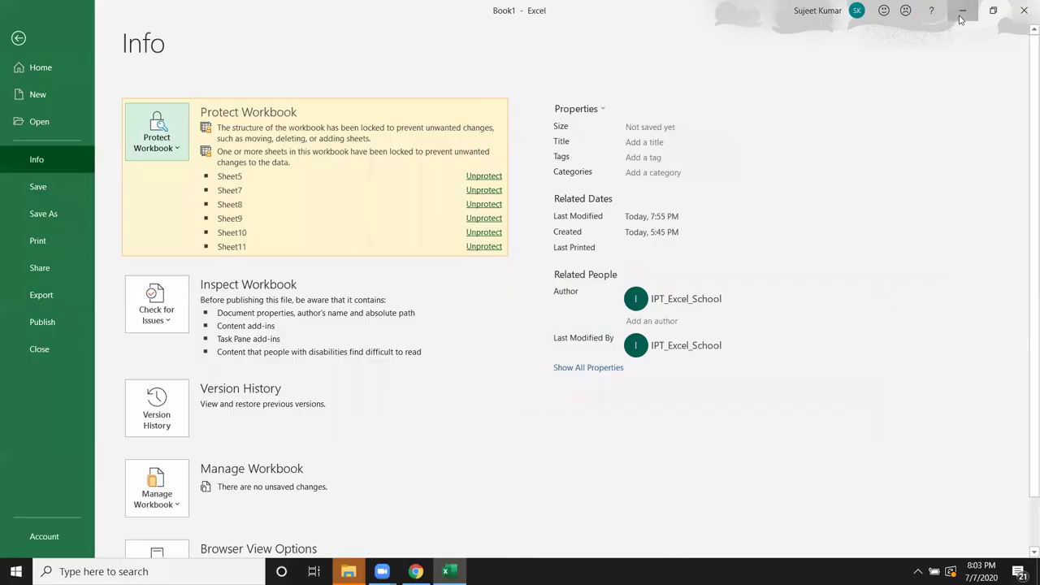
click(960, 13)
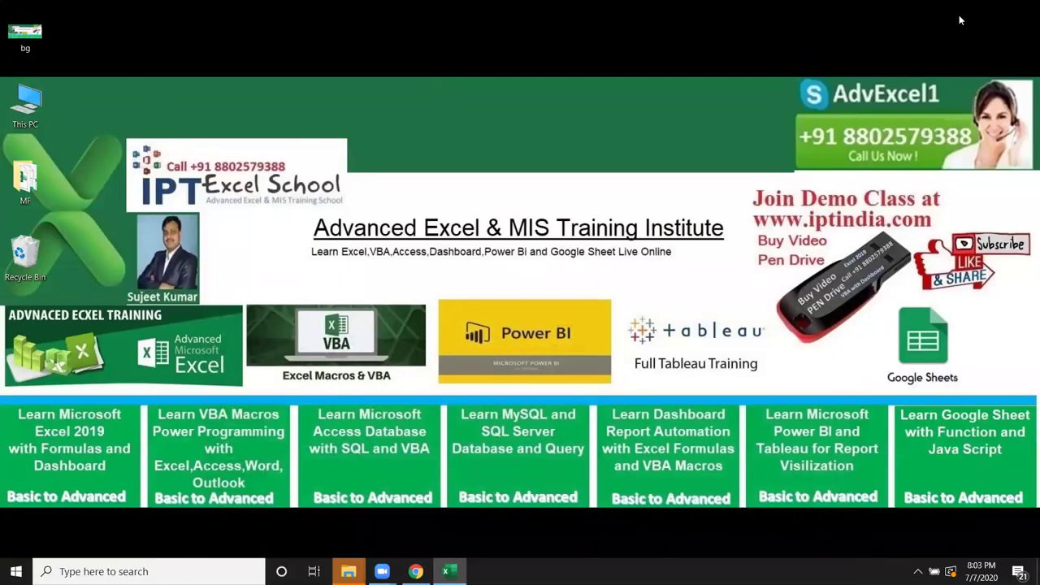